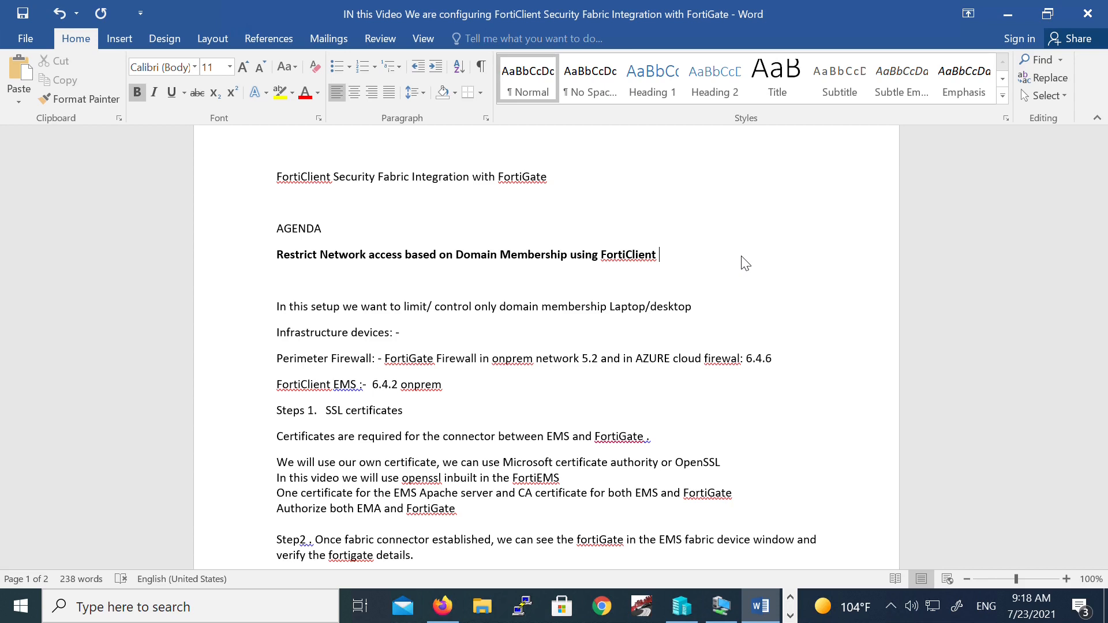
- Bring the EMS virtual machine window to the front
click(784, 384)
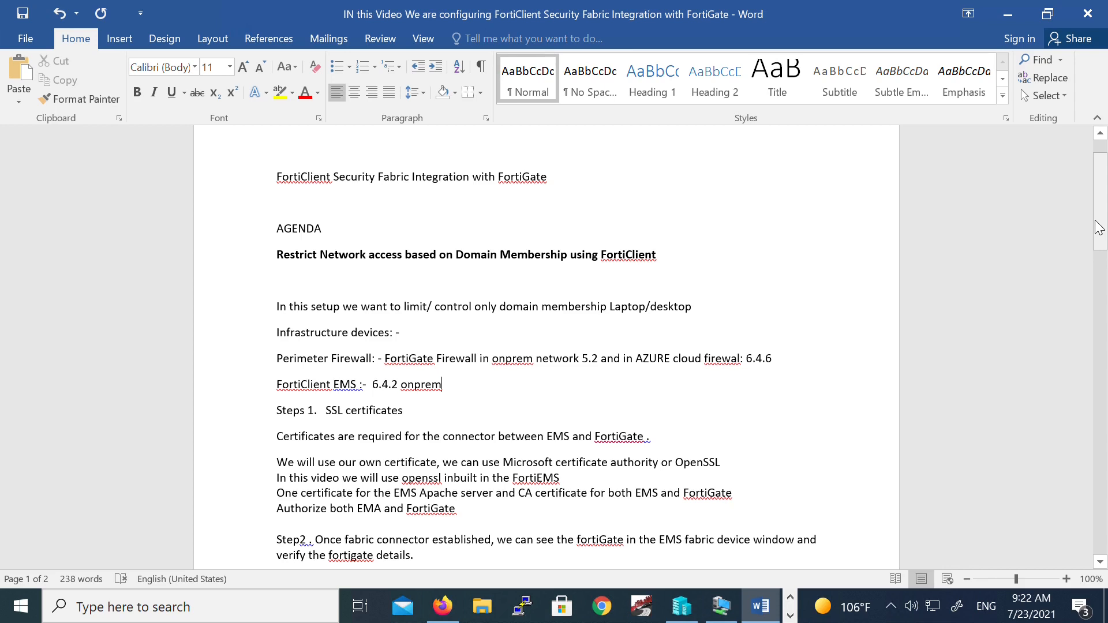
drag(1098, 227, 1098, 233)
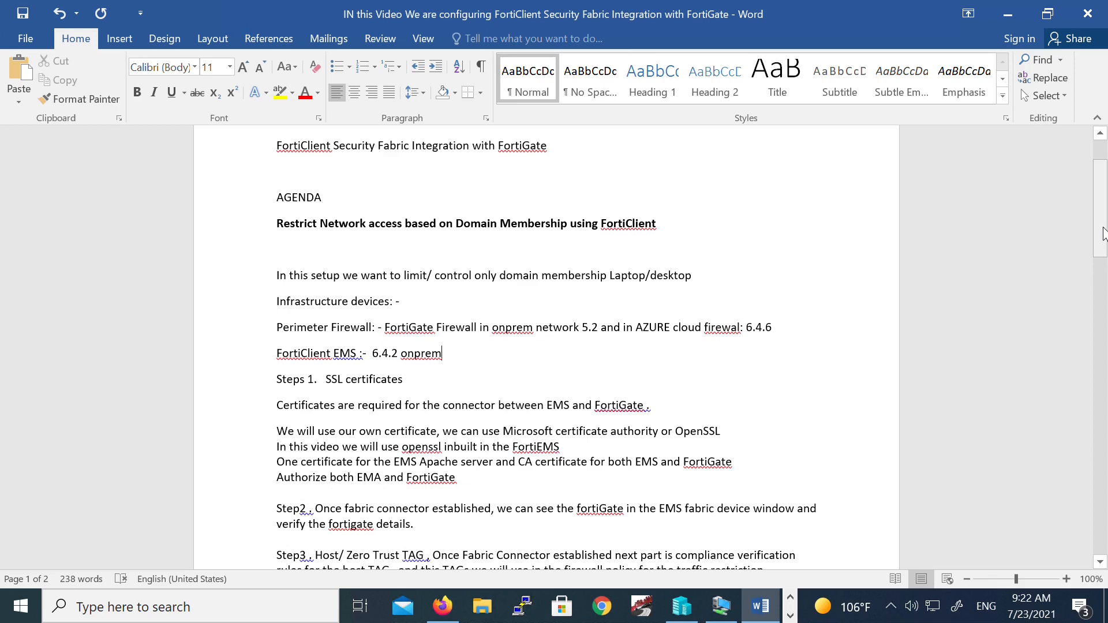
drag(1100, 235, 1103, 249)
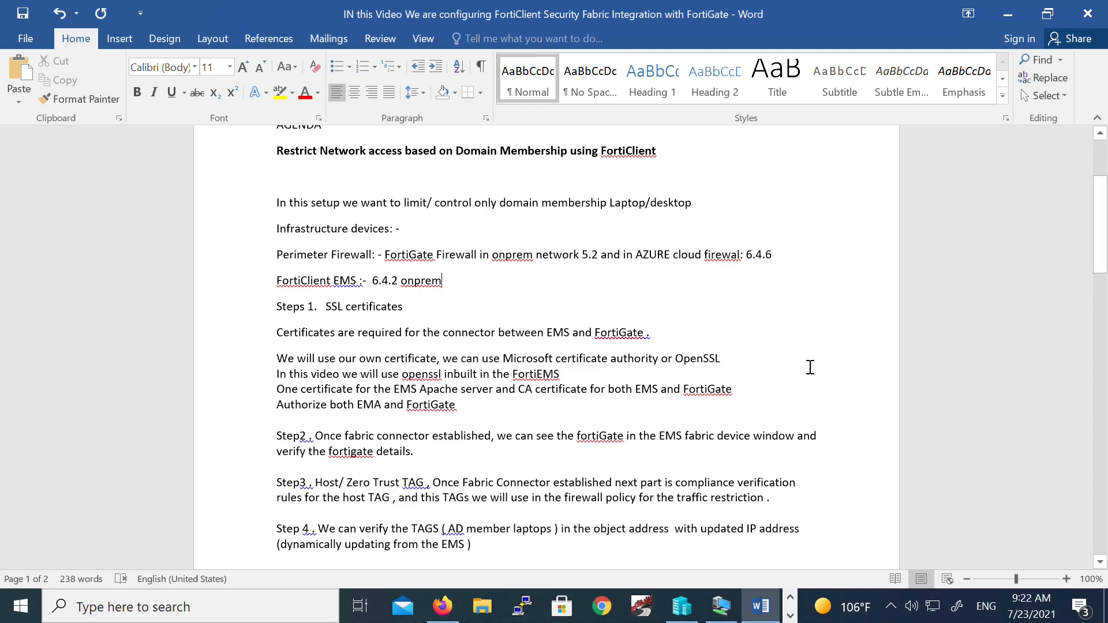
mouse_move(720, 612)
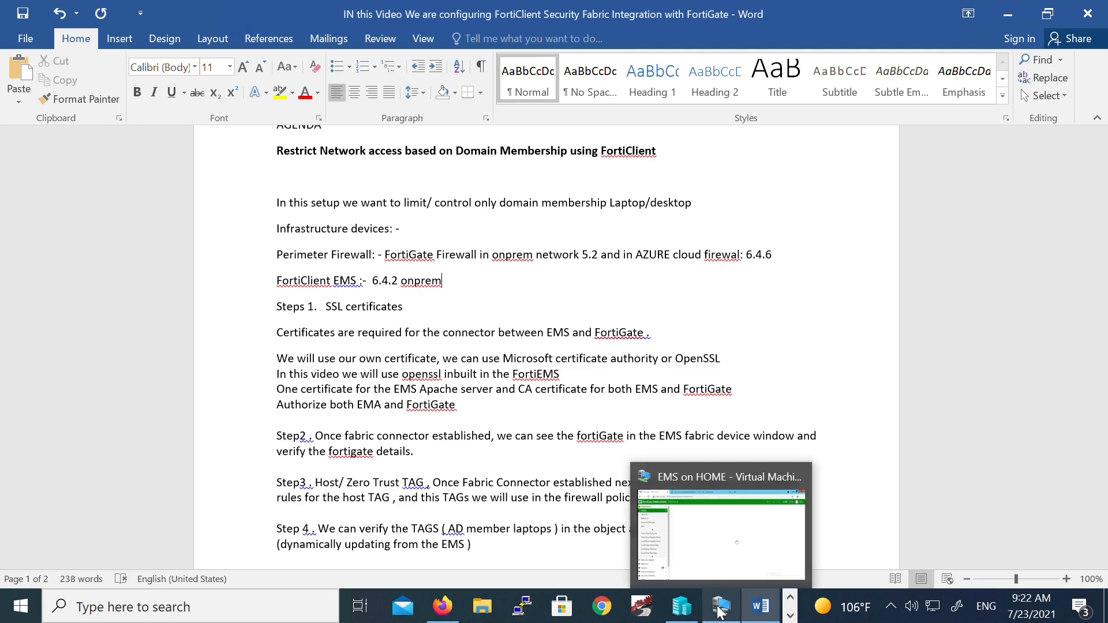
click(722, 565)
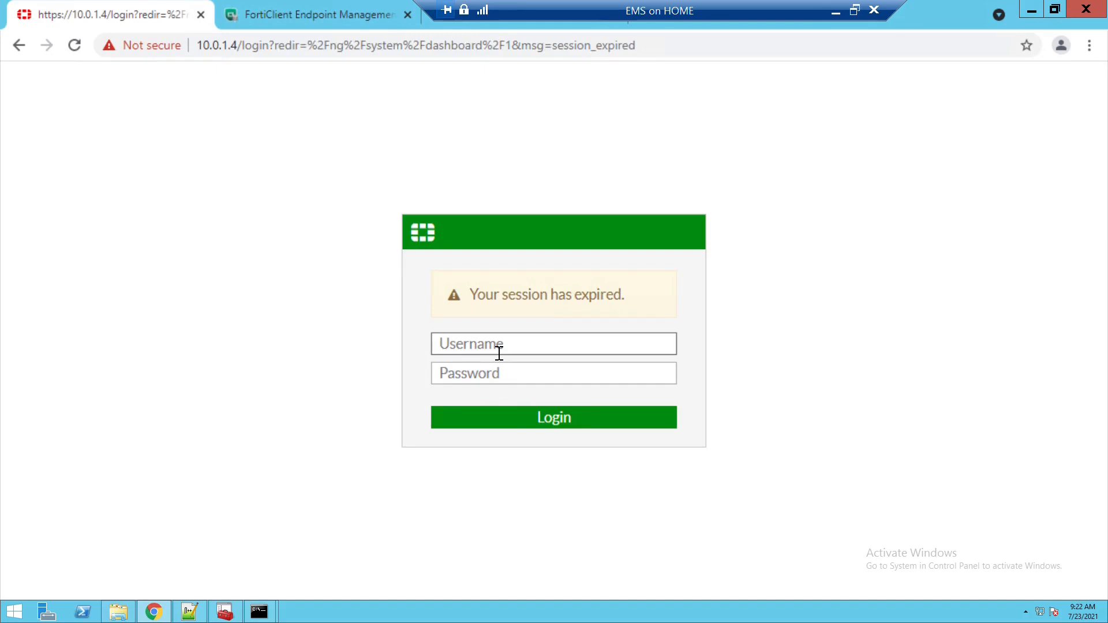
- Sign back in to FortiGate with the username and password, then expand the EMS Dashboard
text(lab)
key(Tab)
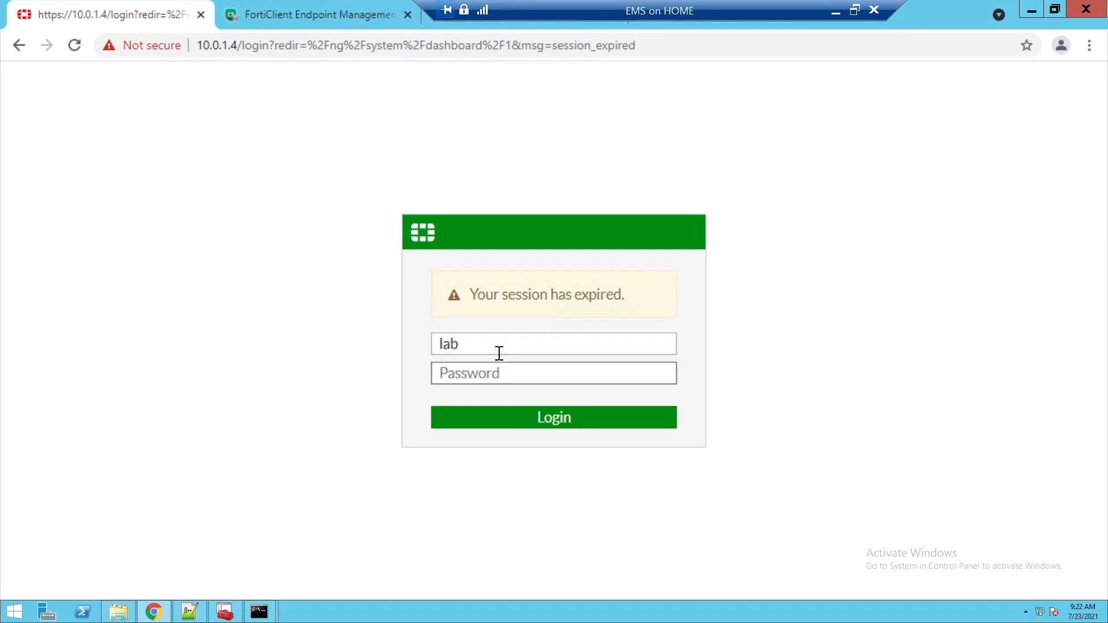
text(************)
key(Return)
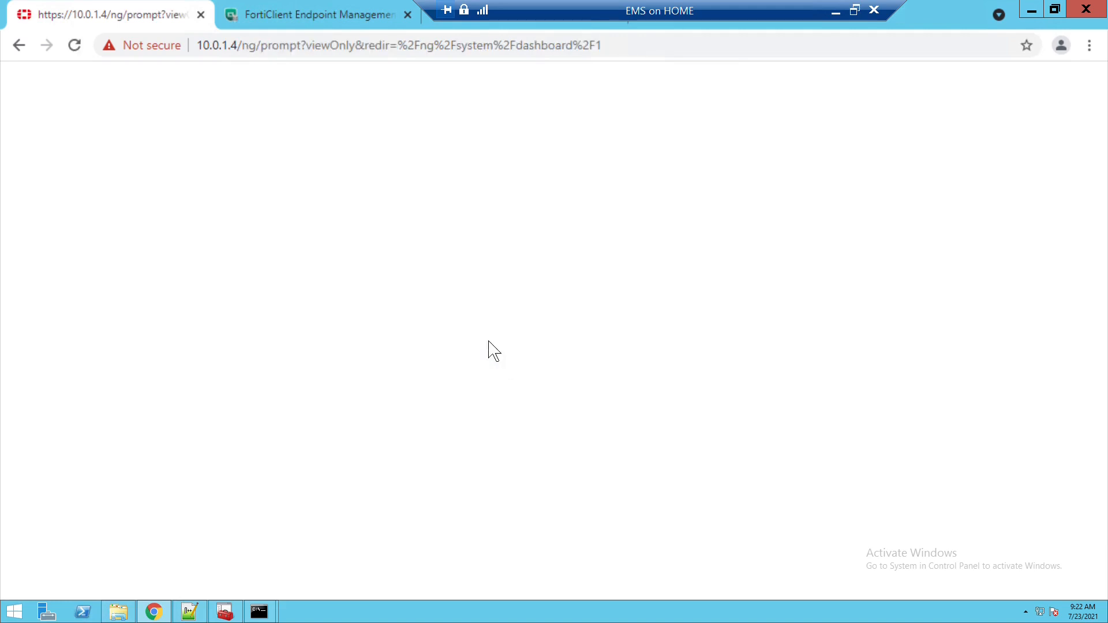
click(312, 15)
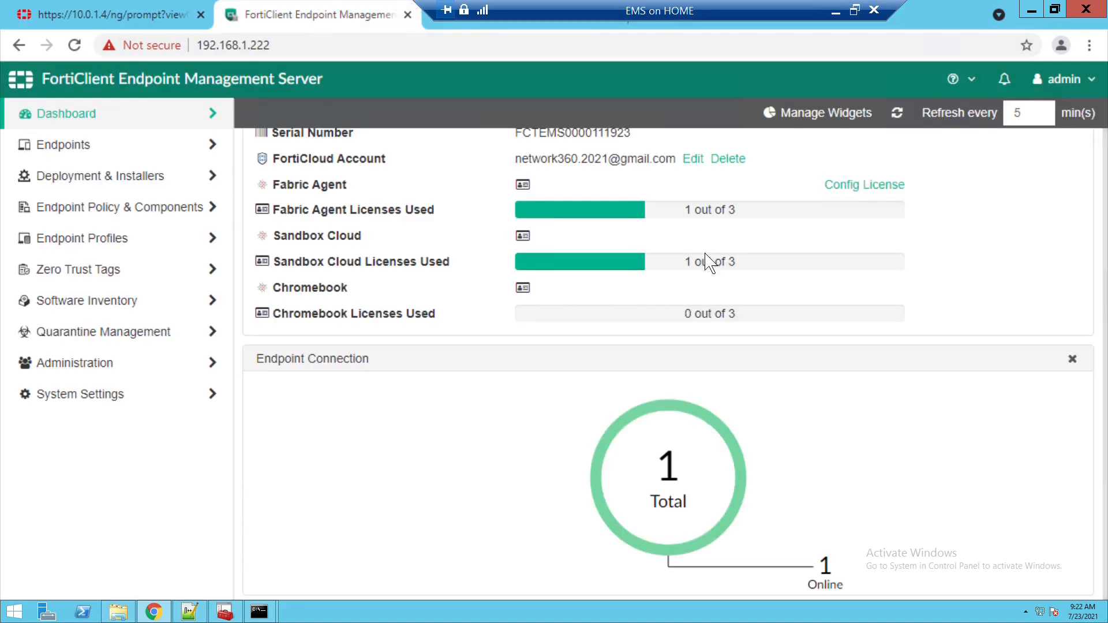
click(103, 129)
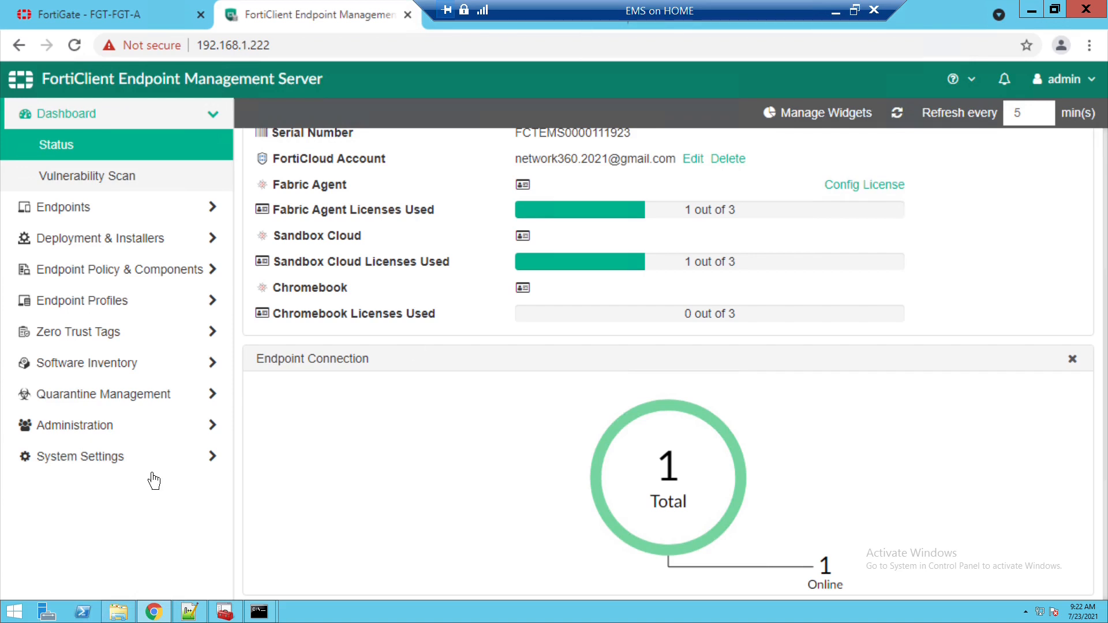
click(119, 616)
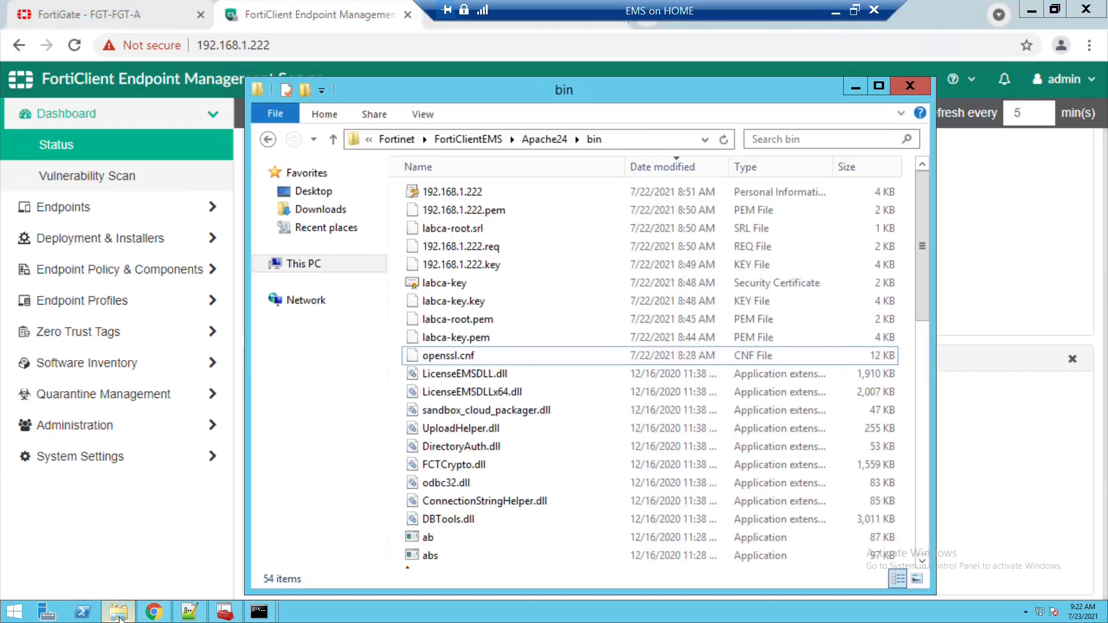
click(316, 272)
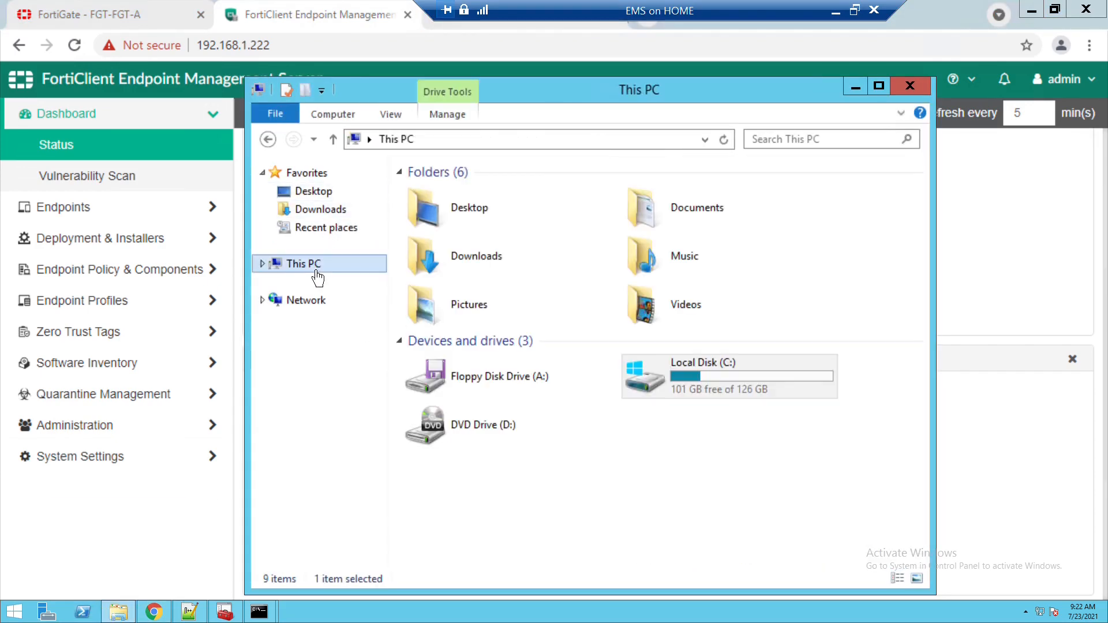
double_click(676, 390)
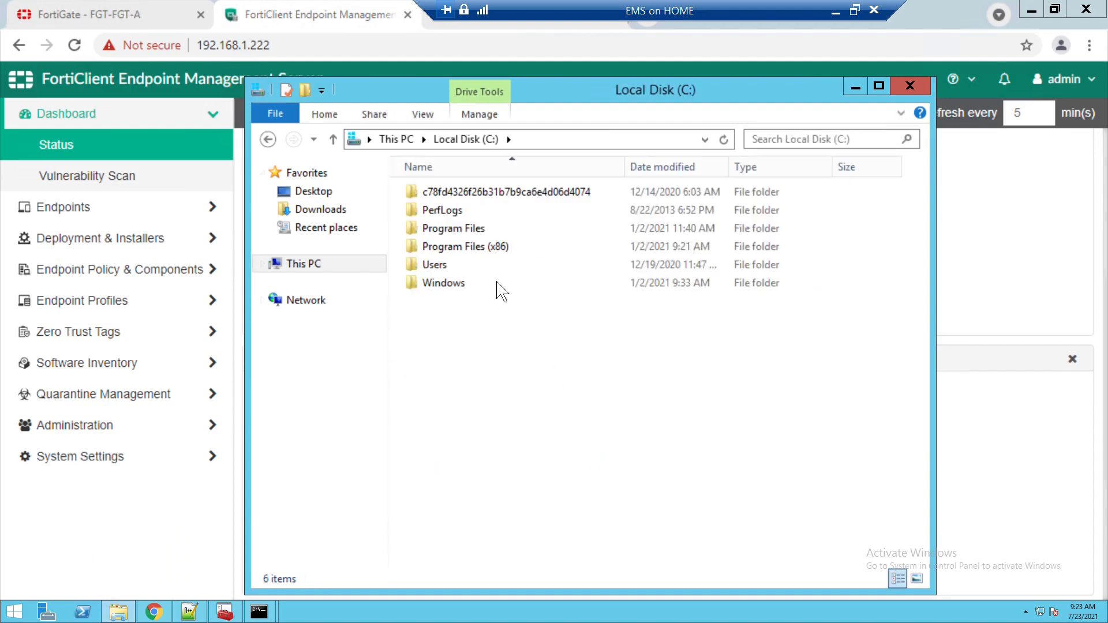
double_click(484, 255)
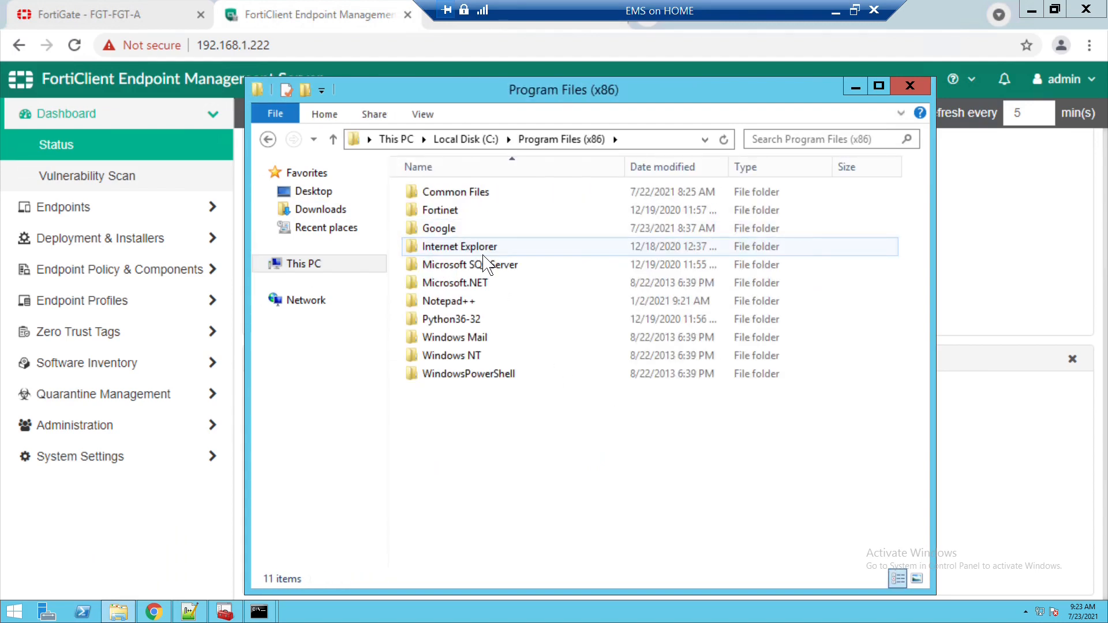
double_click(458, 210)
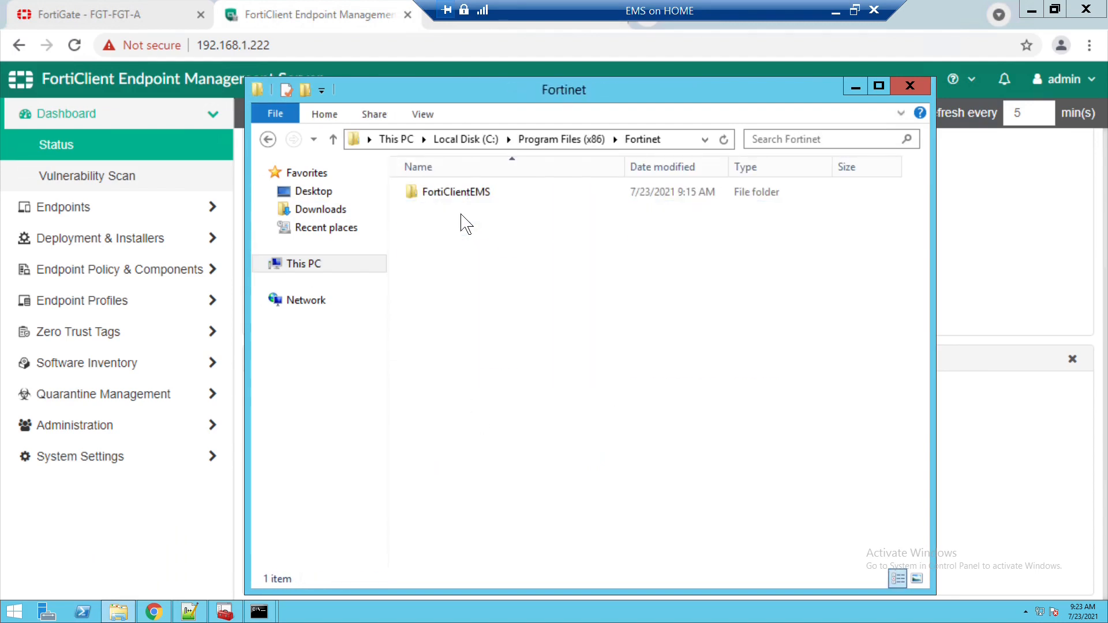
click(463, 199)
double_click(462, 199)
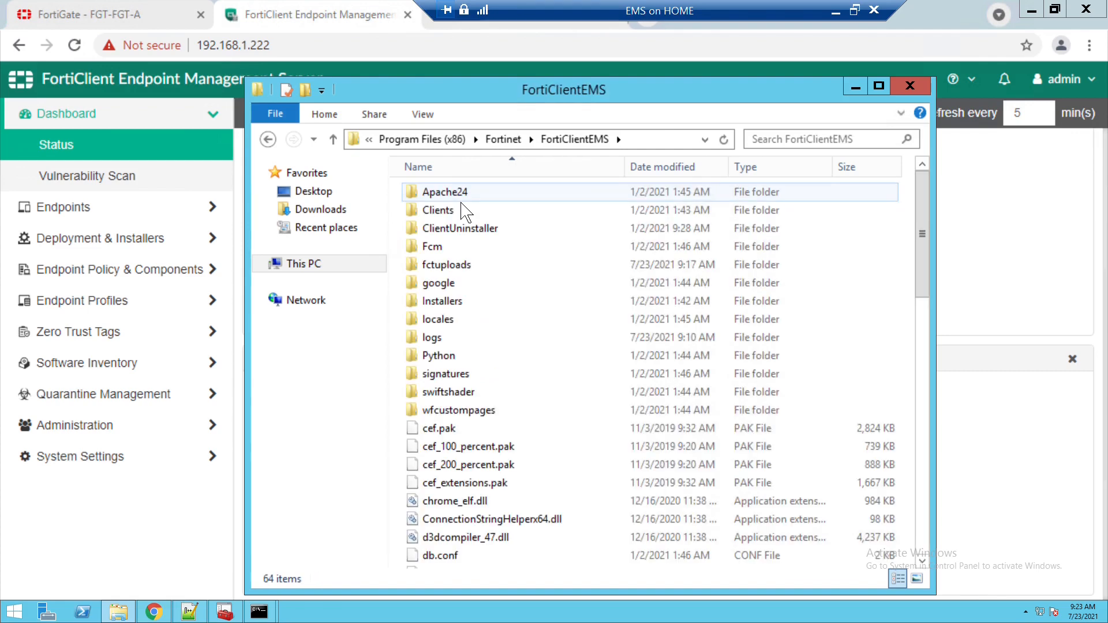
double_click(461, 199)
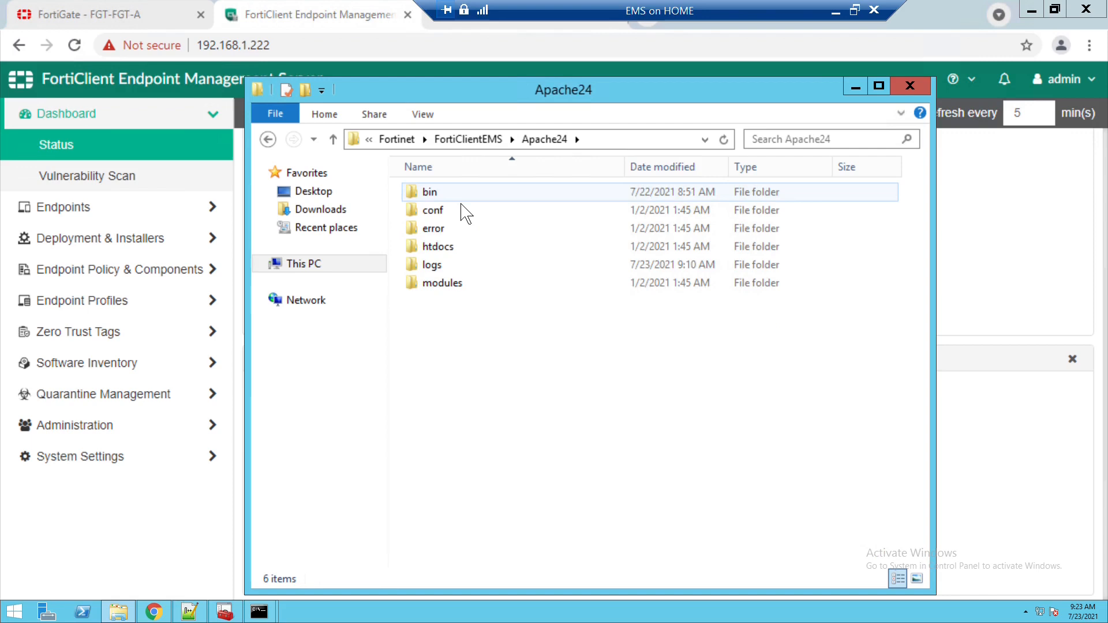
double_click(462, 200)
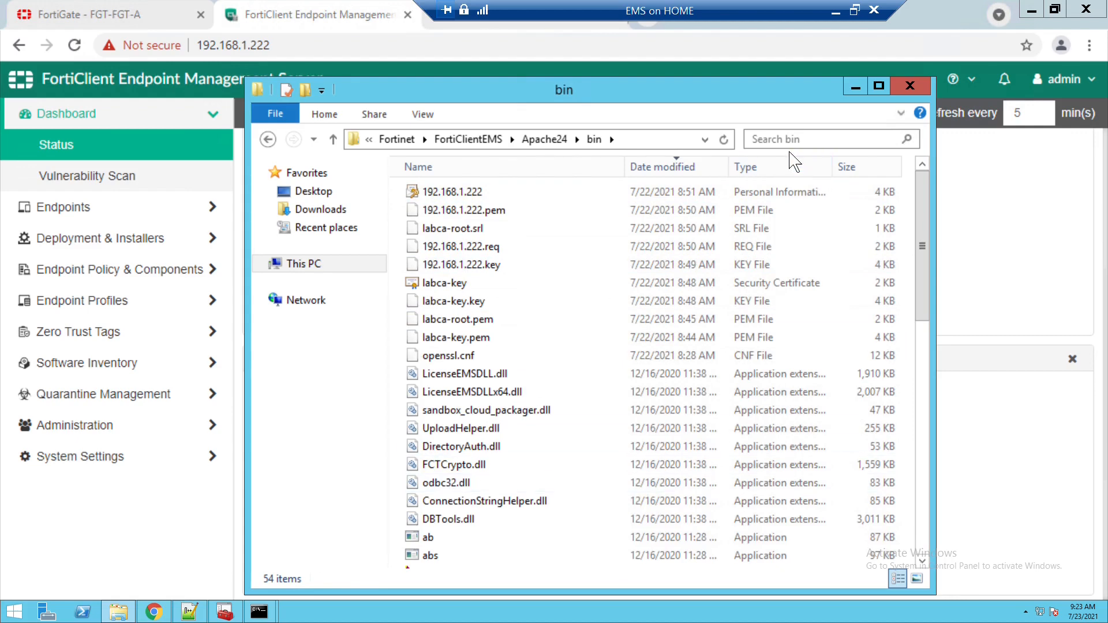
click(484, 202)
key(o)
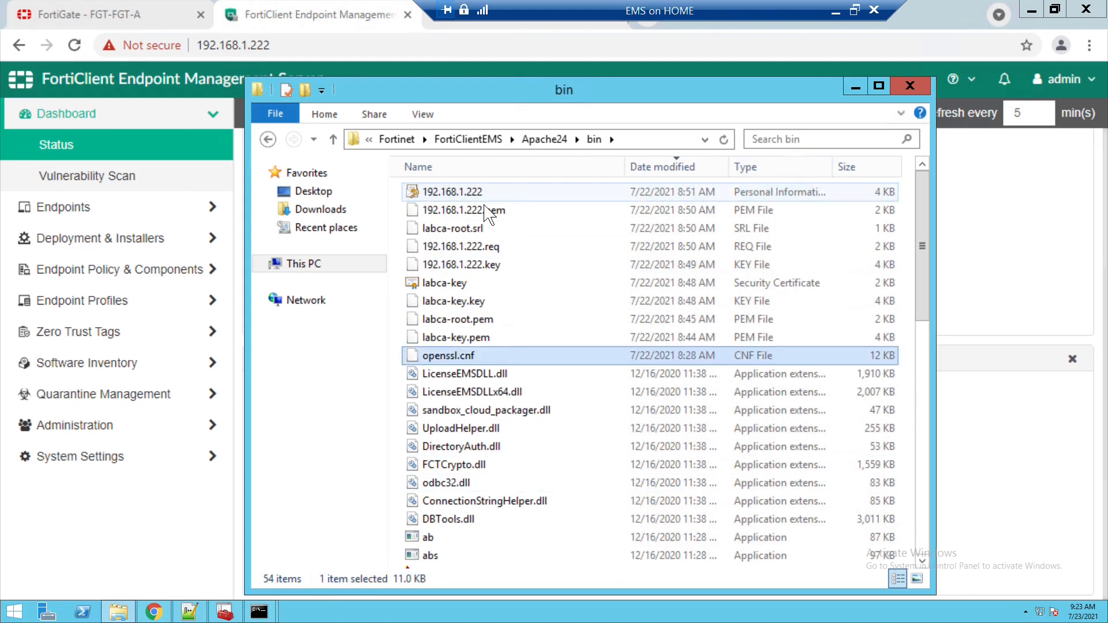
key(o)
key(o)
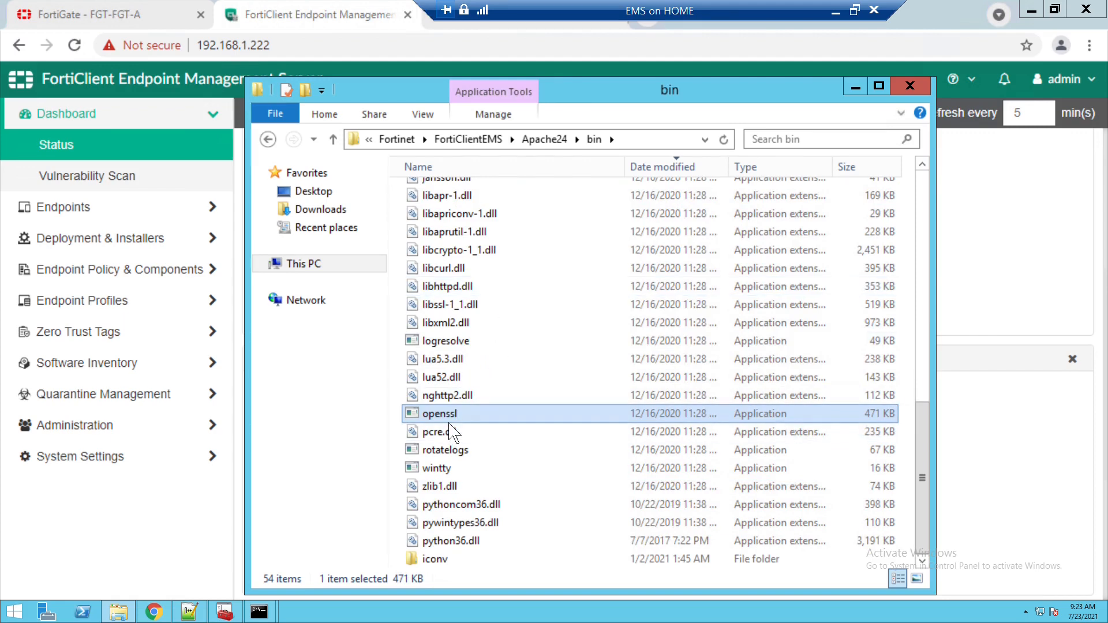
scroll(927, 428, up, 1)
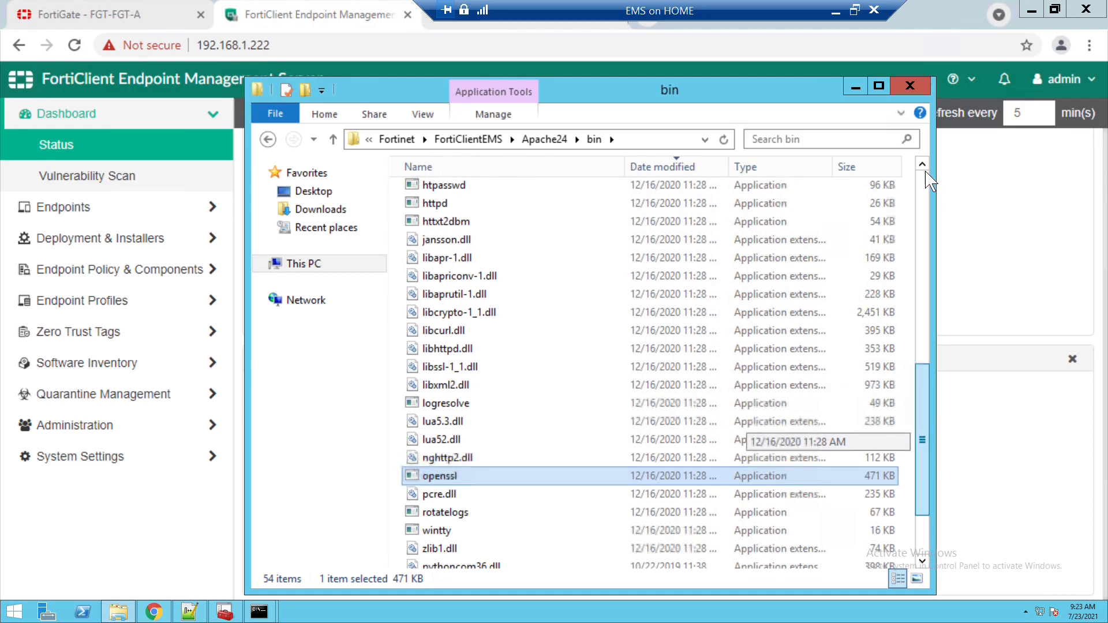
scroll(925, 173, up, 9)
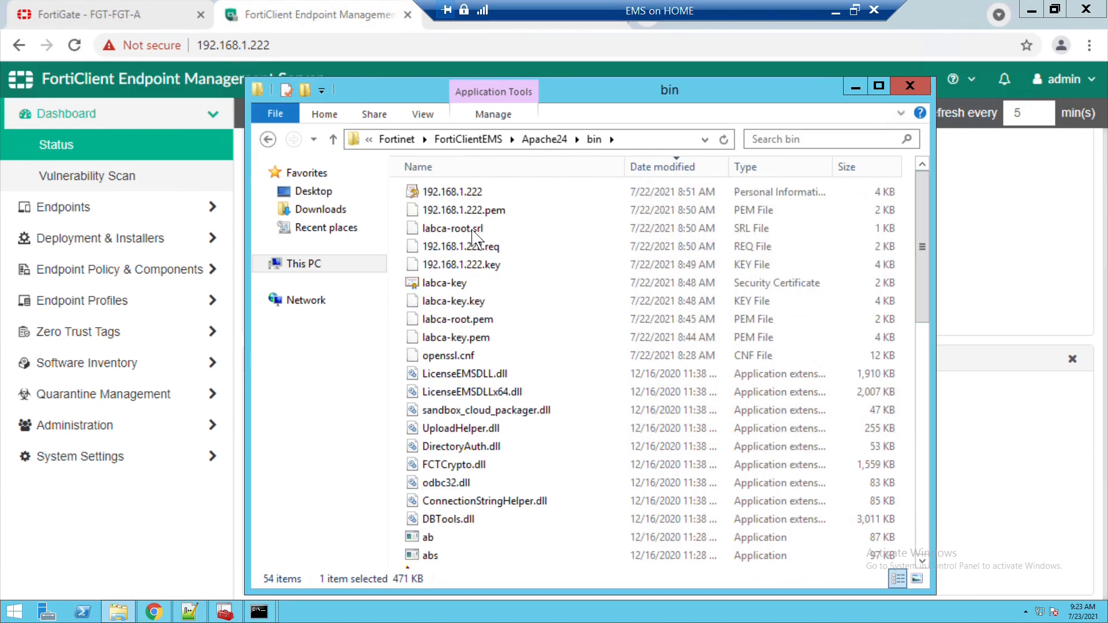
click(443, 289)
click(444, 307)
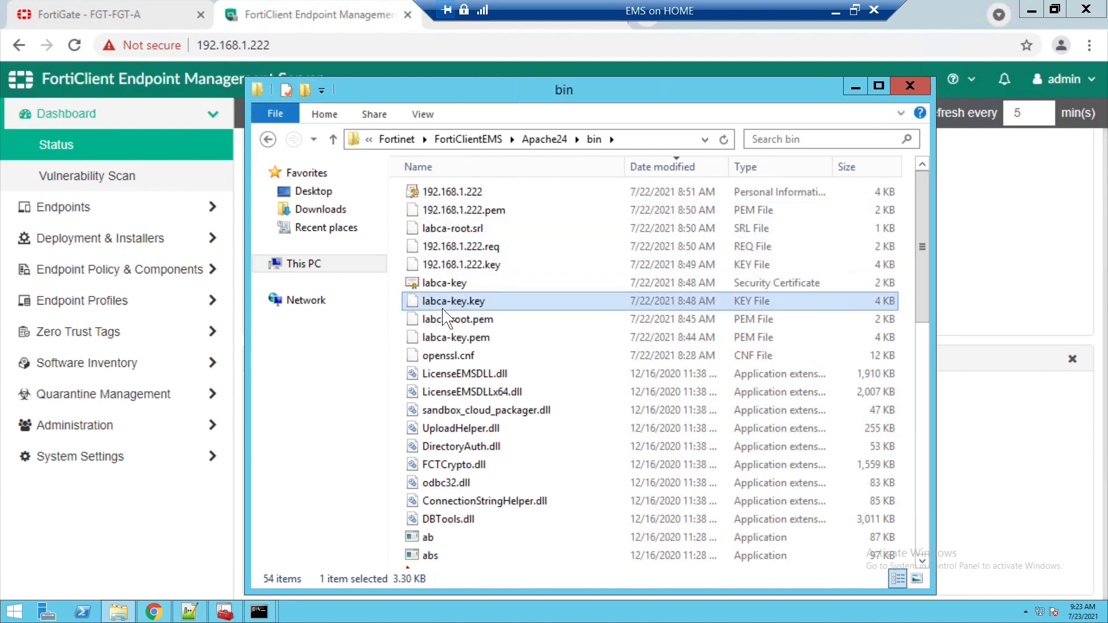
click(446, 323)
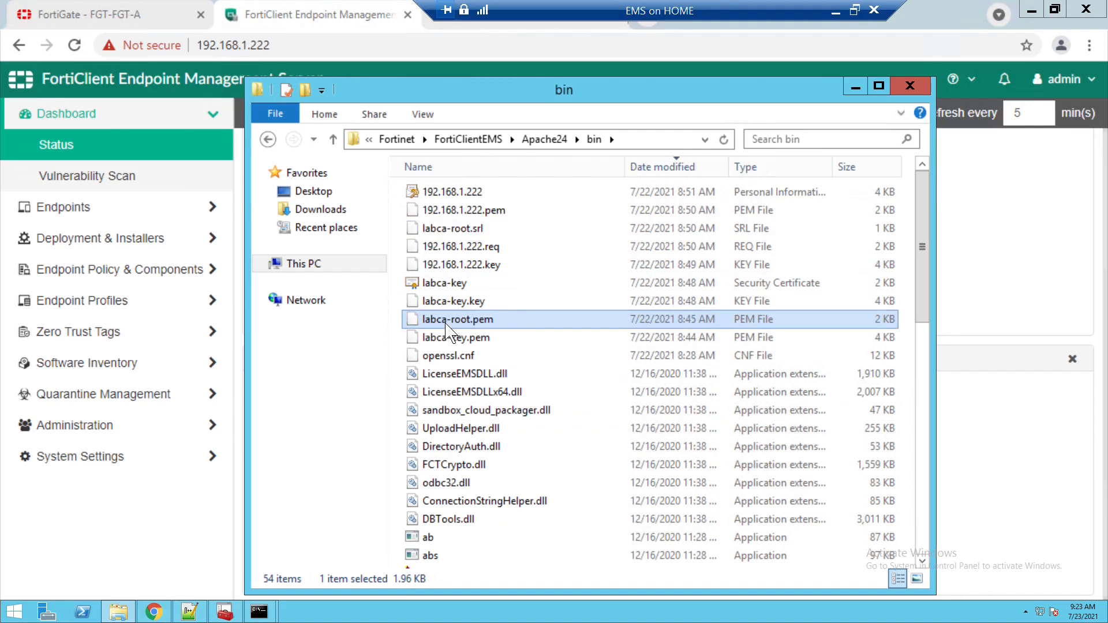
click(470, 199)
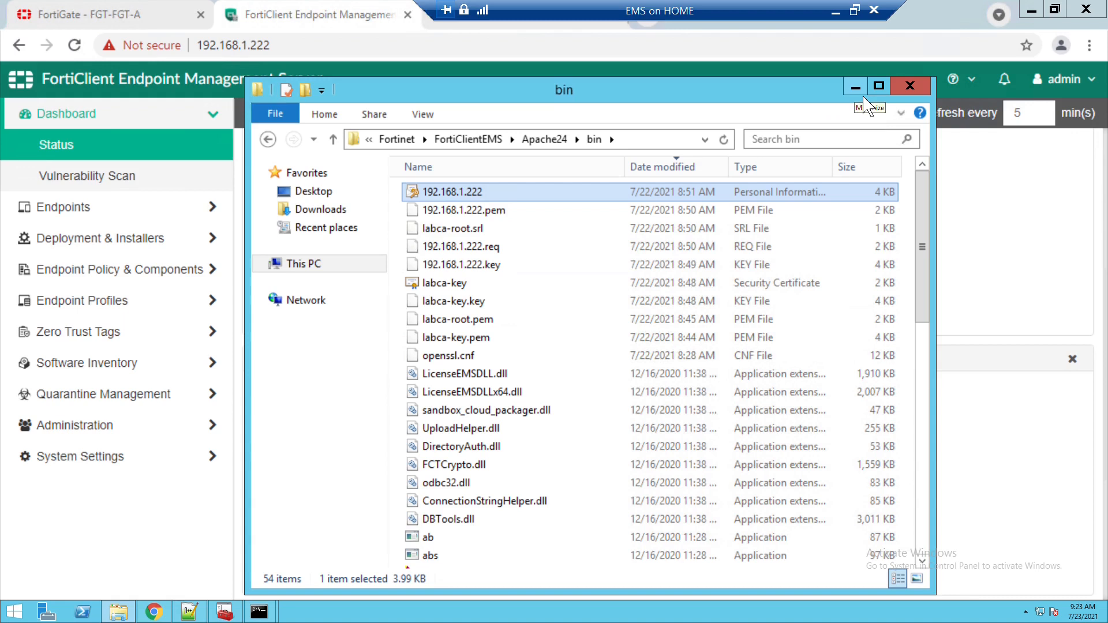
click(635, 141)
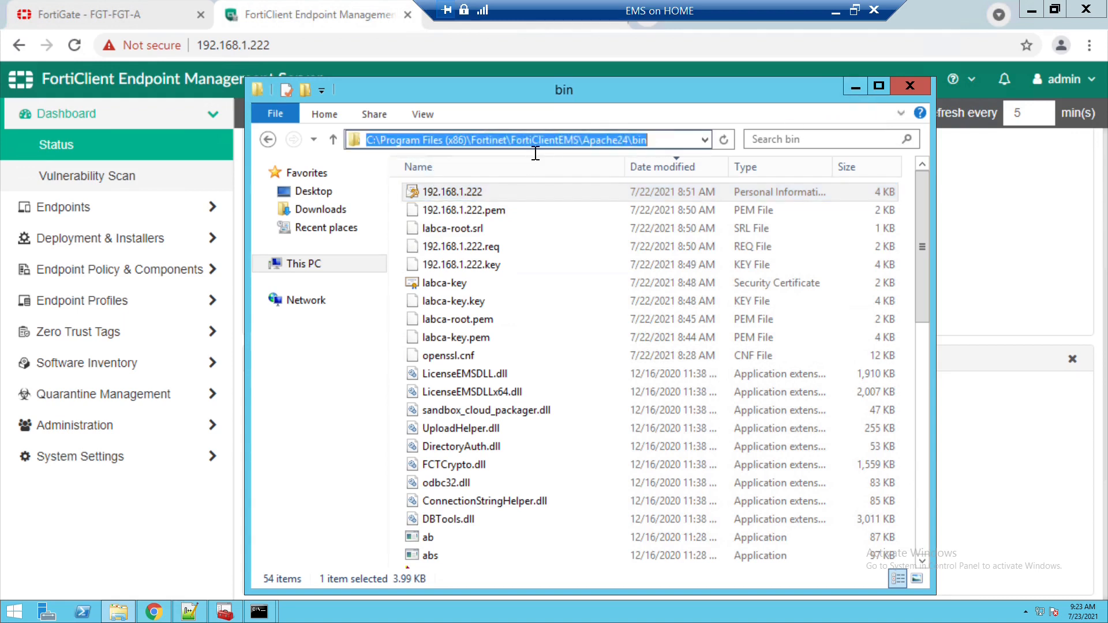
click(663, 147)
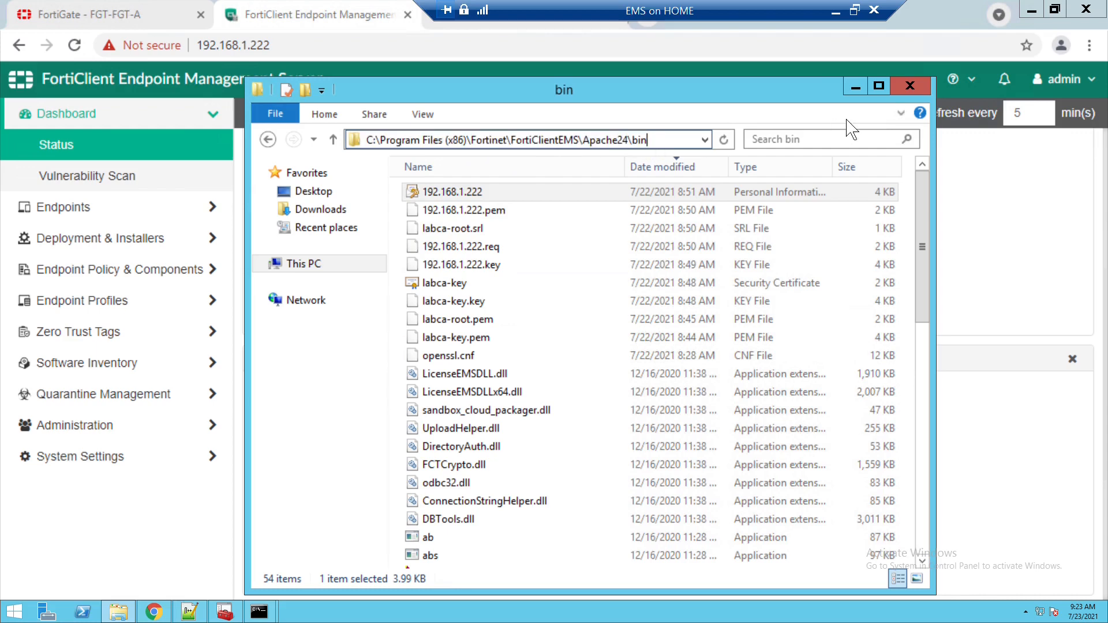
click(861, 91)
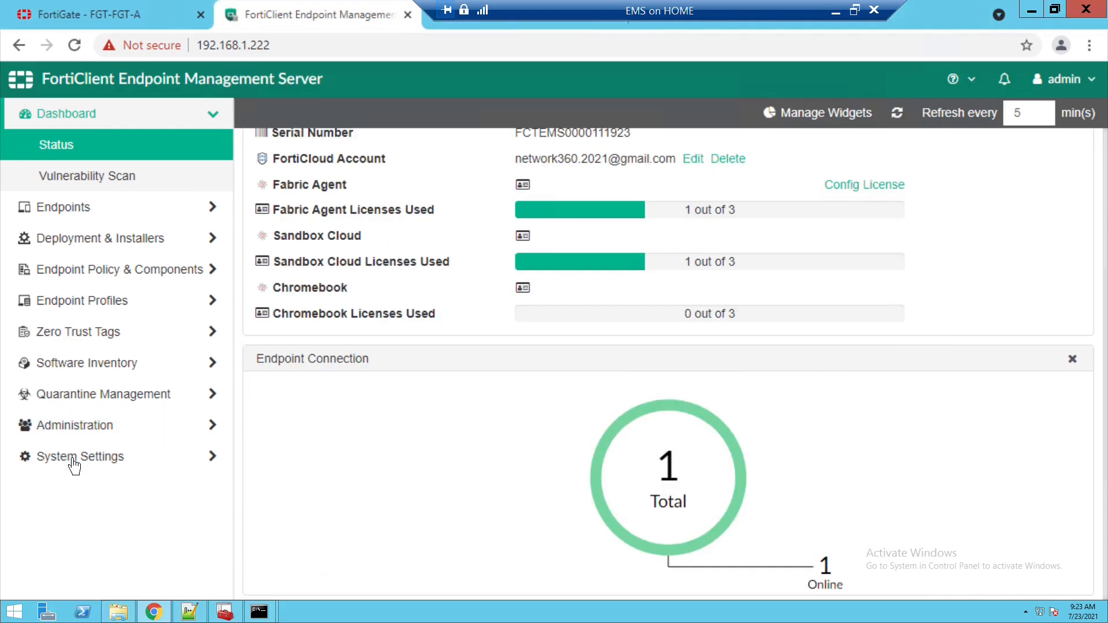
click(82, 438)
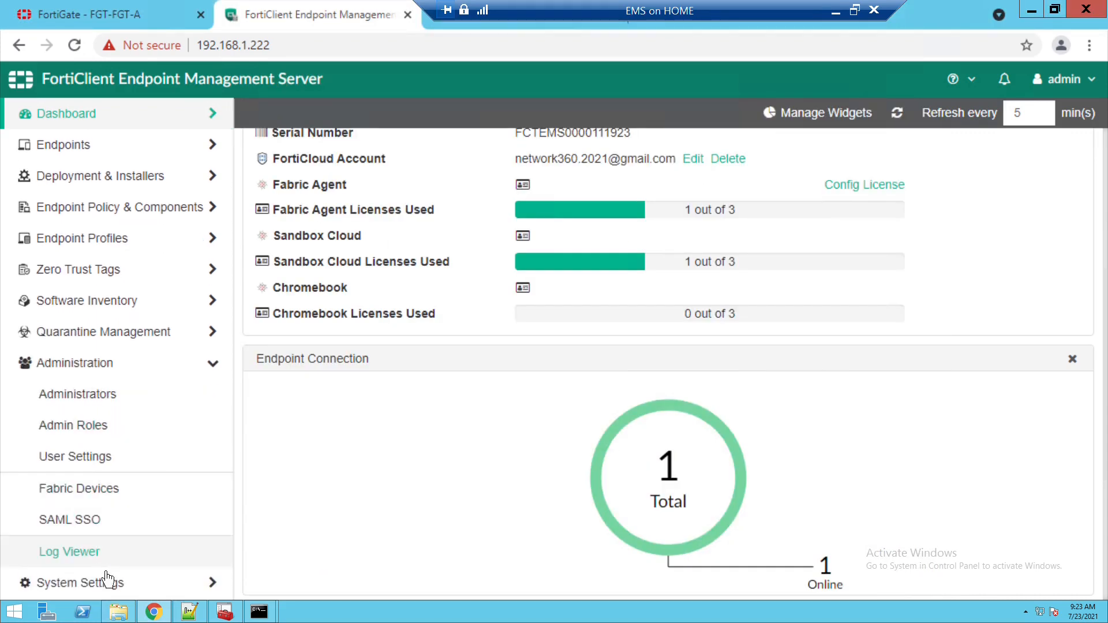
click(87, 584)
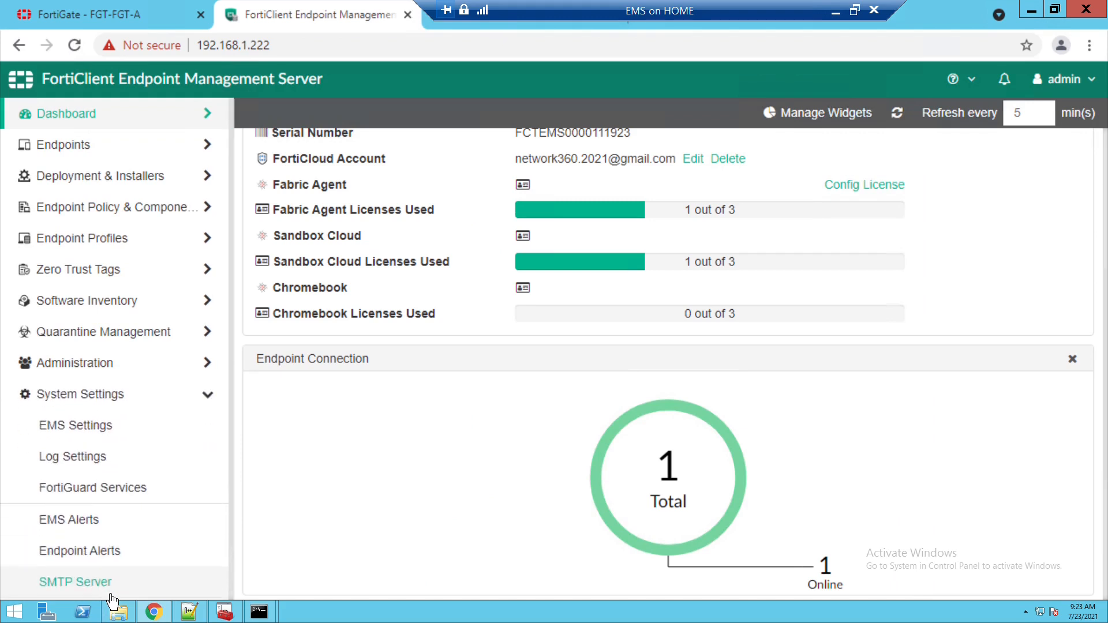
click(113, 430)
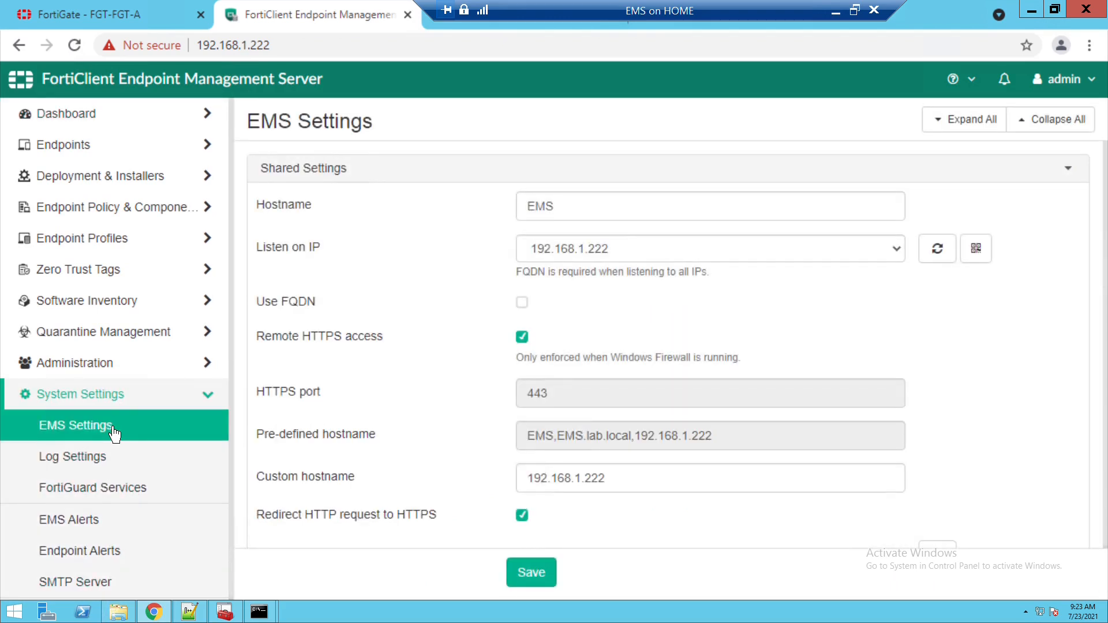
drag(622, 482, 493, 494)
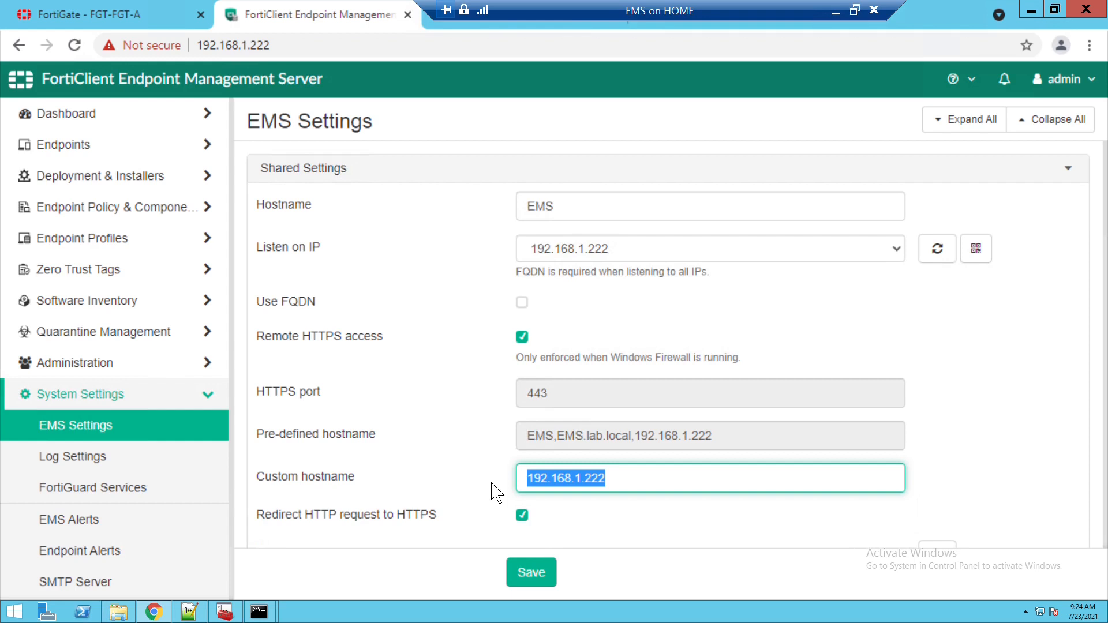
click(633, 494)
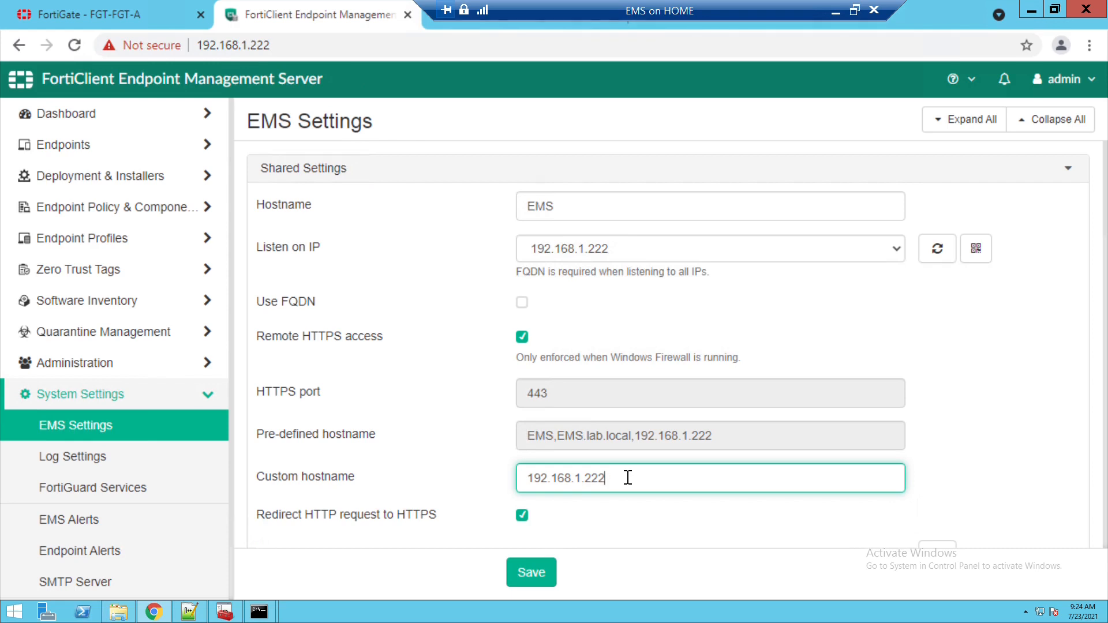
click(952, 428)
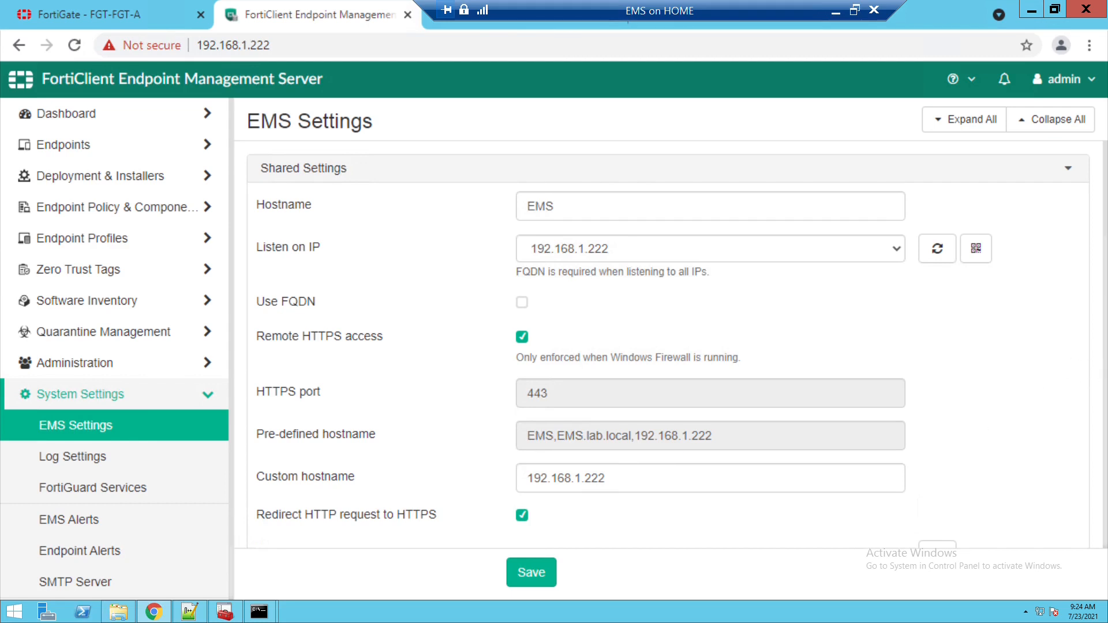
drag(664, 486, 525, 511)
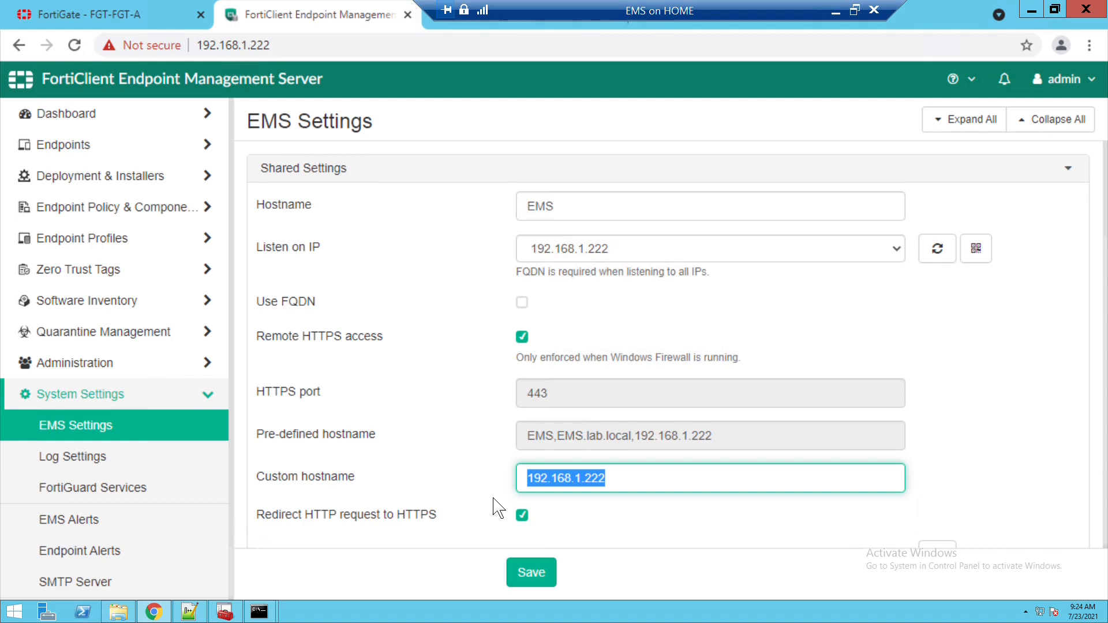
click(625, 486)
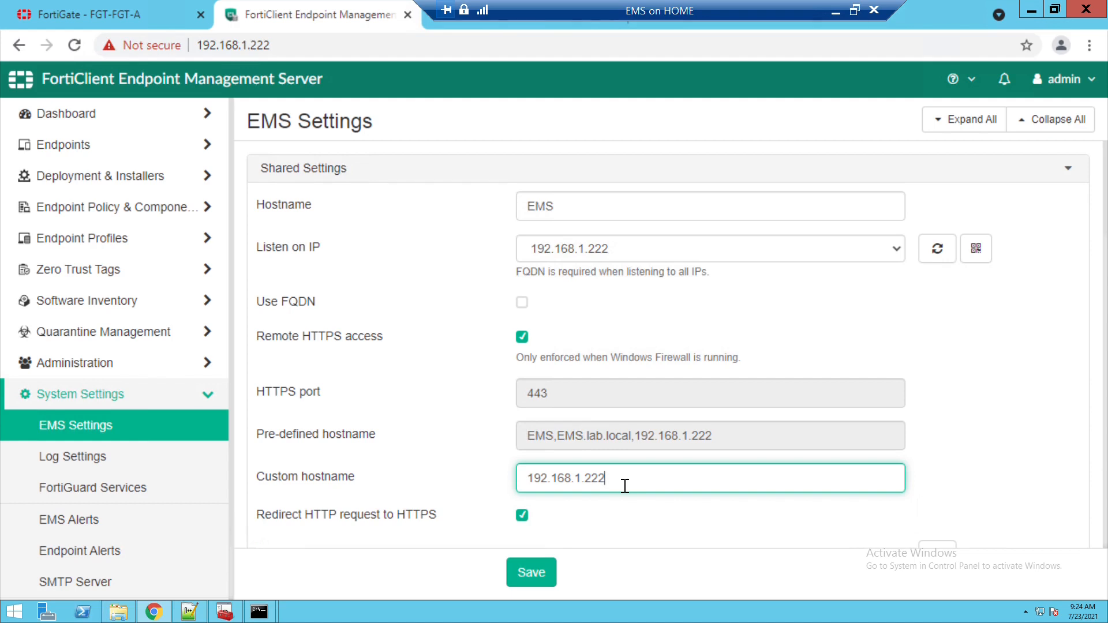
drag(624, 486, 479, 491)
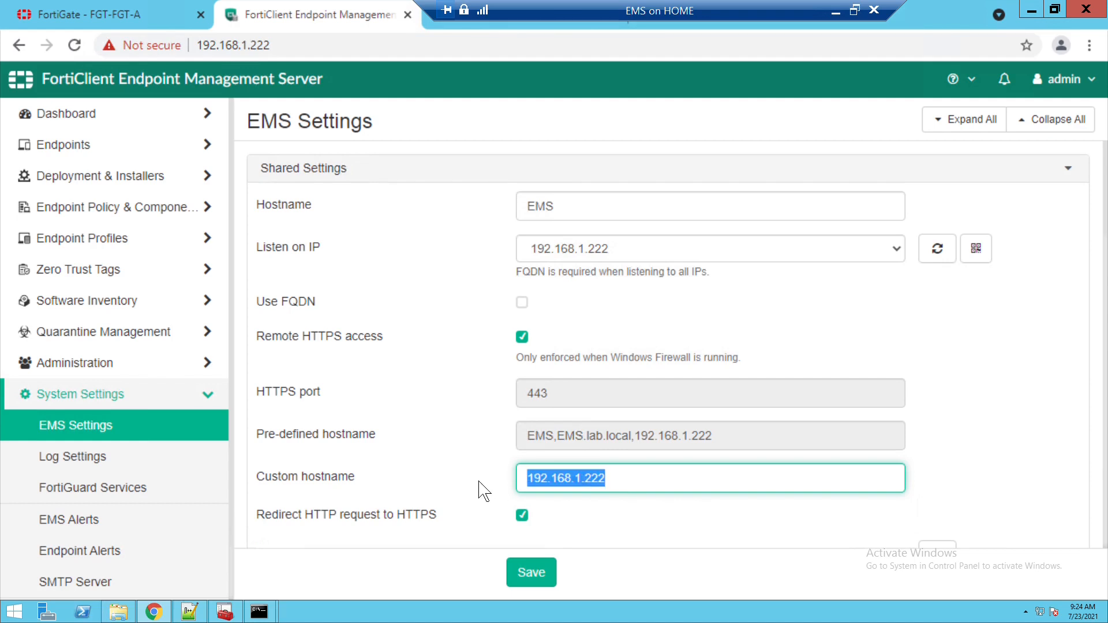
click(638, 478)
scroll(274, 398, down, 6)
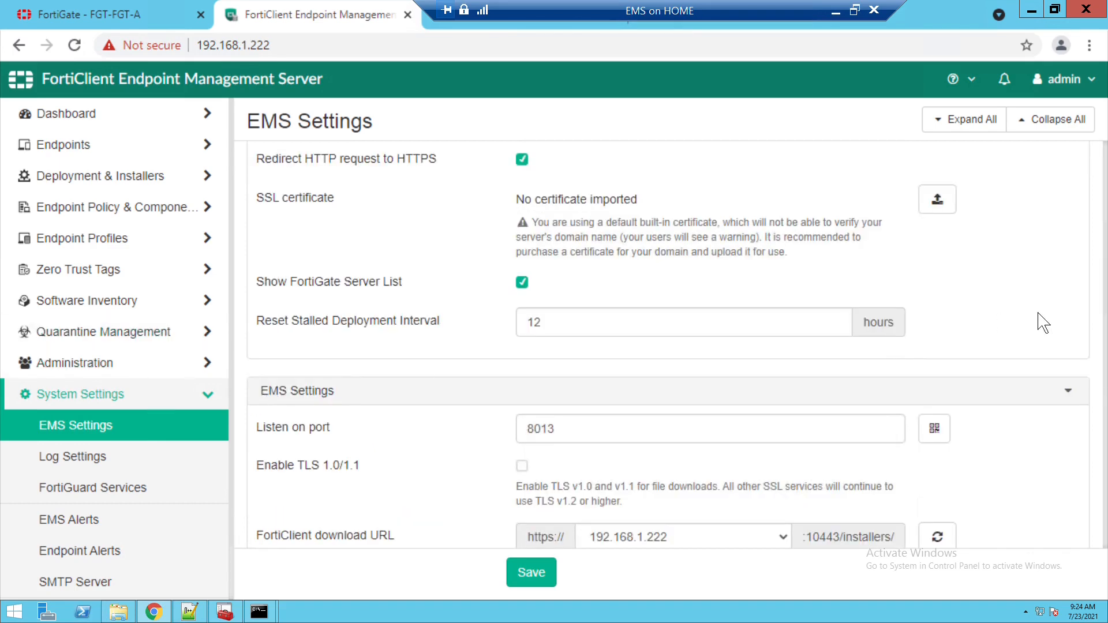
scroll(1043, 323, up, 3)
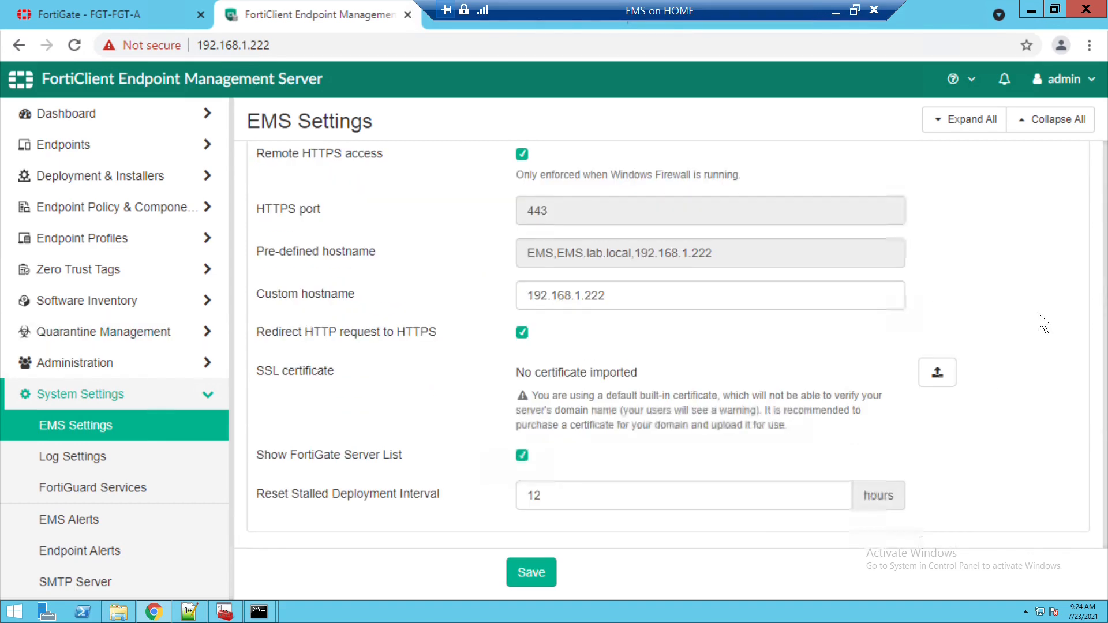
scroll(1043, 323, up, 3)
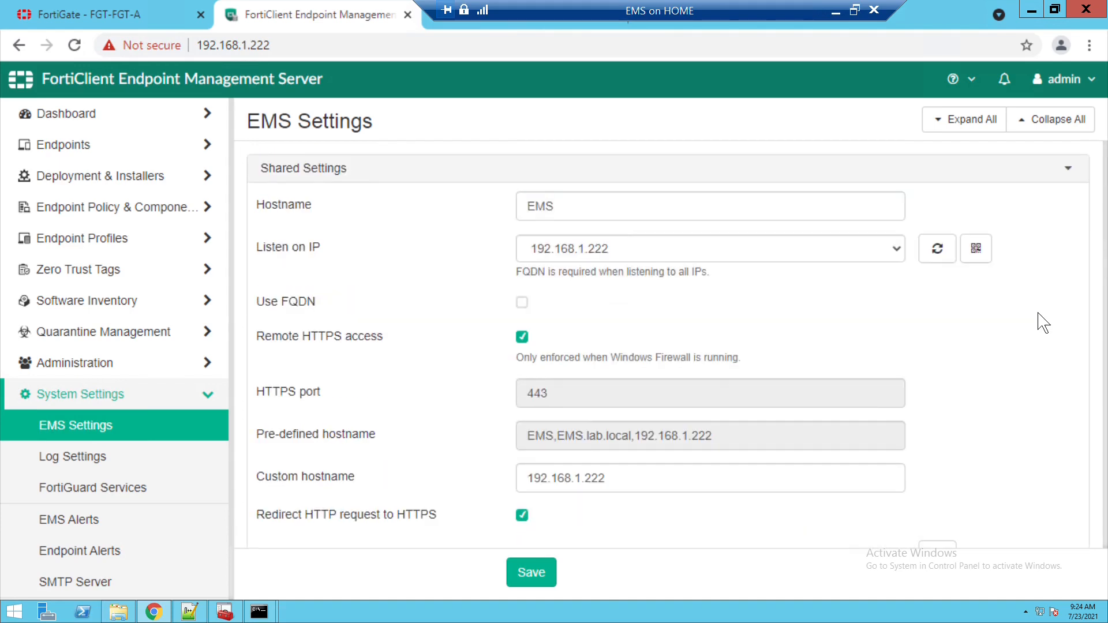
scroll(1043, 324, down, 1)
scroll(1043, 323, down, 4)
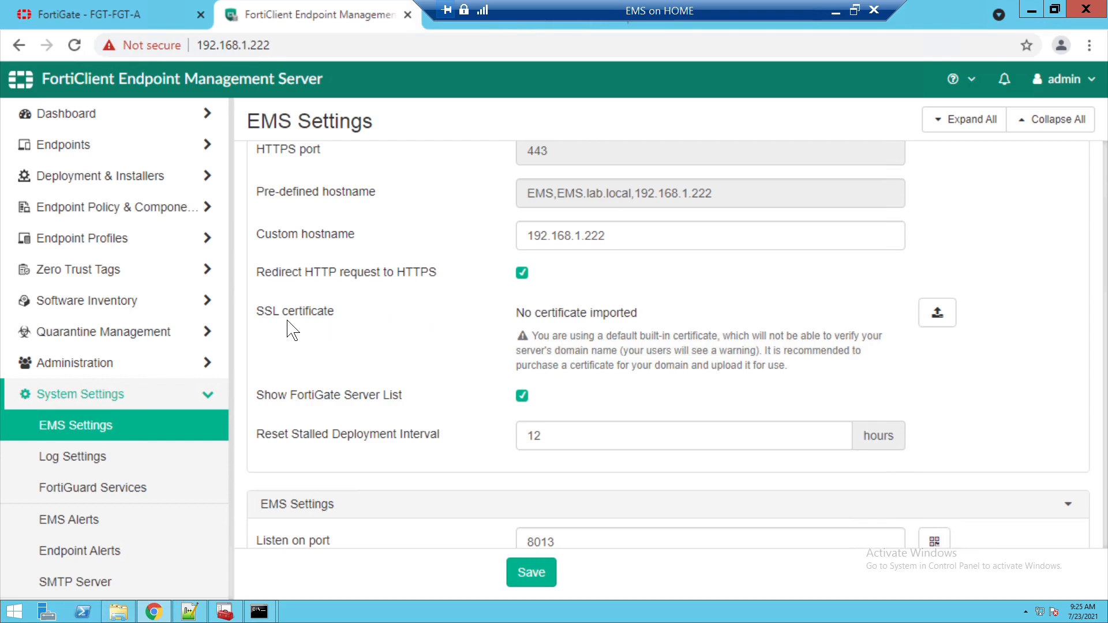
- Choose 192.168.1.222.pfx from C:\Program Files (x86)\Fortinet\FortiClientEMS\Apache24\bin as the SSL certificate
click(939, 323)
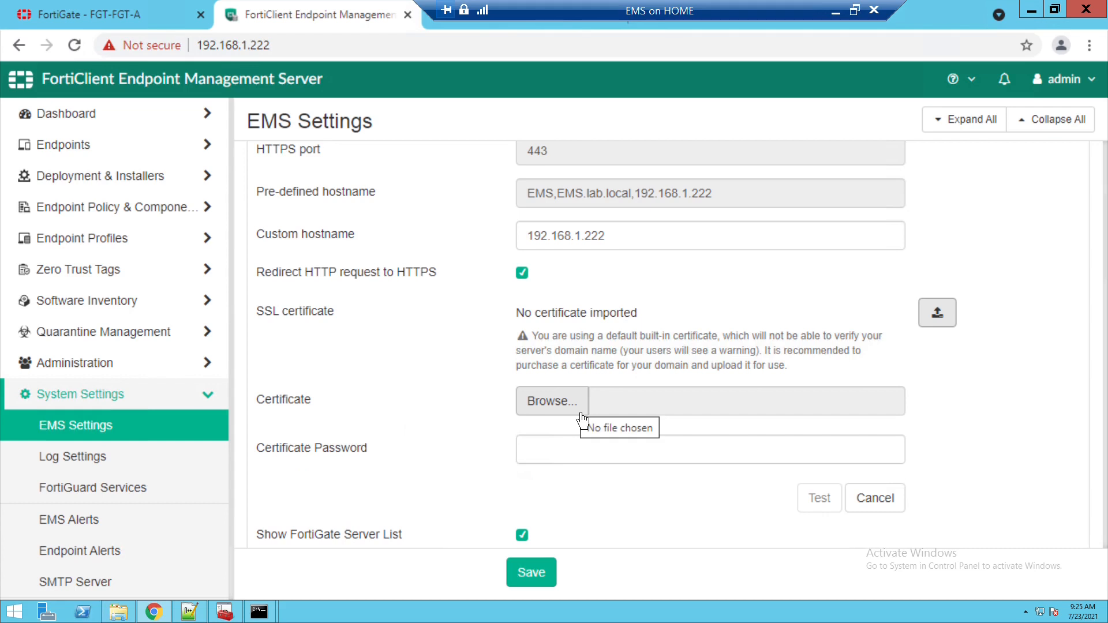
click(581, 411)
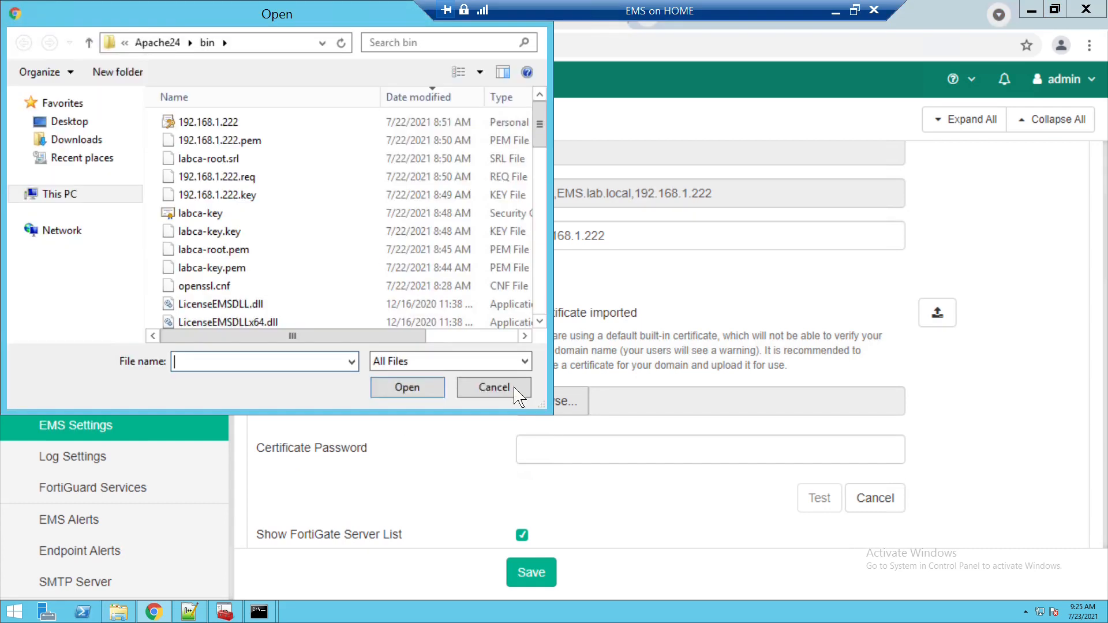
click(84, 192)
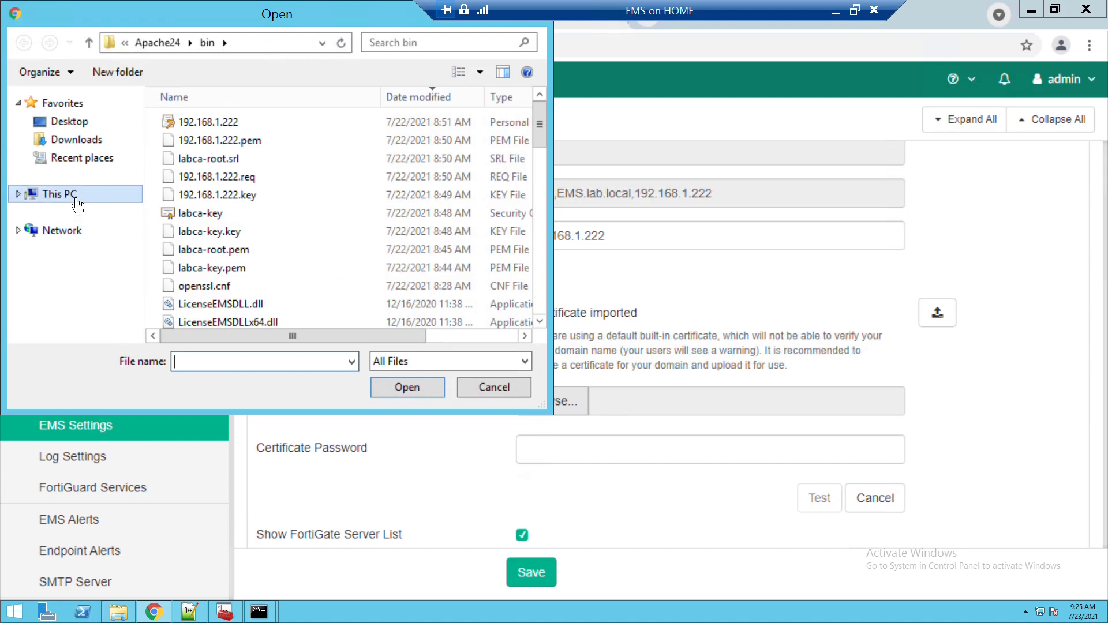
double_click(244, 326)
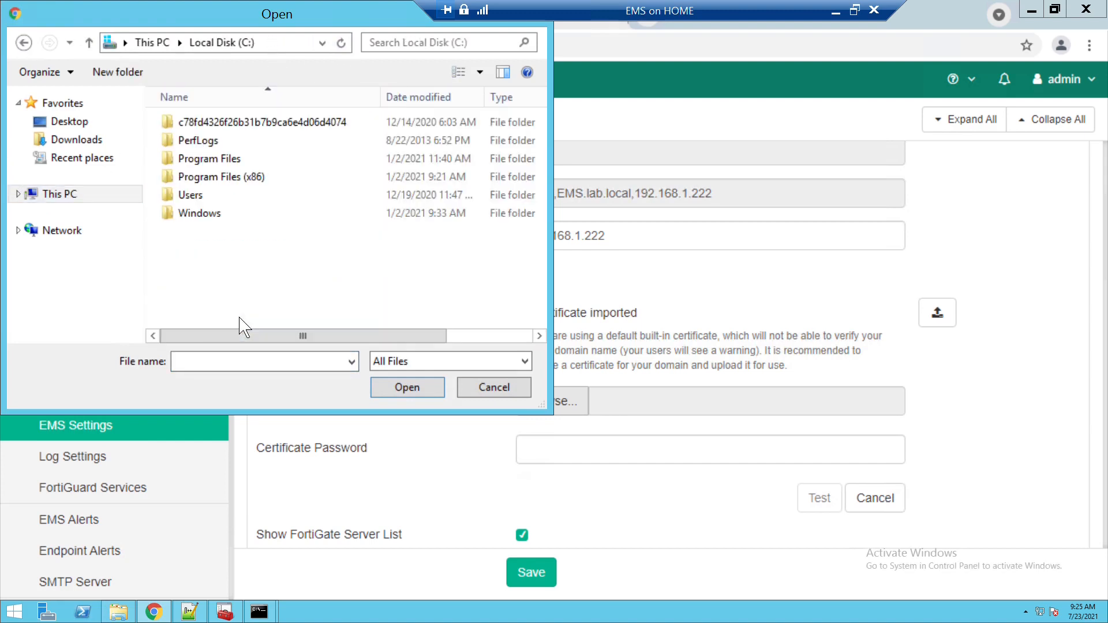
double_click(263, 190)
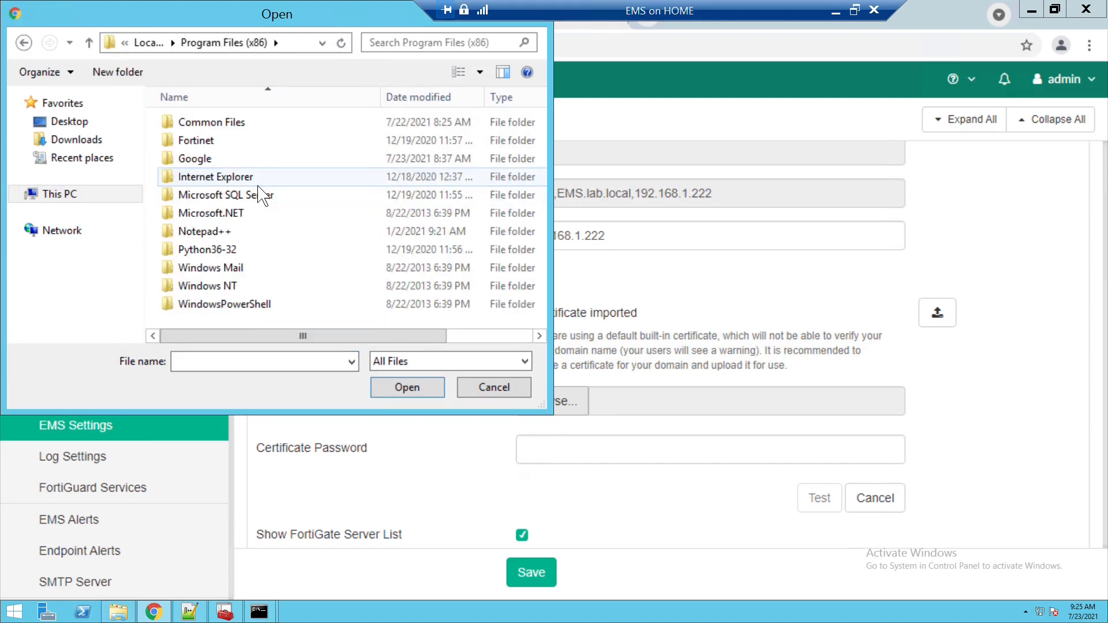
double_click(229, 142)
double_click(229, 128)
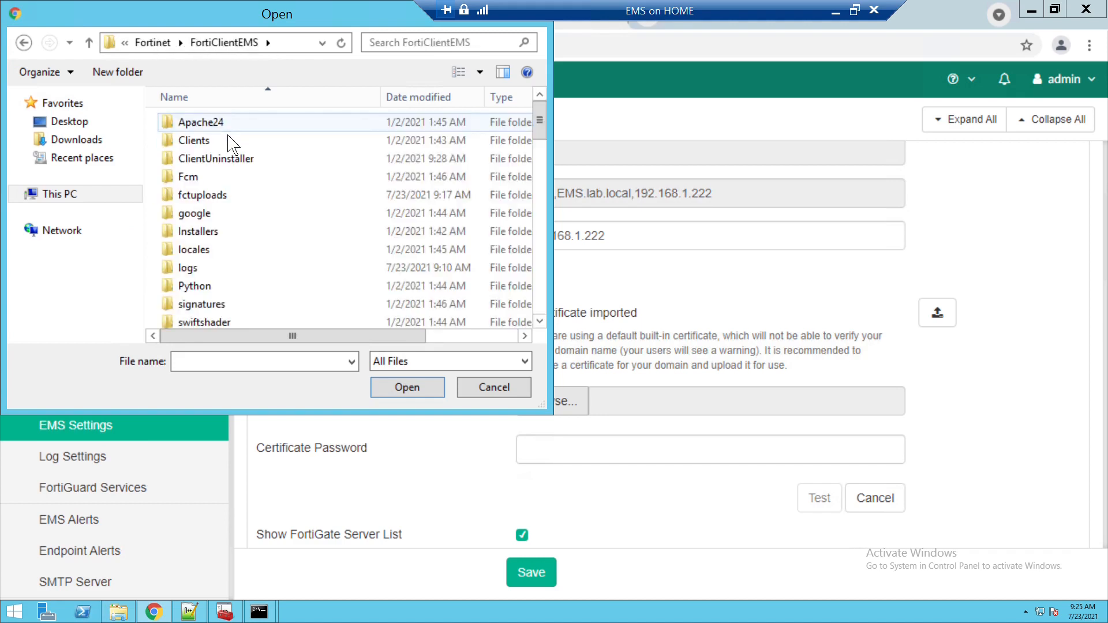
double_click(228, 132)
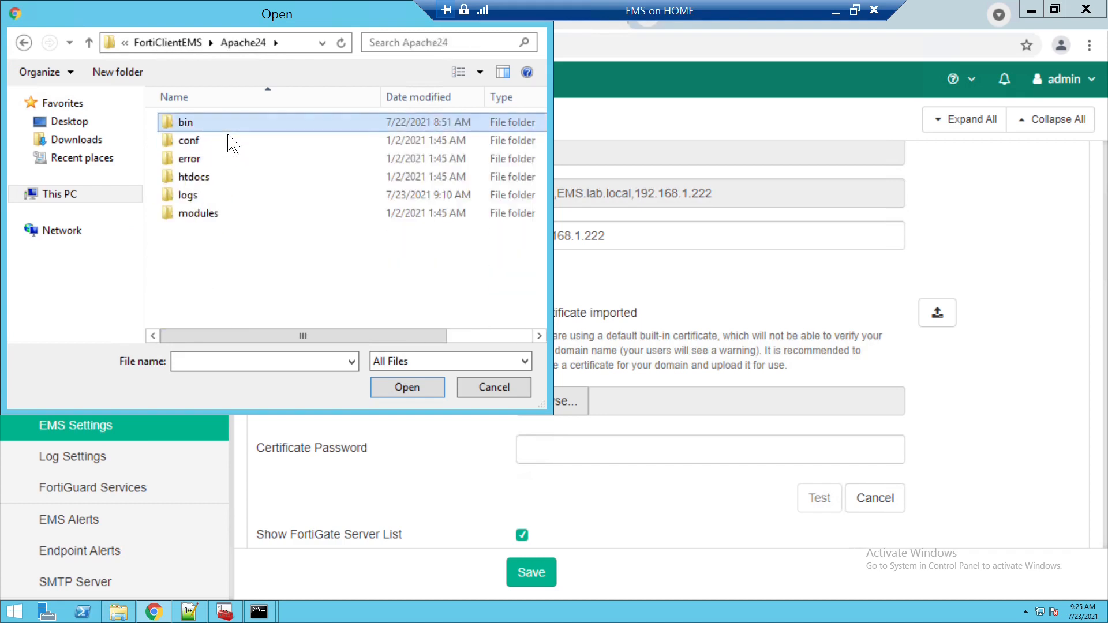
double_click(229, 128)
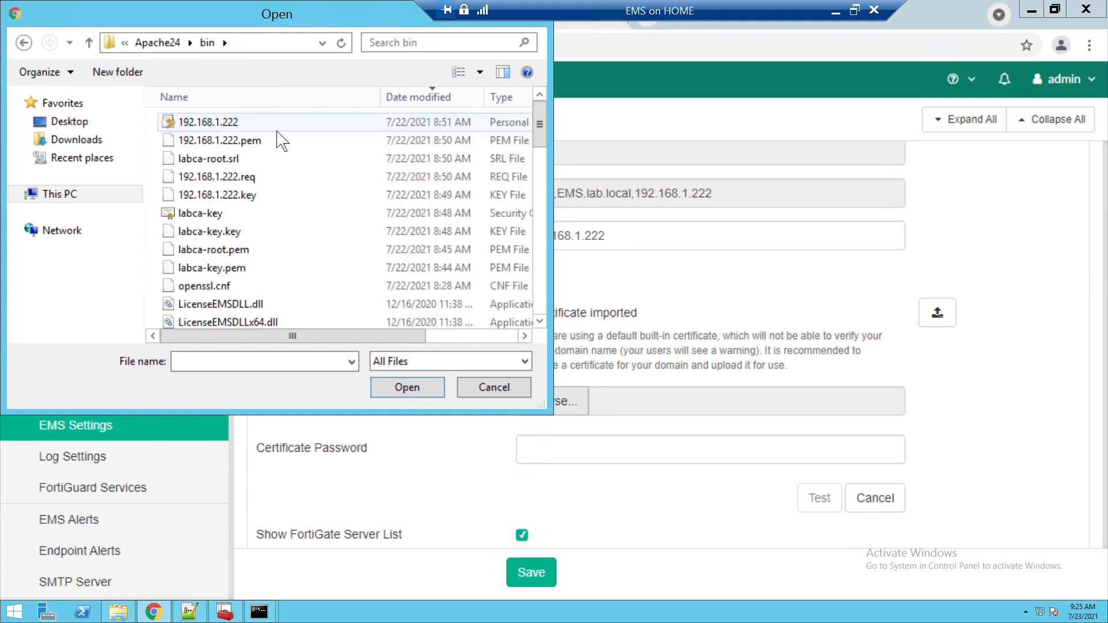
click(239, 129)
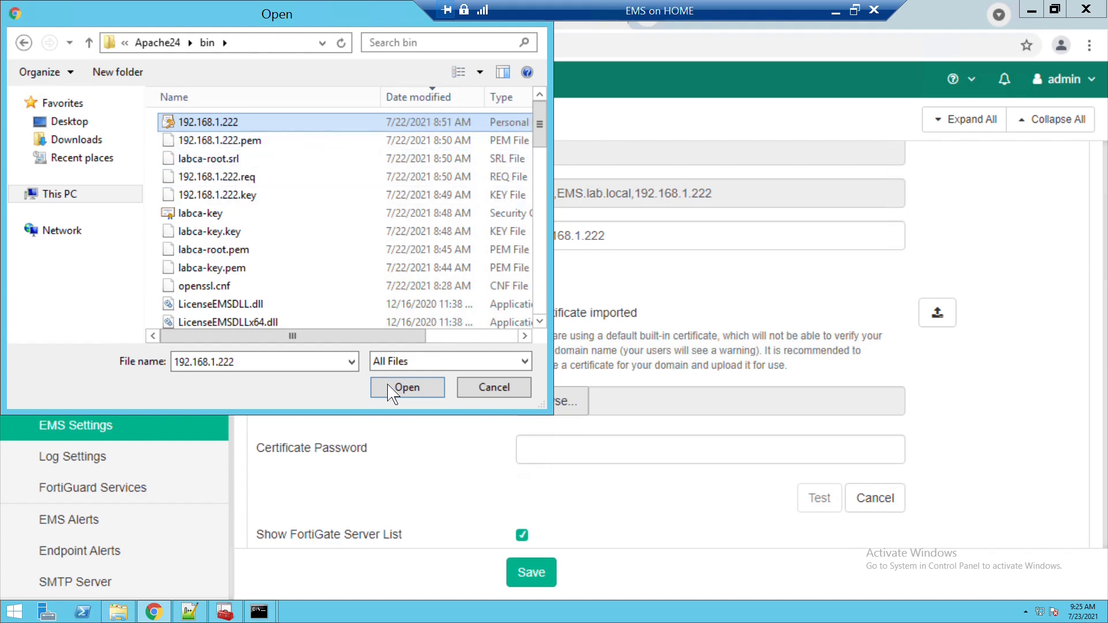
click(404, 388)
- Enter the certificate password, test it, and save the EMS settings despite the restart
click(614, 451)
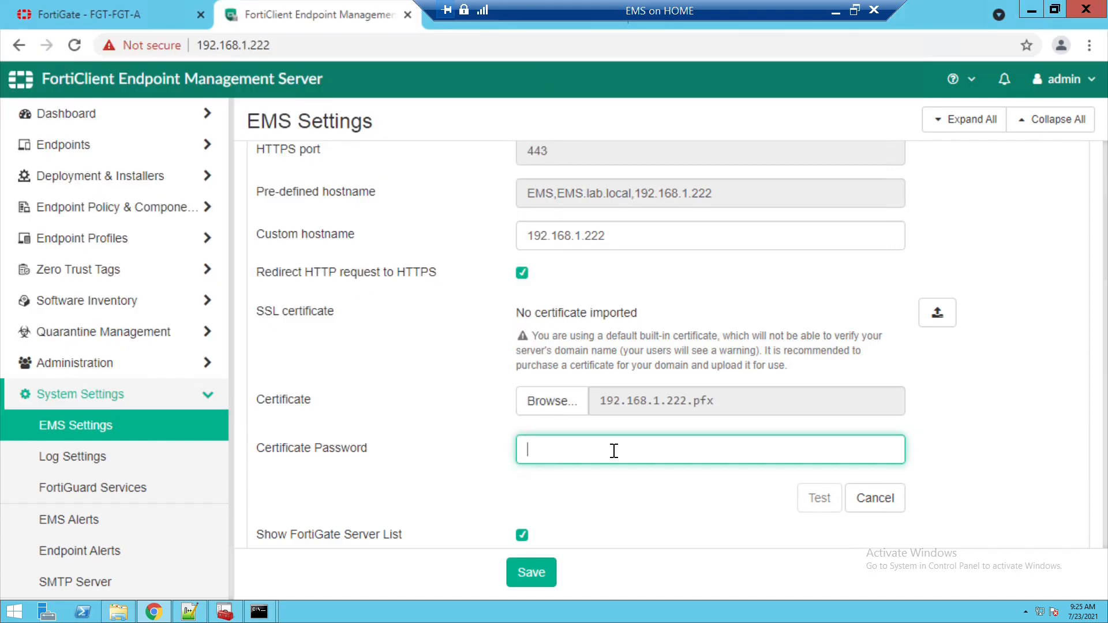
text(•••••••)
click(825, 518)
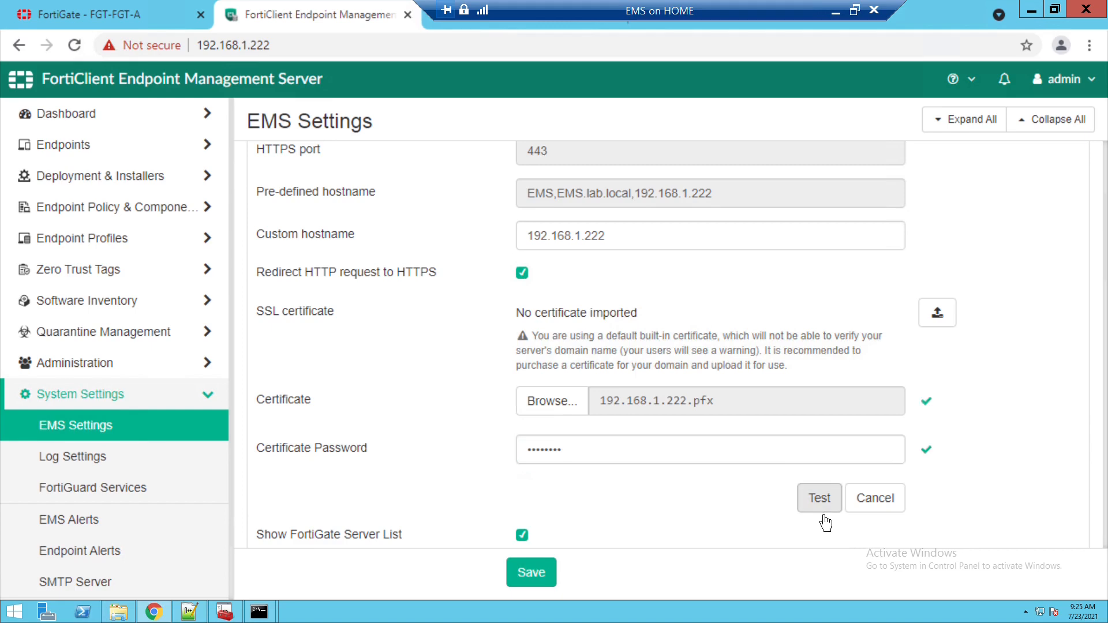
click(535, 586)
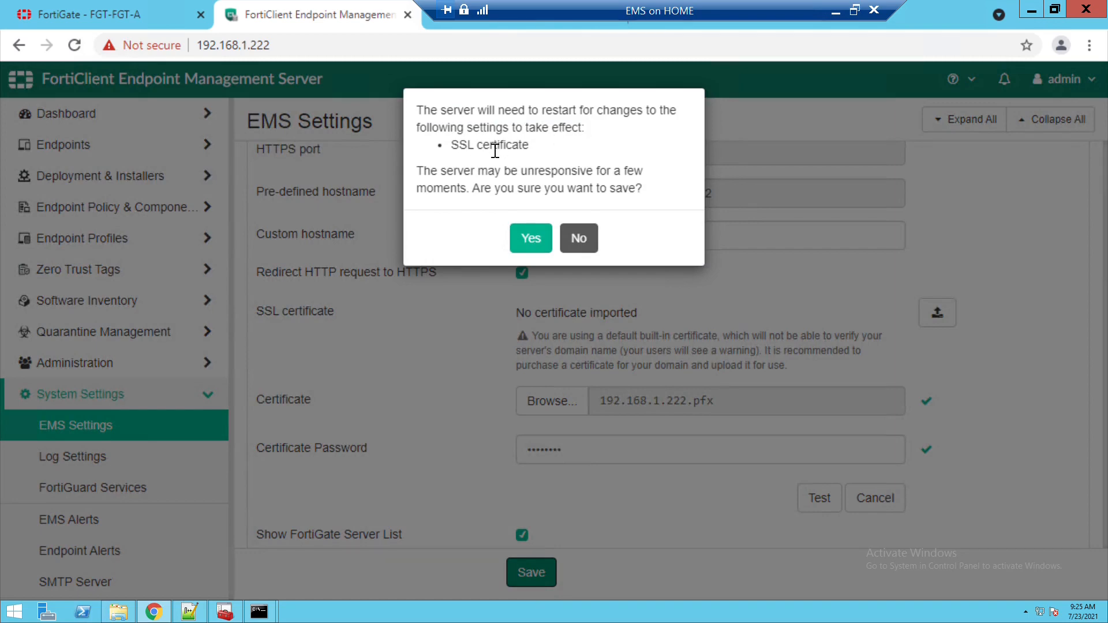
click(537, 243)
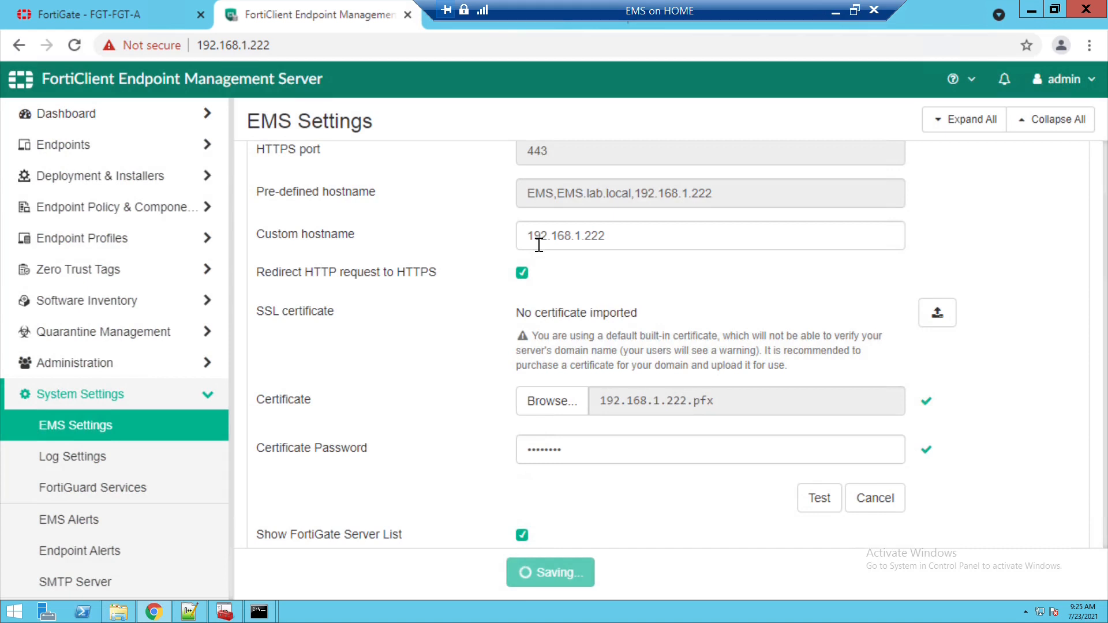
right_click(16, 616)
- Launch mmc and add the Certificates snap-in for the local computer account
click(34, 571)
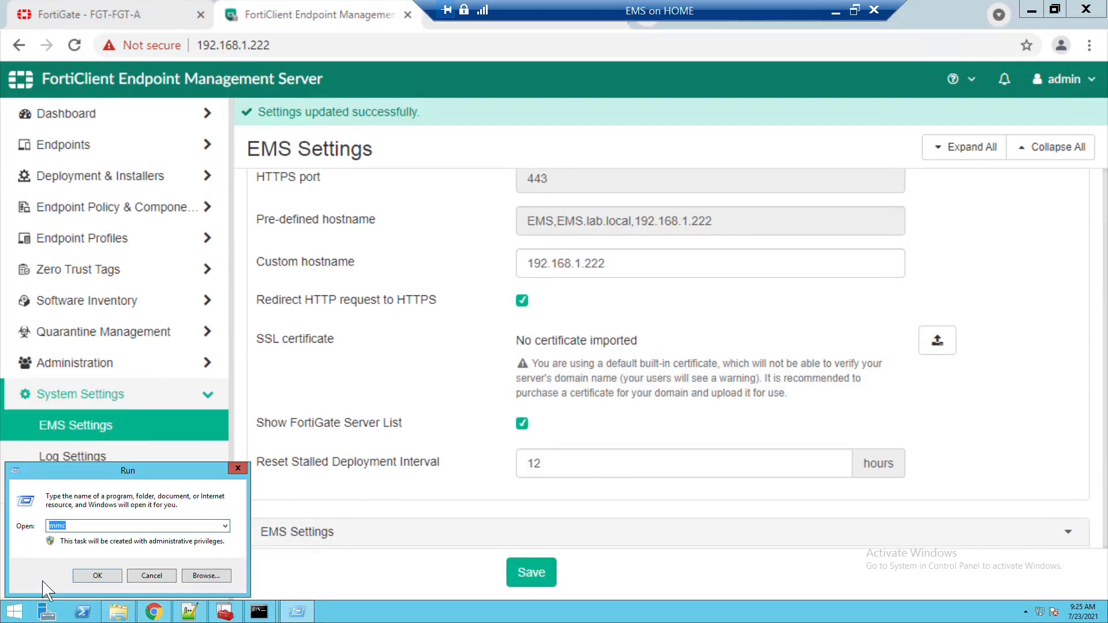
key(Return)
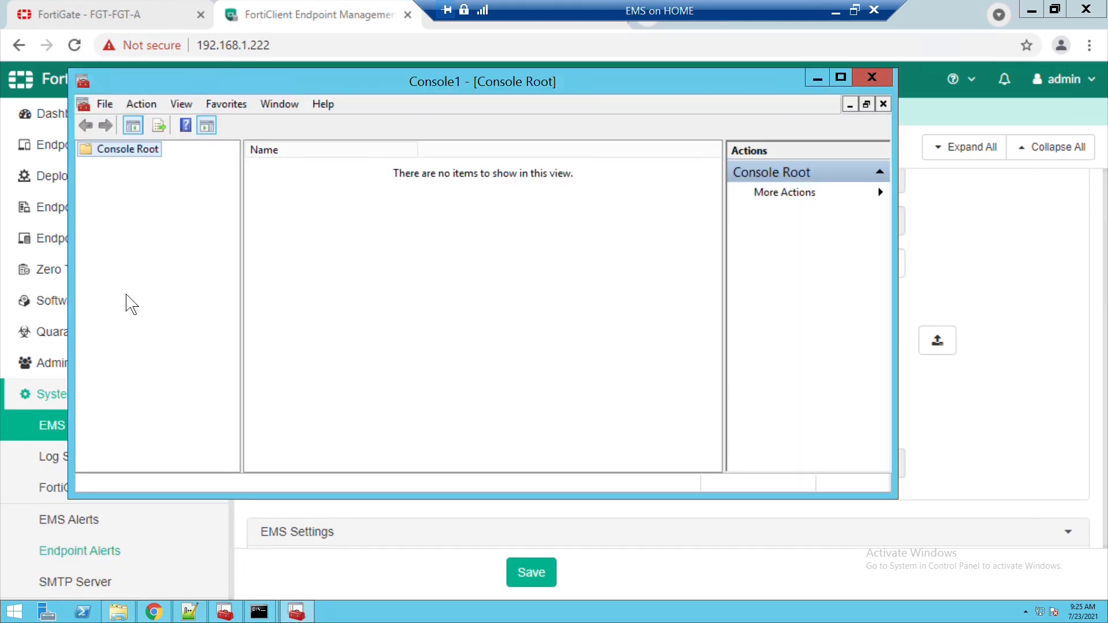
click(105, 104)
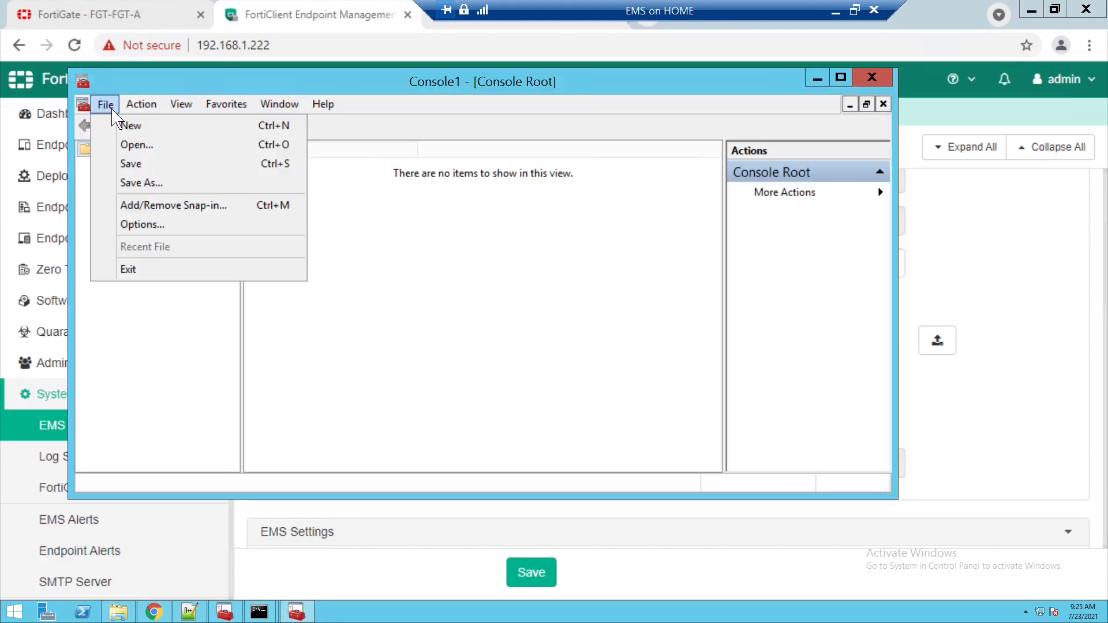
click(149, 205)
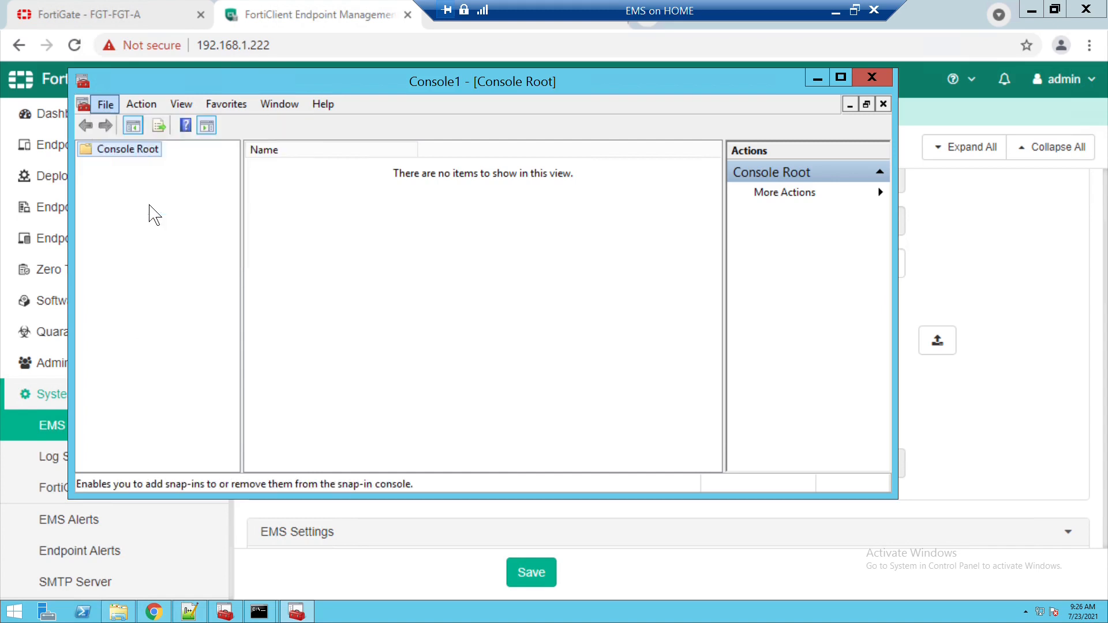
click(245, 211)
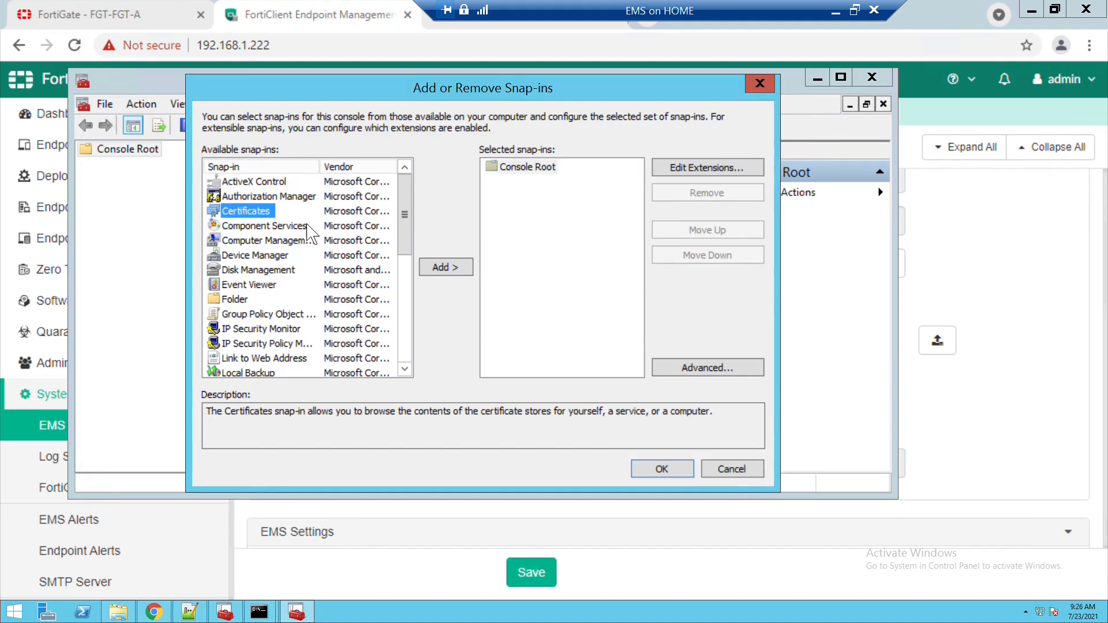
click(454, 271)
click(277, 200)
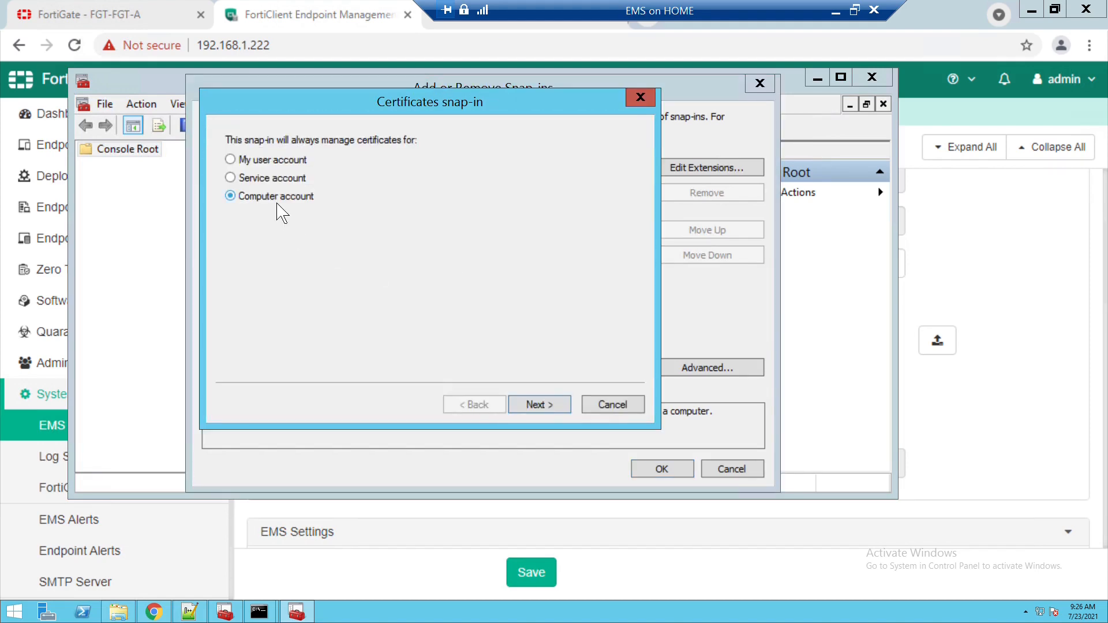
click(557, 407)
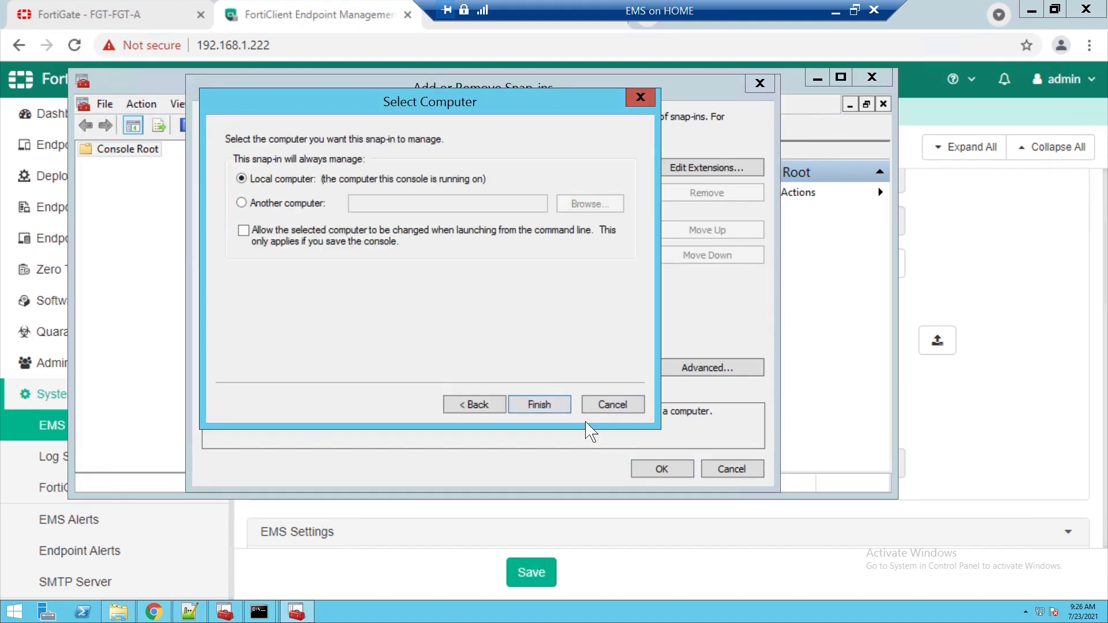
click(552, 405)
click(659, 468)
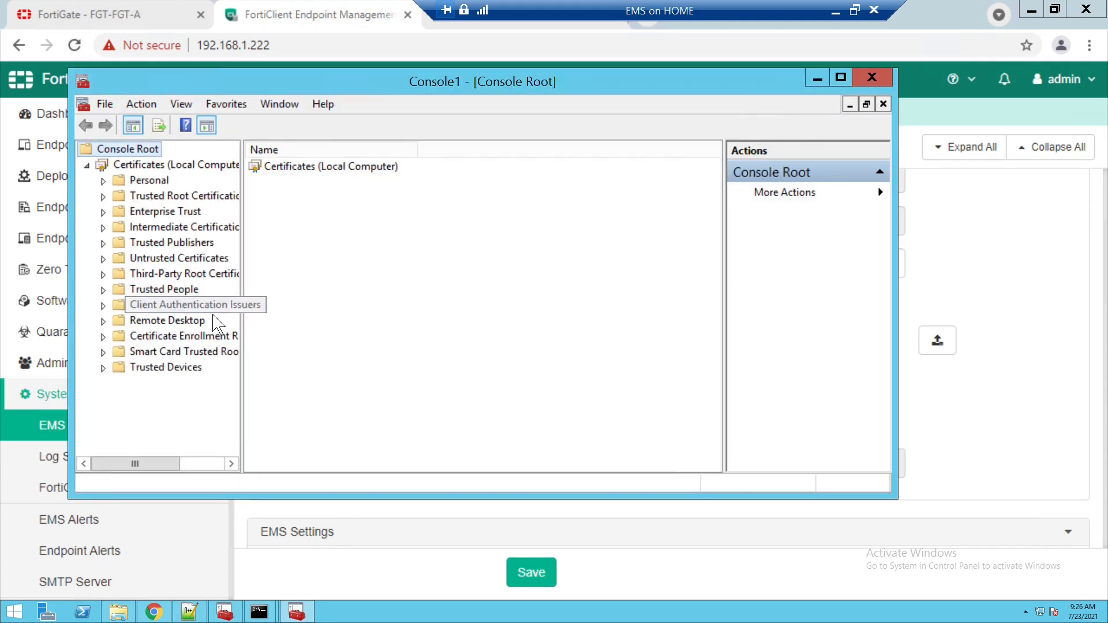
- Start a certificate import into the Third-Party Root Certification Authorities Certificates folder
click(110, 275)
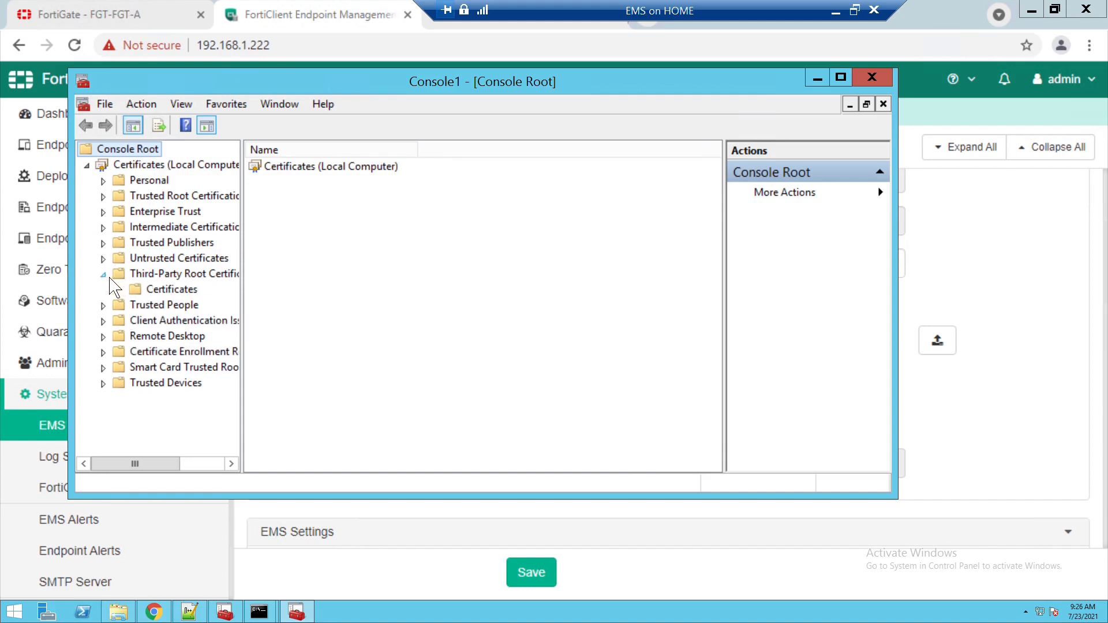
click(180, 291)
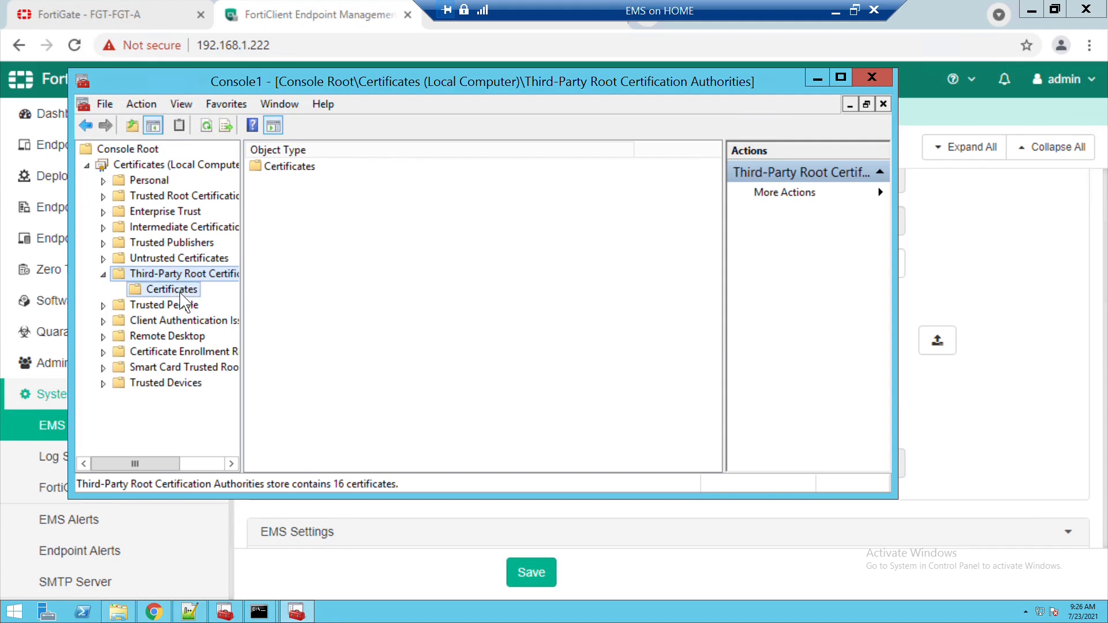
right_click(195, 300)
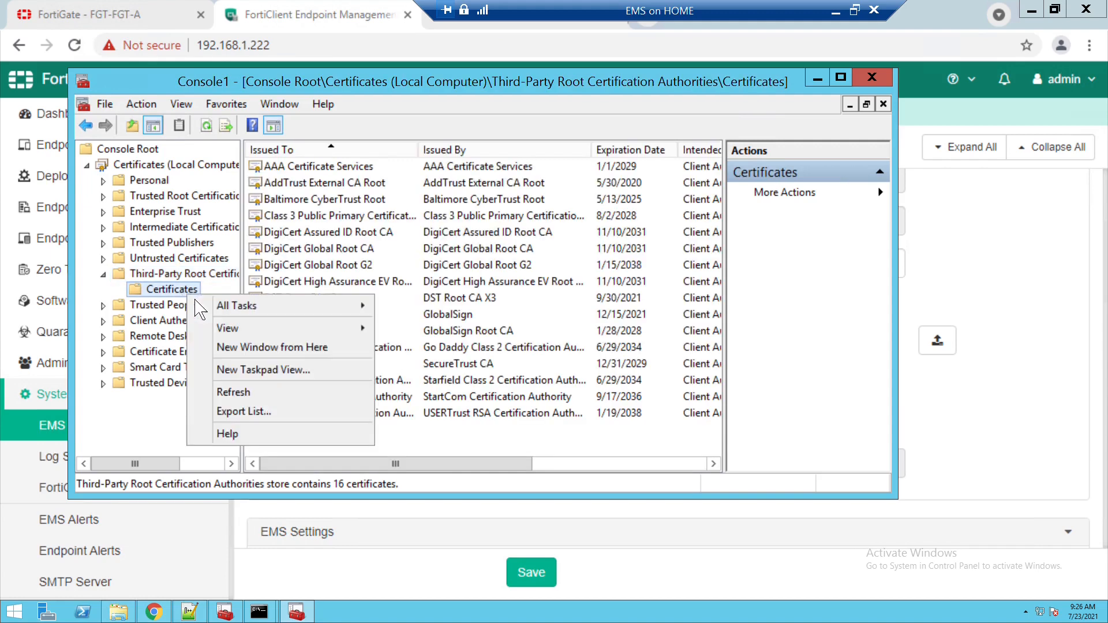
mouse_move(308, 312)
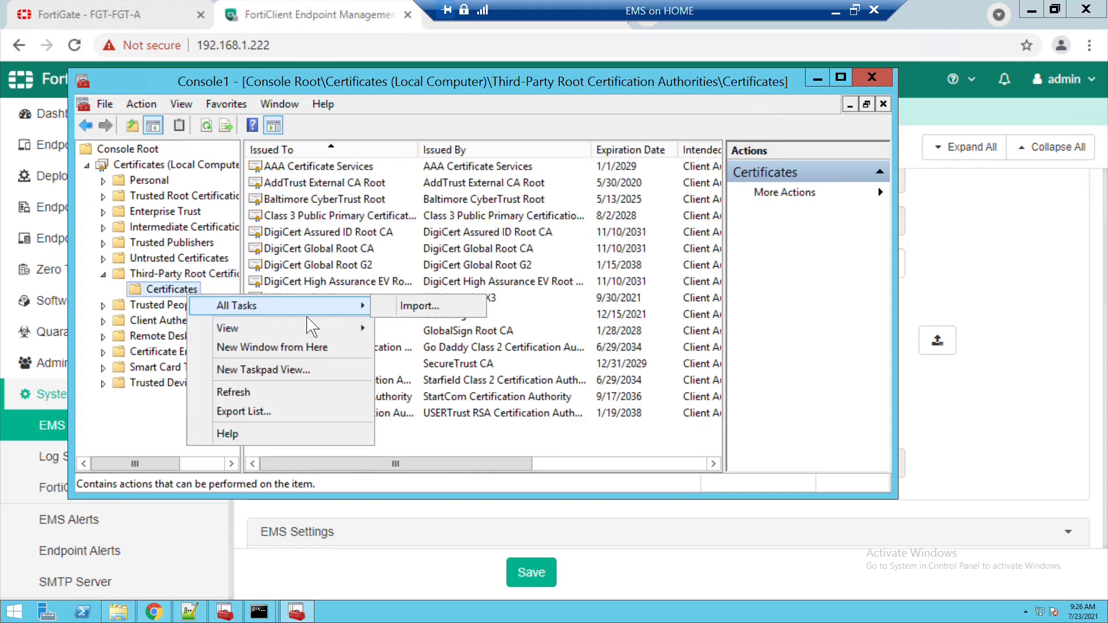
click(417, 310)
click(633, 496)
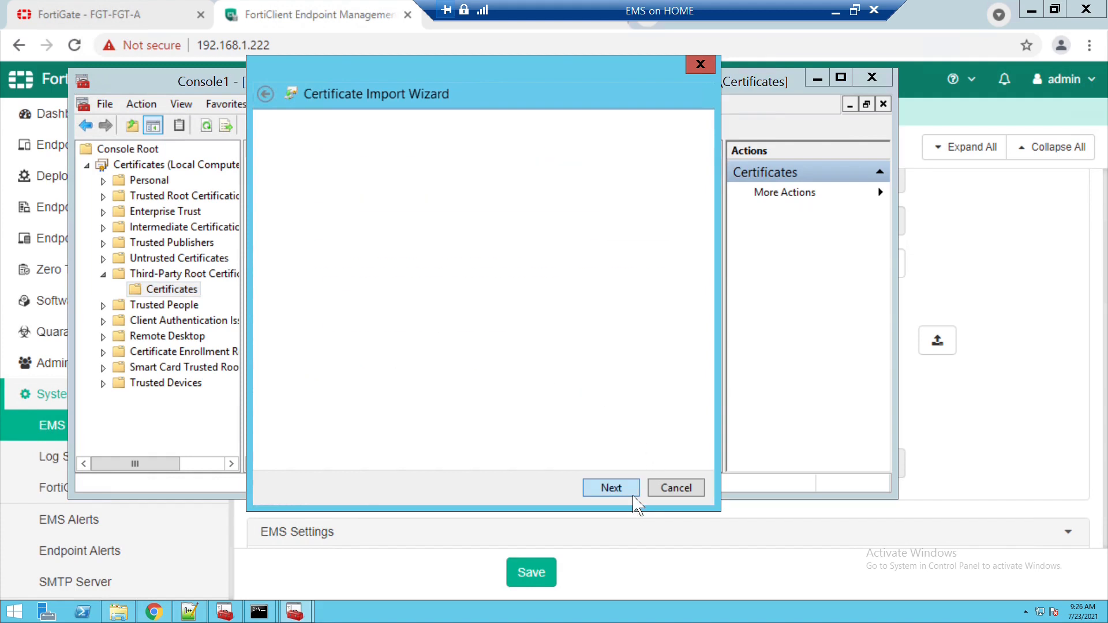
- Select labca-root.pem using the All Files filter and complete the import
click(646, 230)
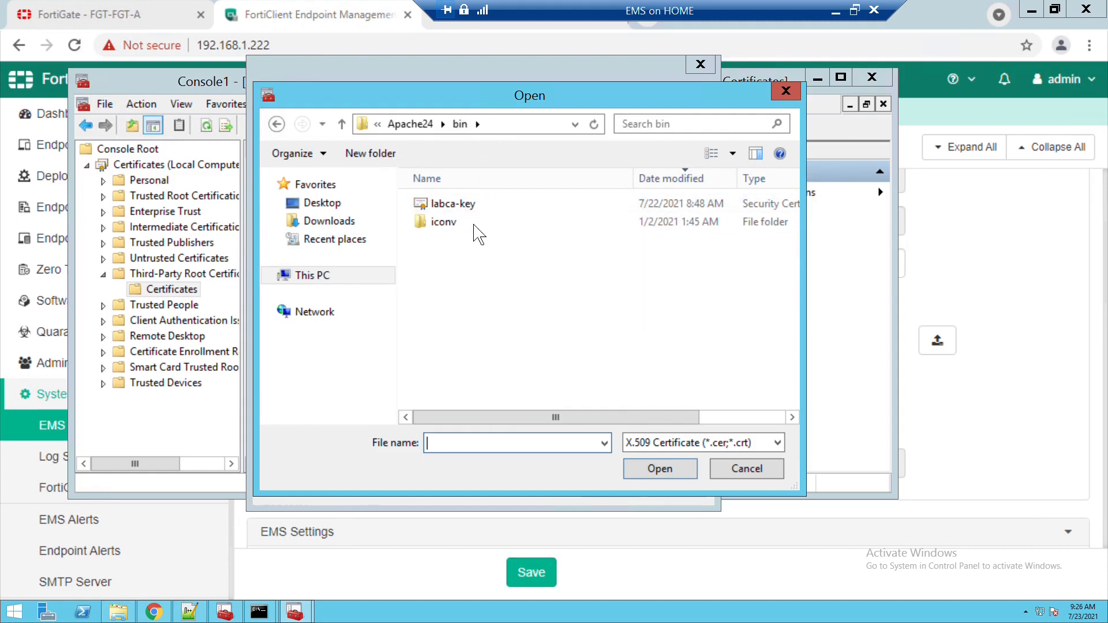
click(701, 444)
click(687, 541)
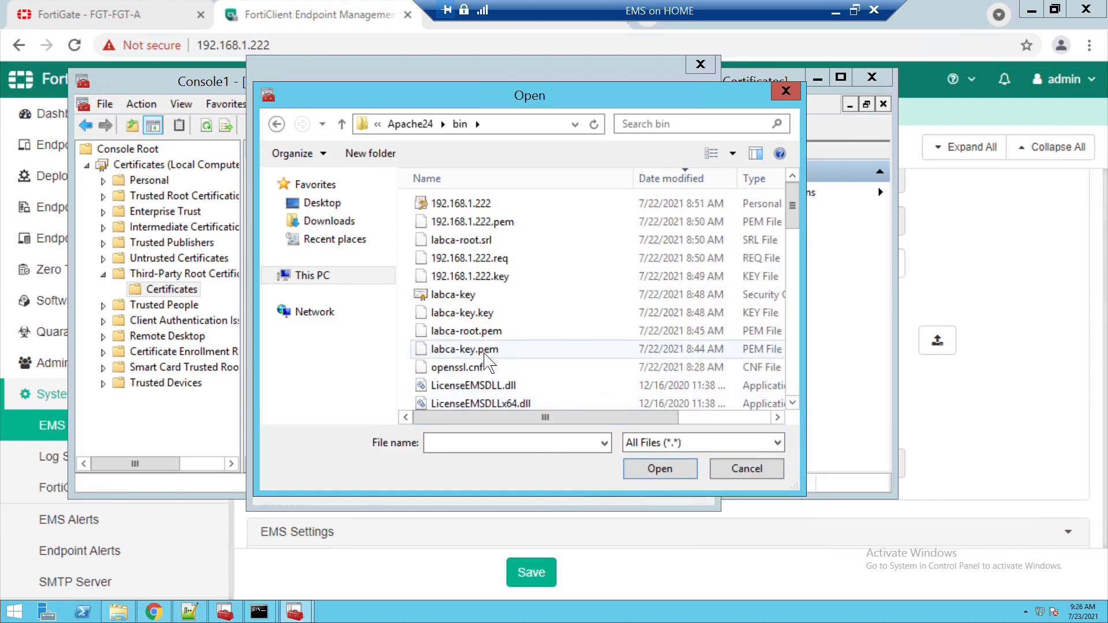
click(487, 333)
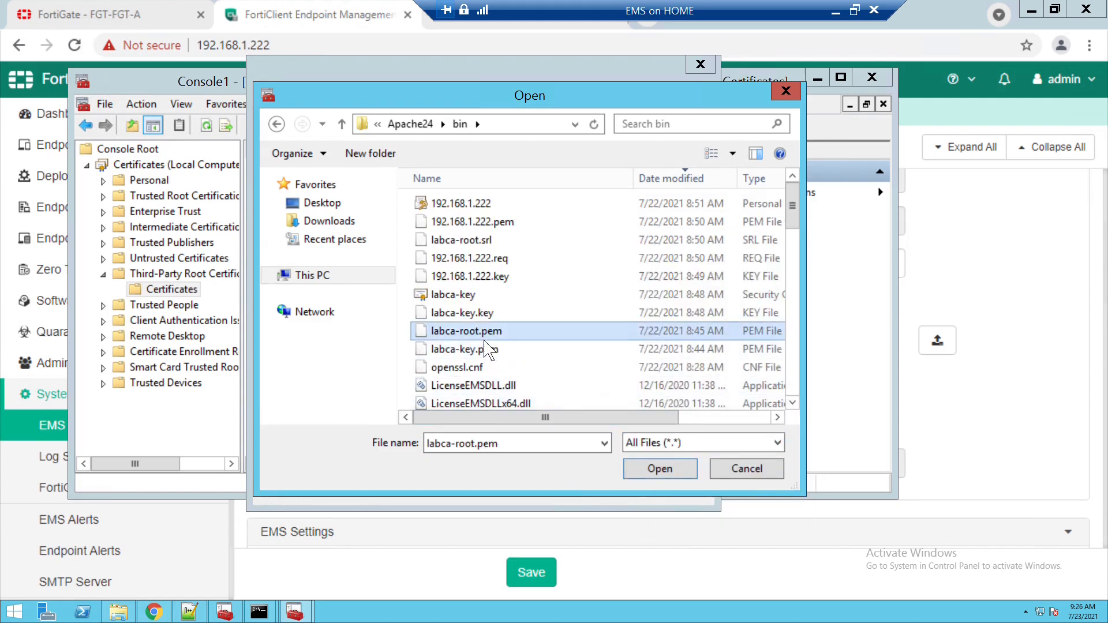
click(658, 470)
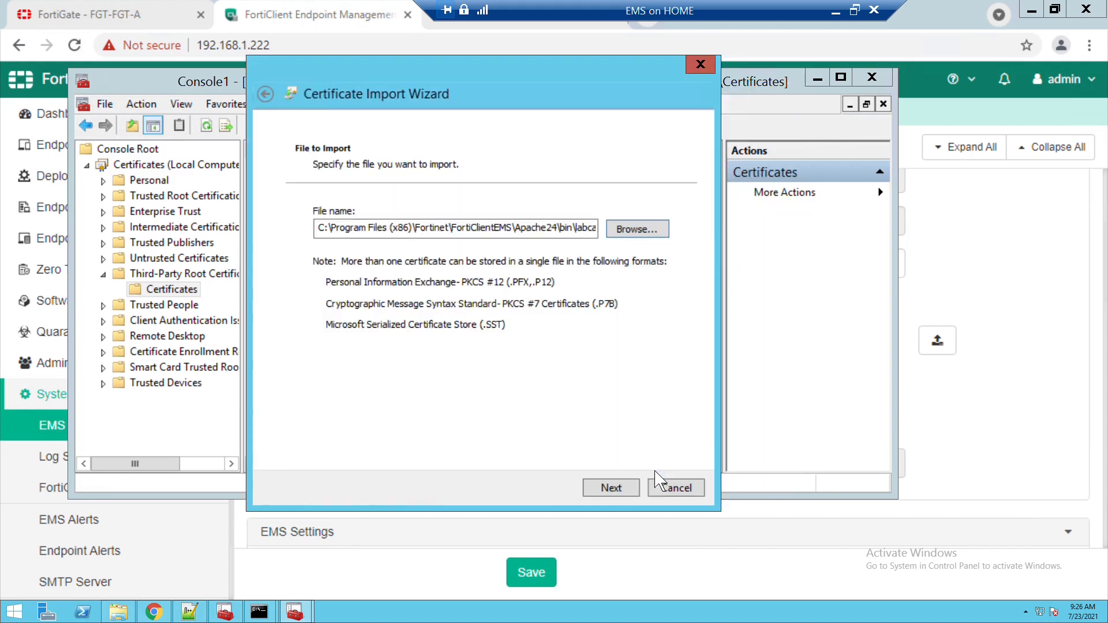
click(633, 491)
click(634, 491)
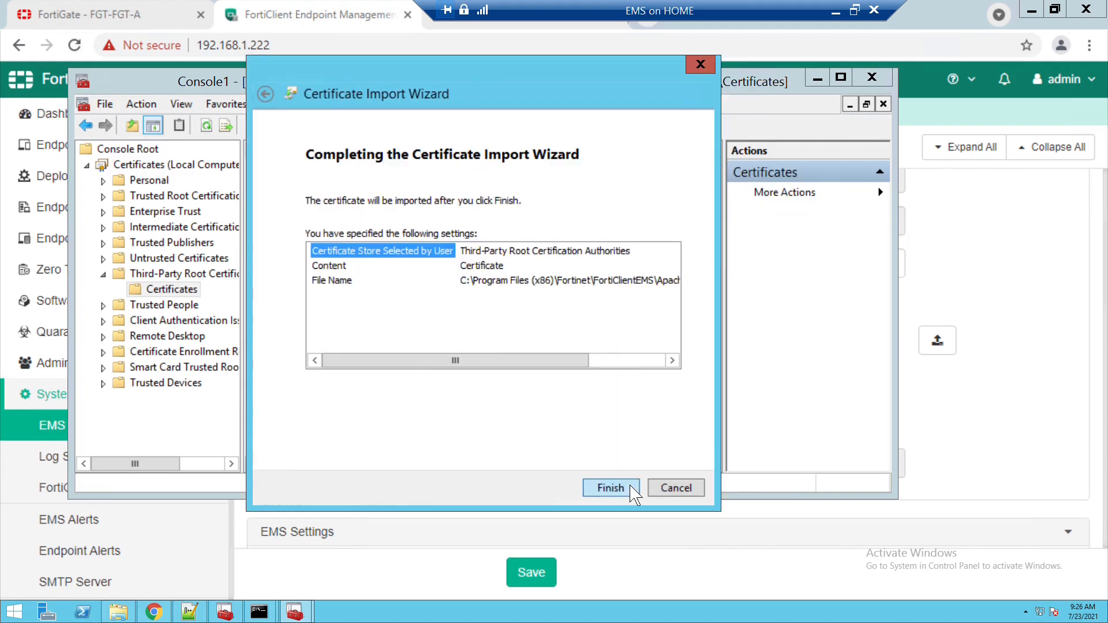
click(633, 491)
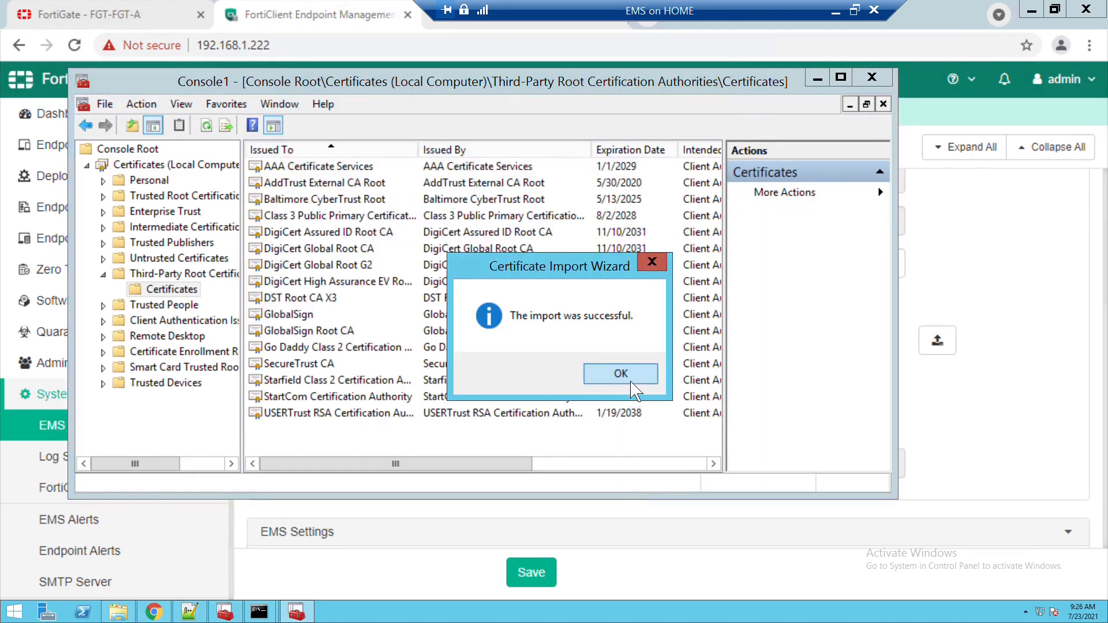
key(Return)
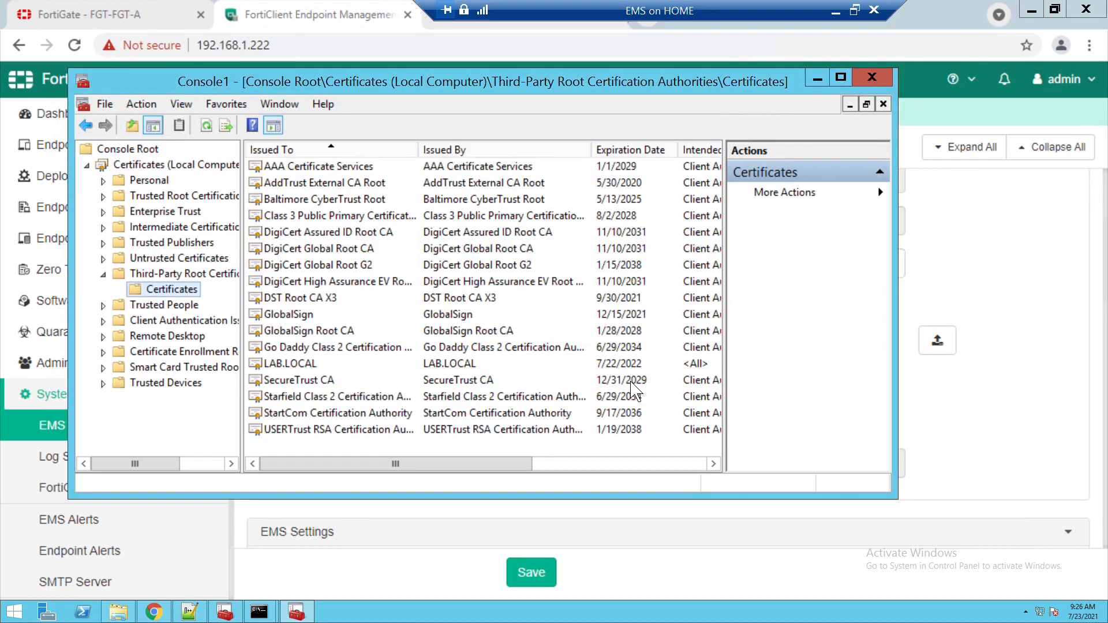
- Open the LAB.LOCAL certificate and view its Details and Certification Path tabs
click(291, 366)
double_click(290, 366)
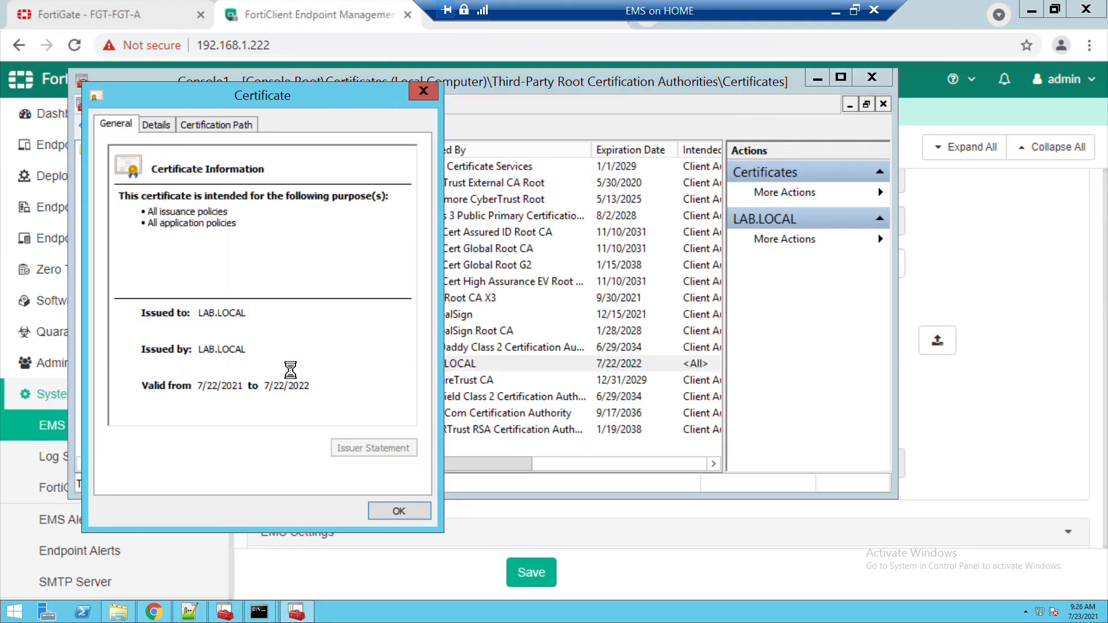
click(167, 126)
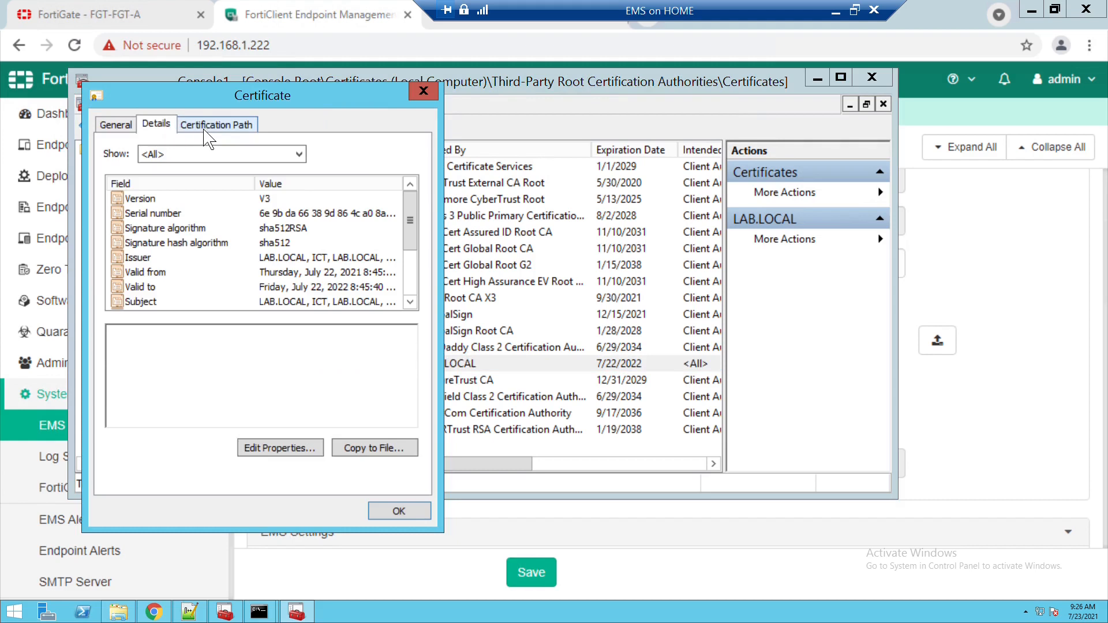
click(207, 127)
click(160, 125)
- Check the Issuer and Subject fields, then close the certificate and minimize the console
click(304, 261)
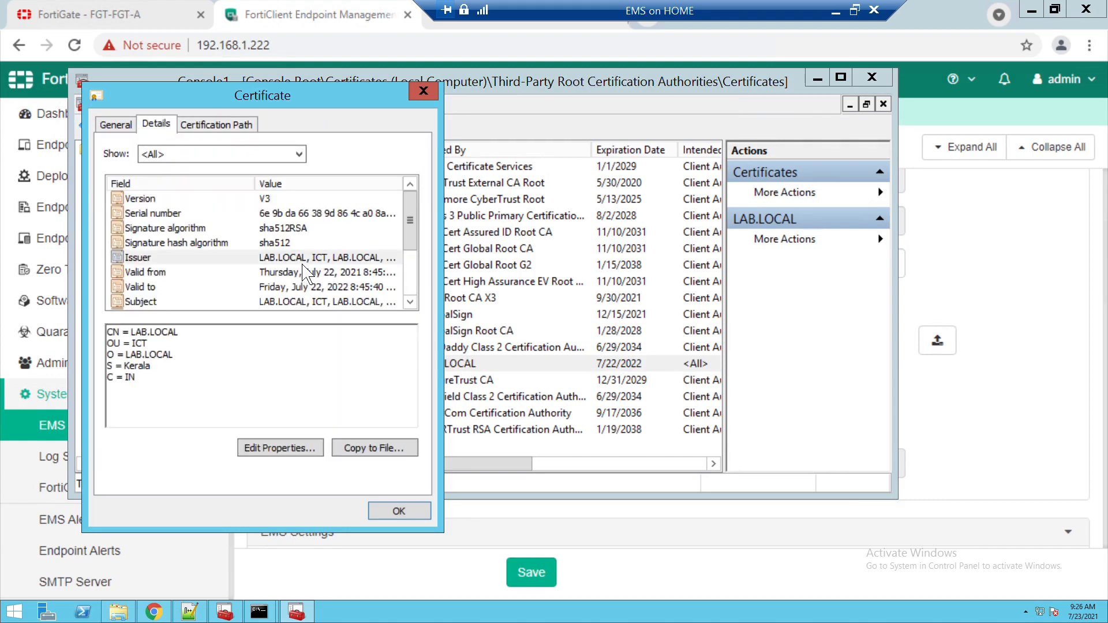
click(410, 302)
click(410, 302)
click(410, 302)
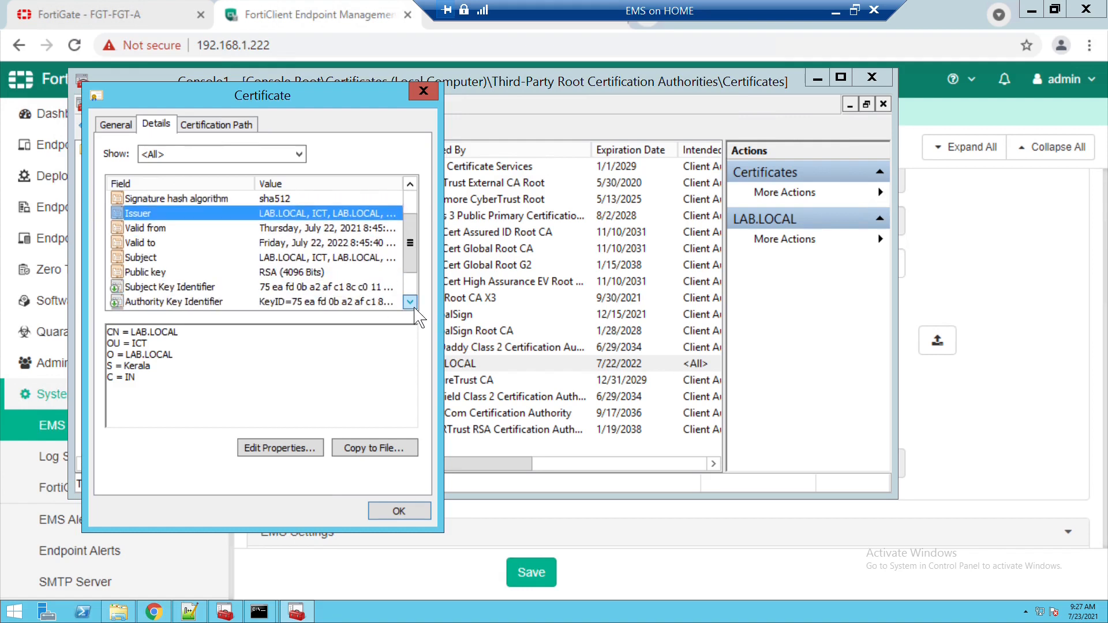
click(252, 258)
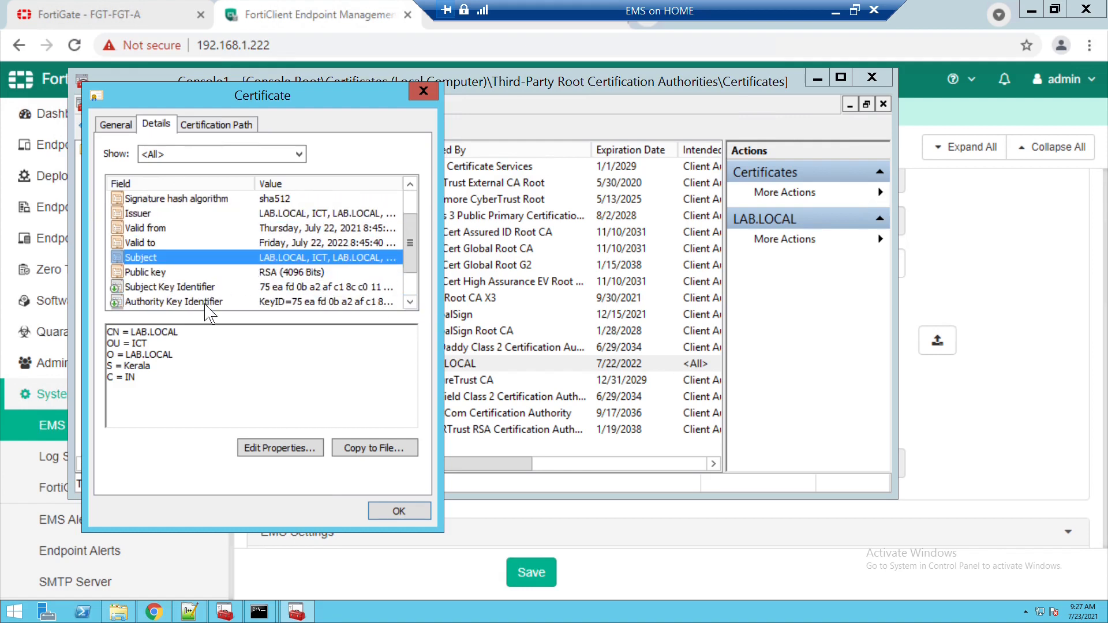
click(399, 511)
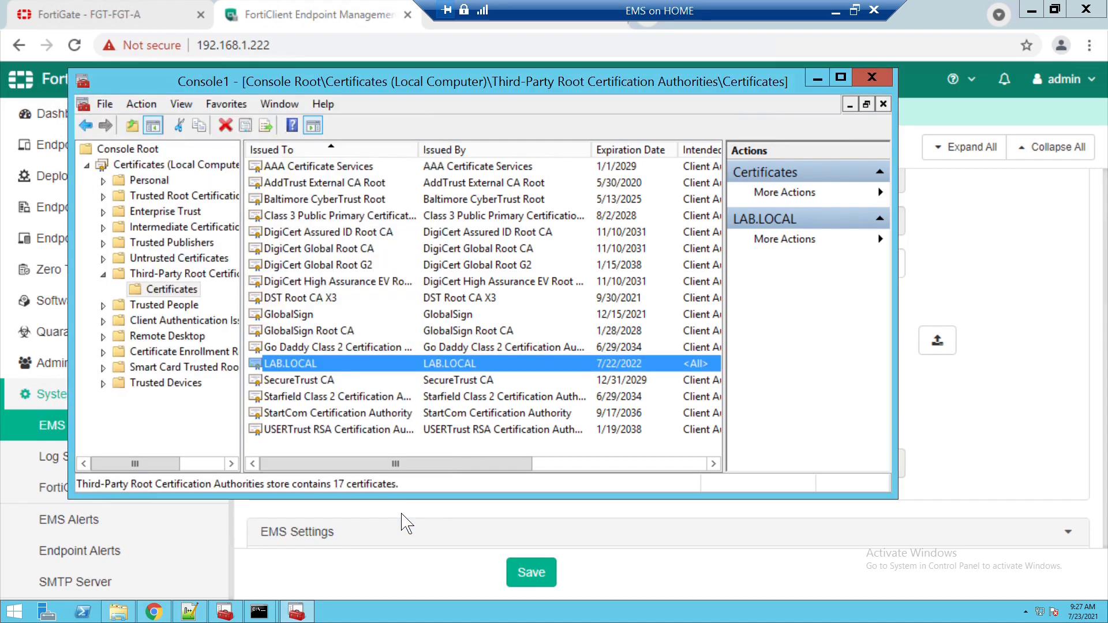
click(817, 79)
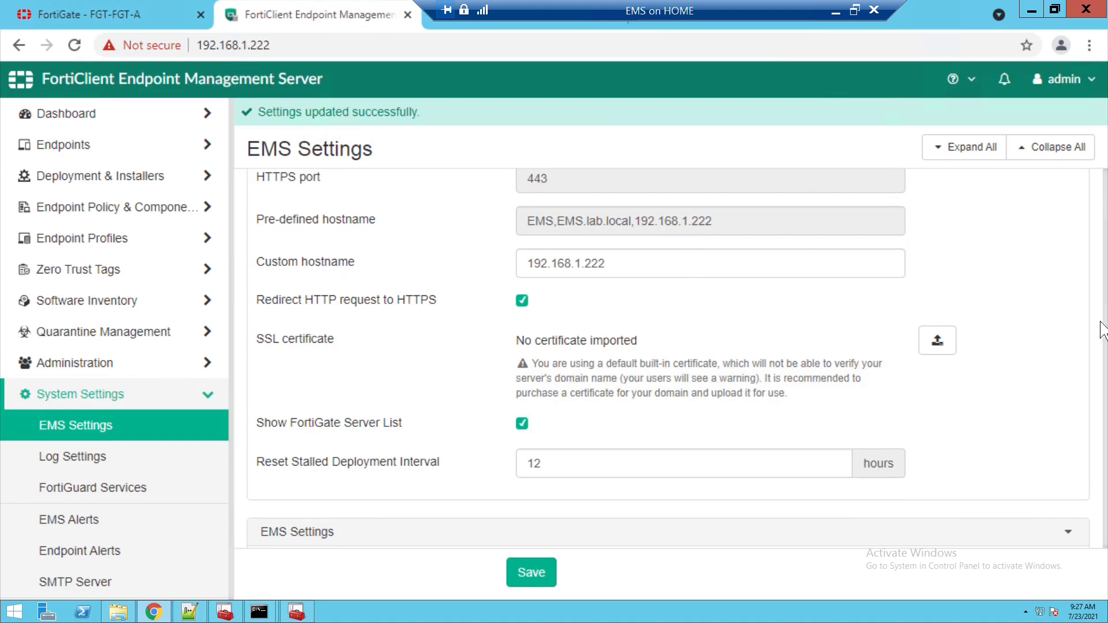
- Reload System Settings > EMS Settings to see 192.168.1.222.pfx dated 2021-08-21
click(129, 122)
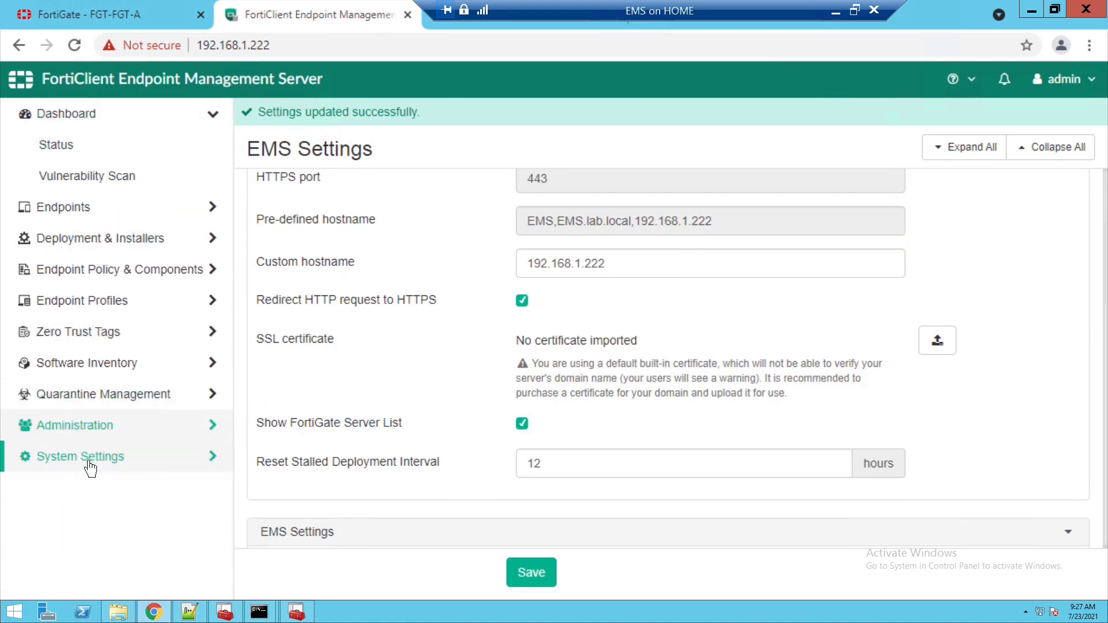
click(90, 459)
click(91, 438)
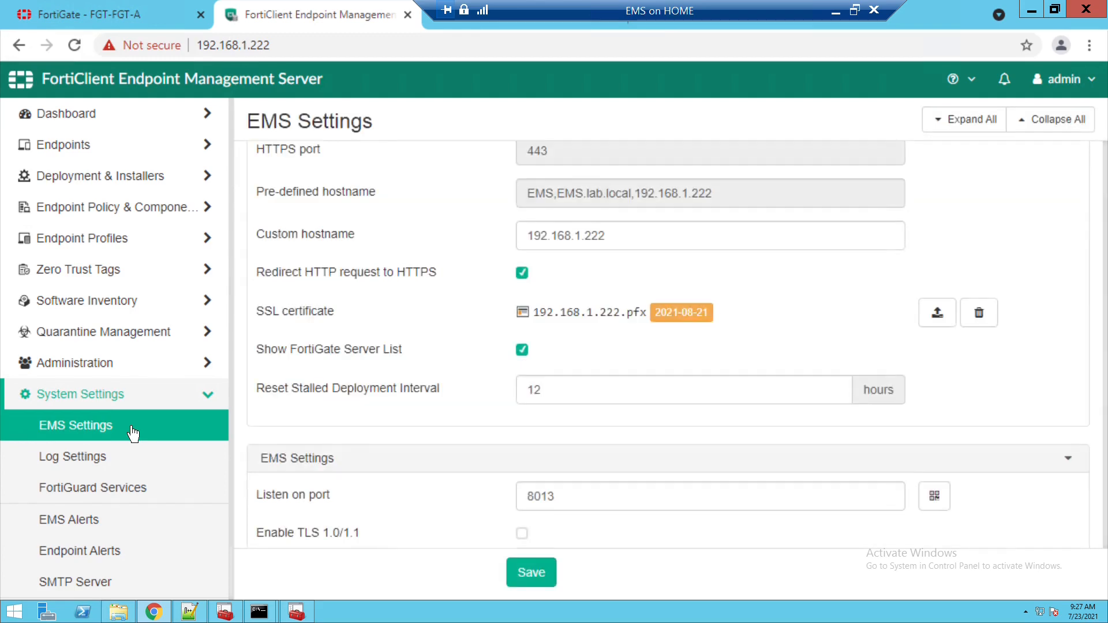
- Extend the FortiGate session and open System > Certificates
click(111, 23)
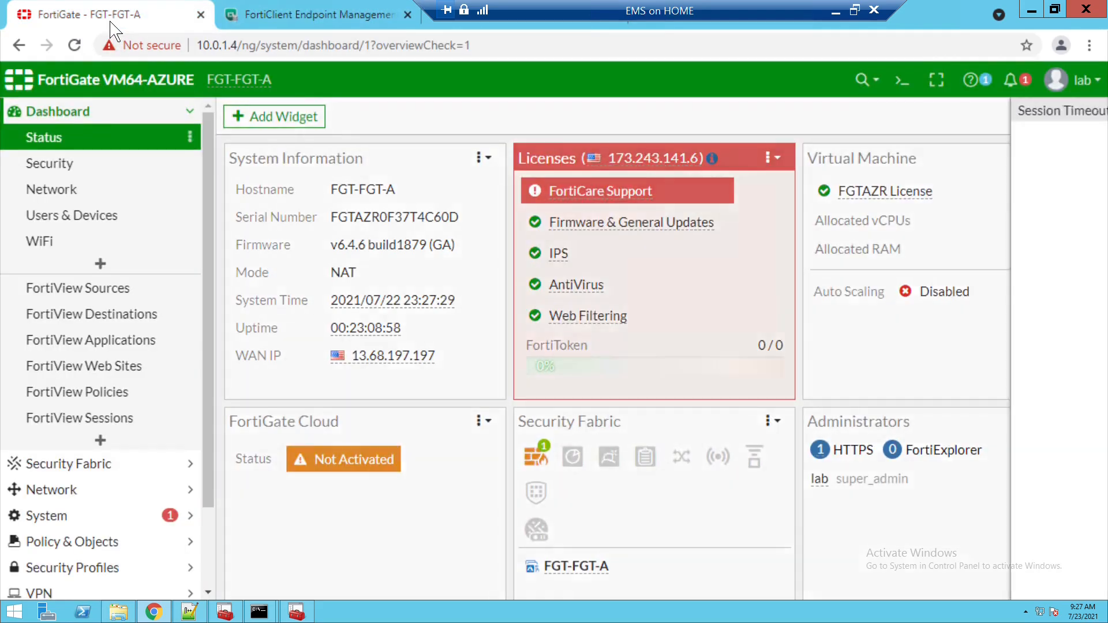
click(715, 273)
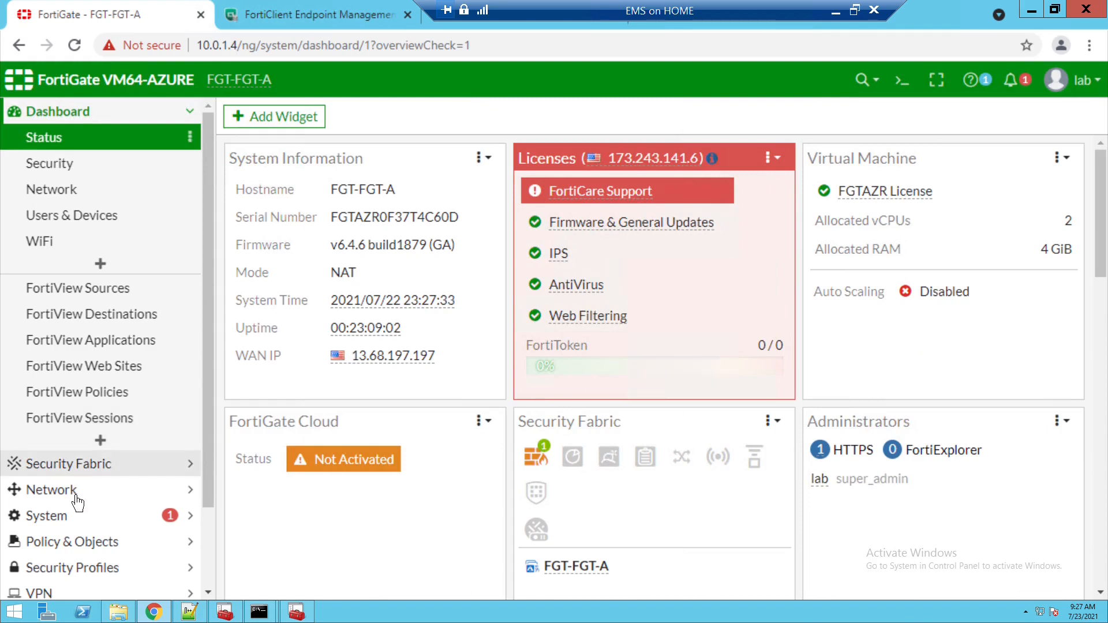
click(74, 520)
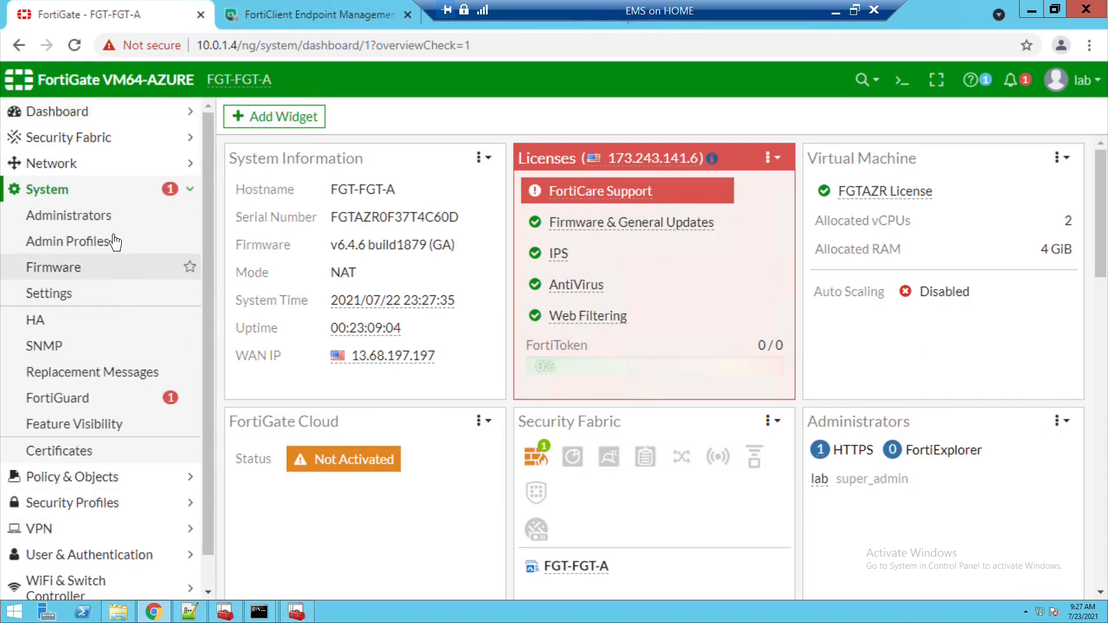
click(91, 460)
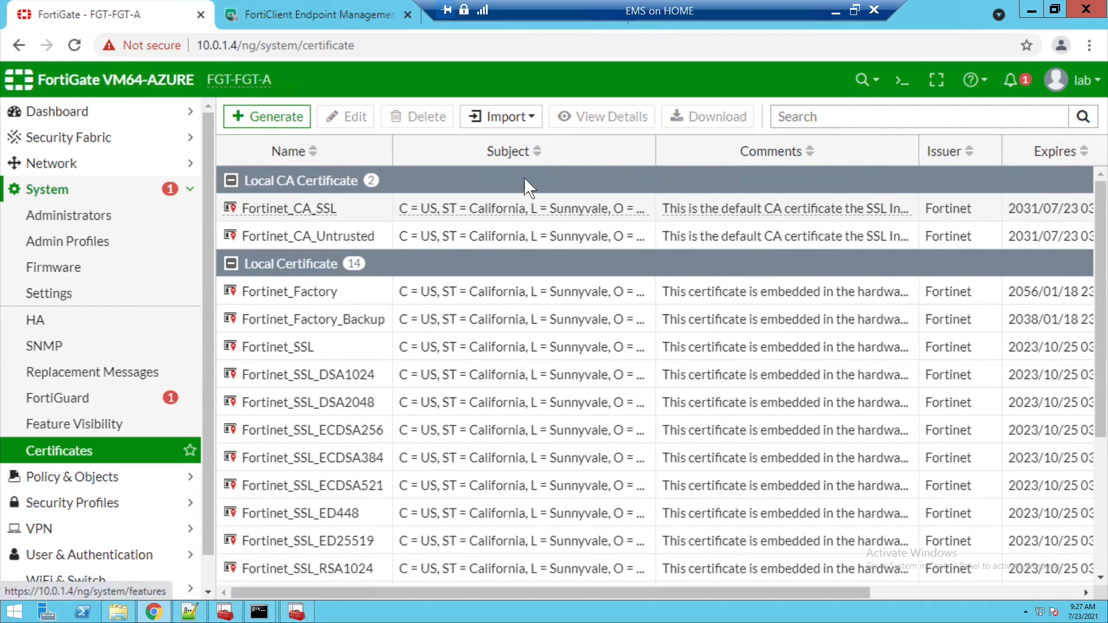
- Import labca-root.pem as a CA certificate using the File upload type
click(528, 122)
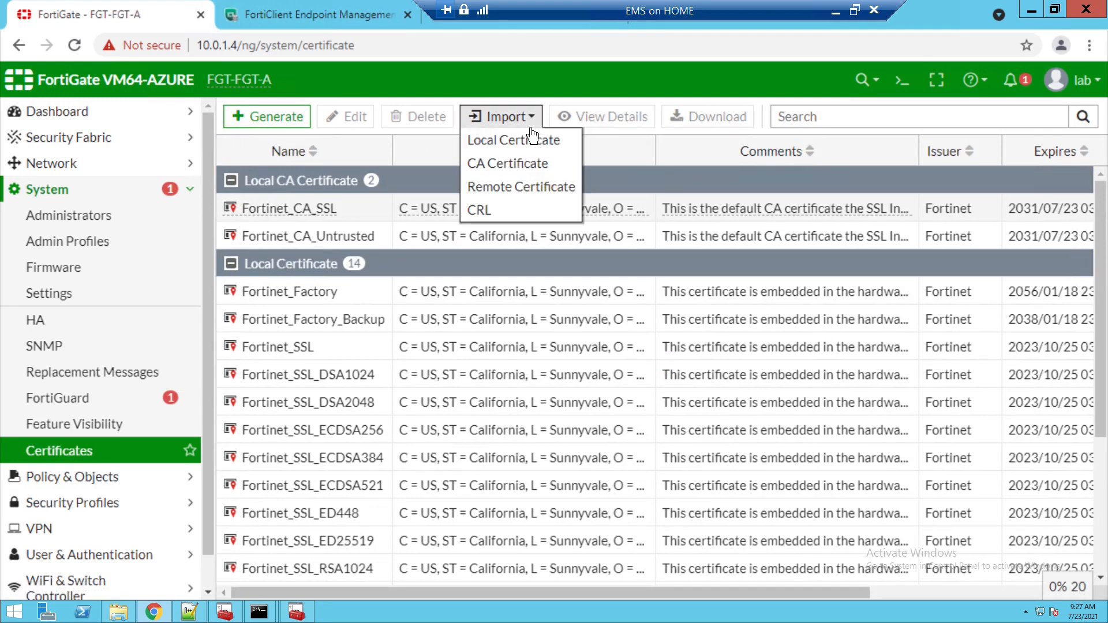
click(525, 164)
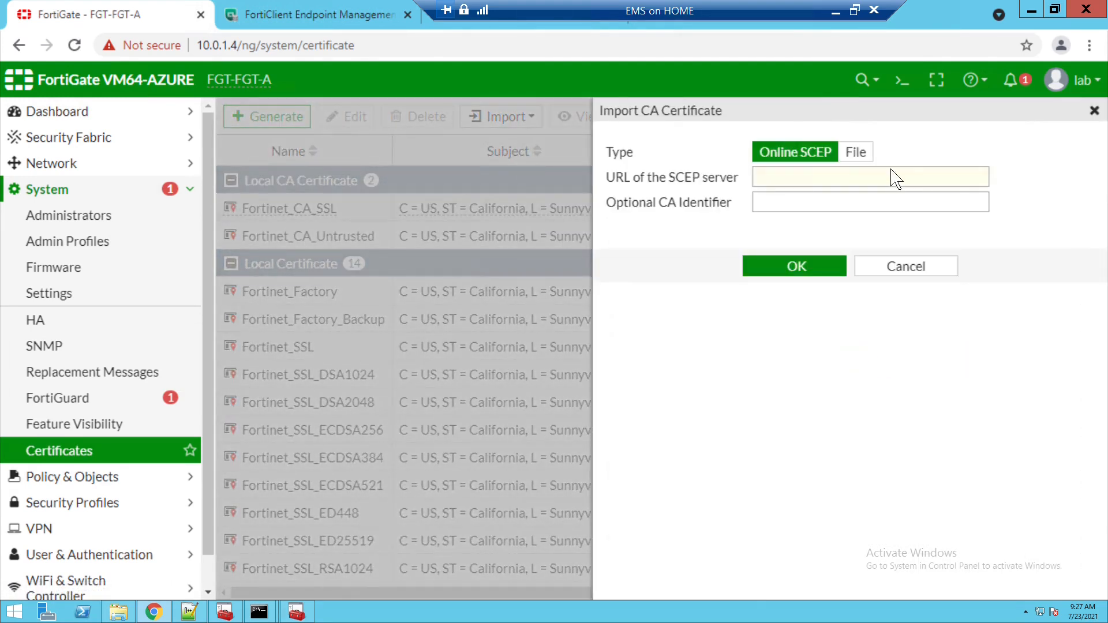
click(861, 153)
click(721, 184)
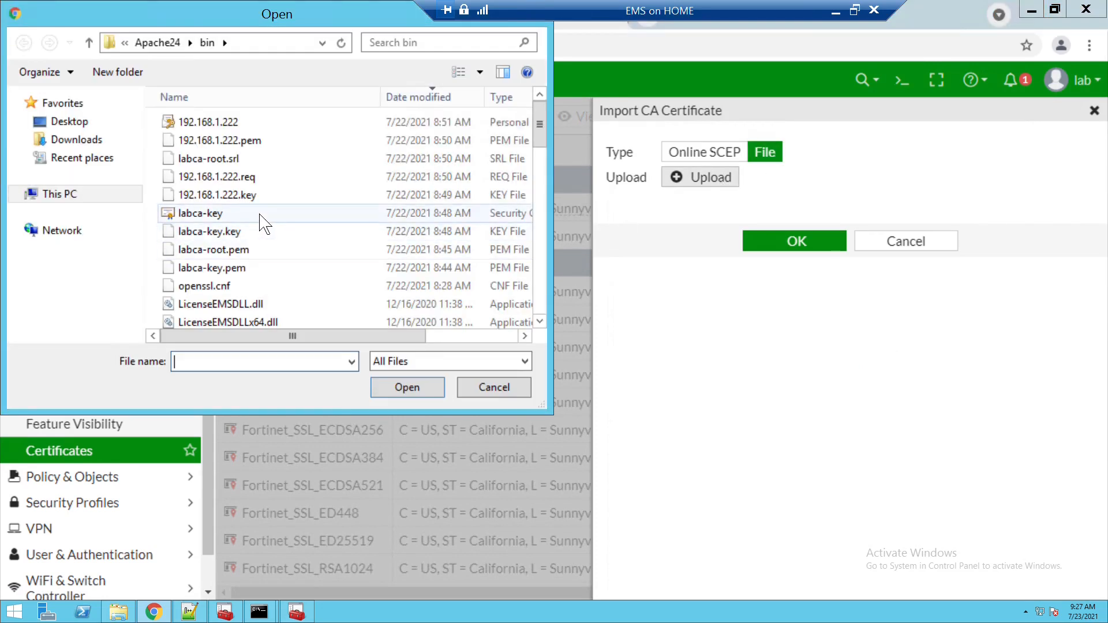
click(255, 251)
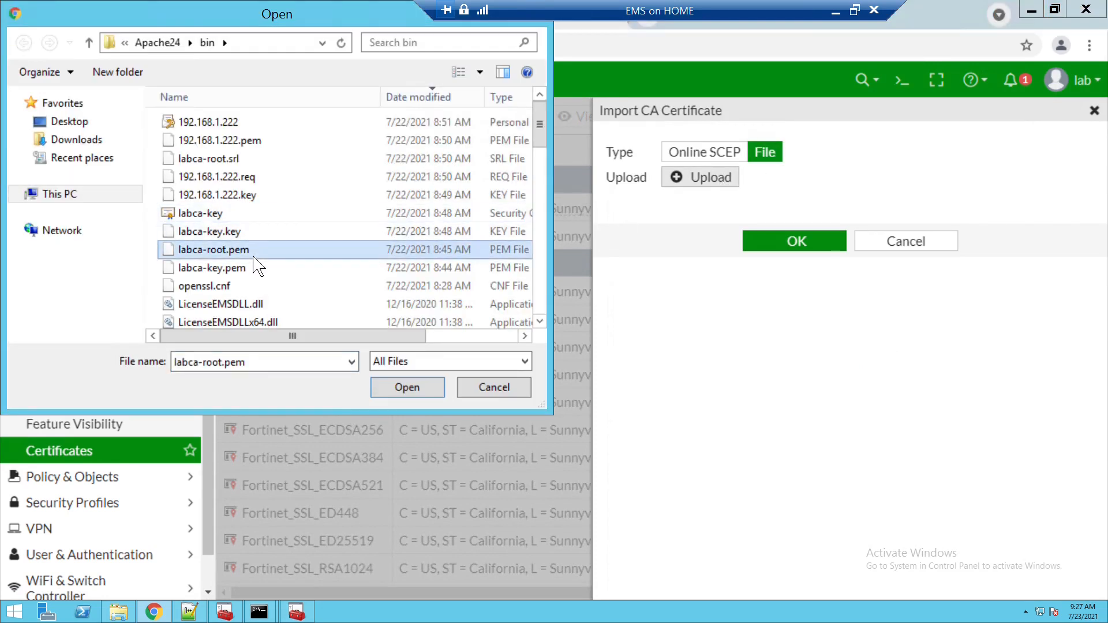
click(407, 388)
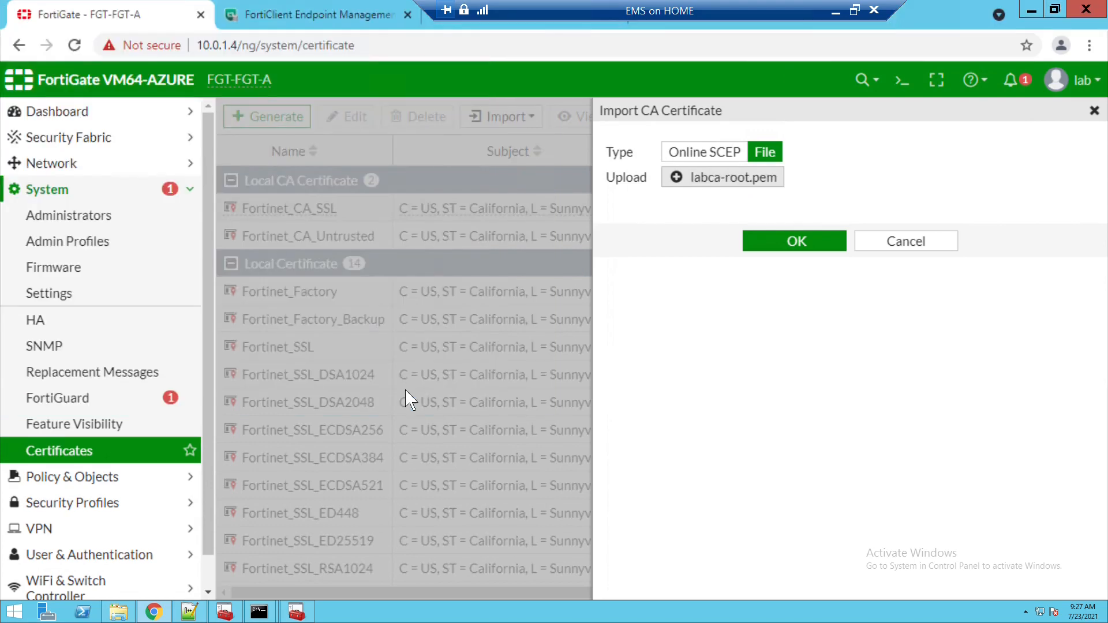
click(813, 253)
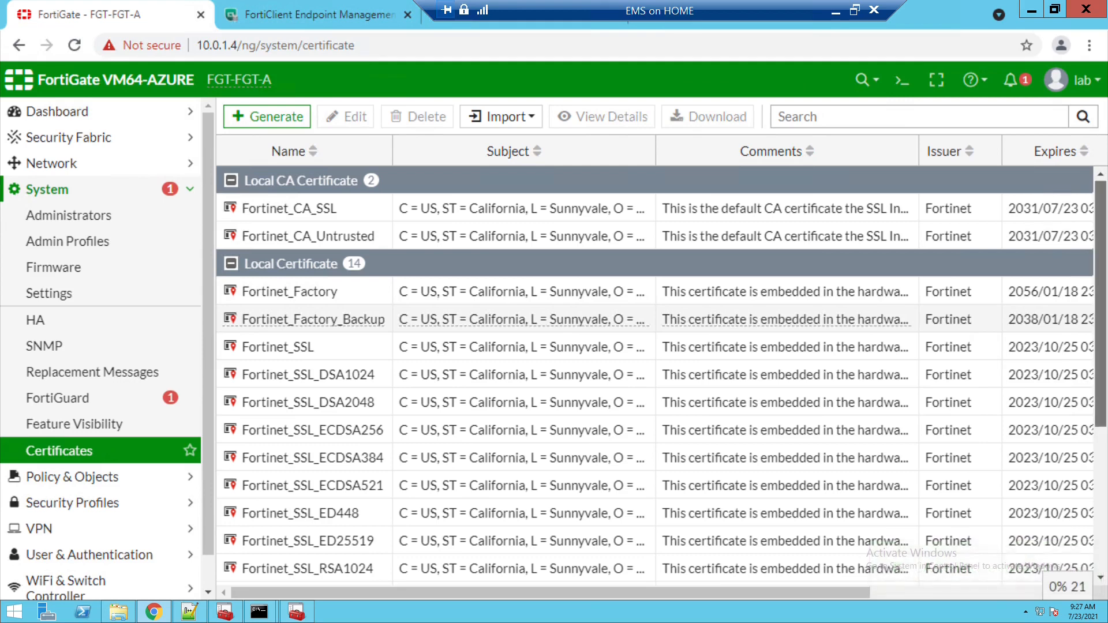
scroll(812, 256, down, 3)
scroll(660, 378, down, 3)
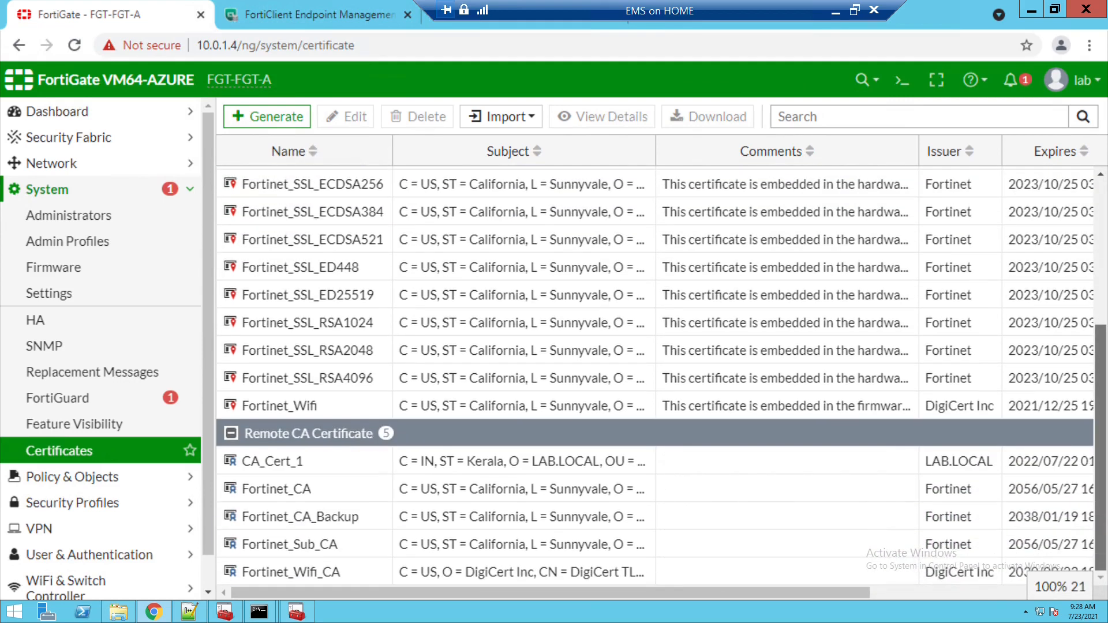
click(355, 468)
double_click(356, 474)
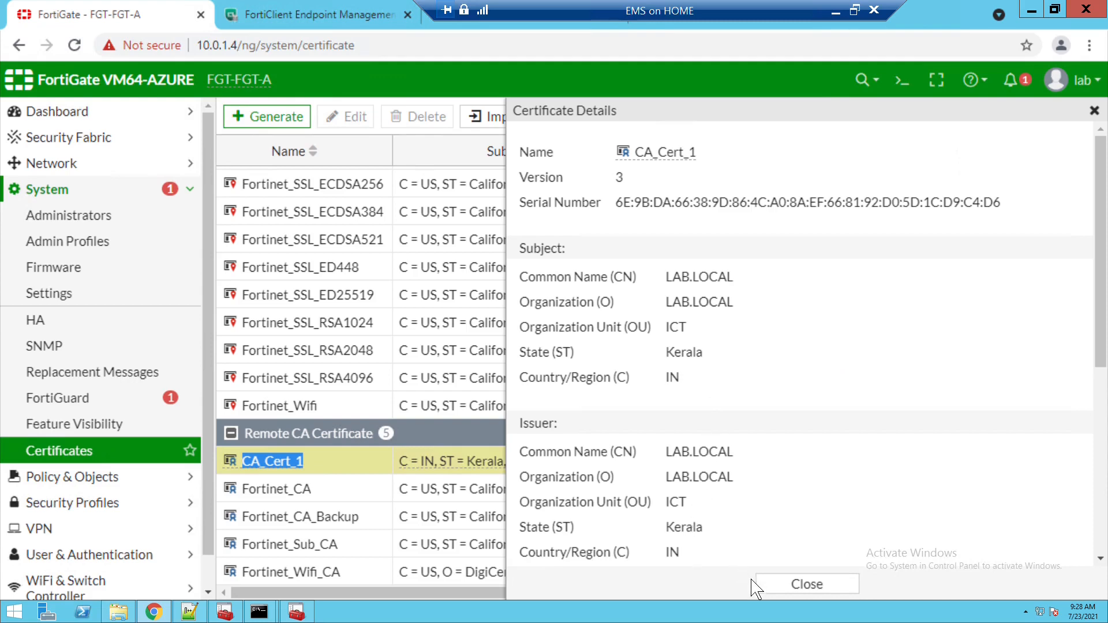
click(785, 599)
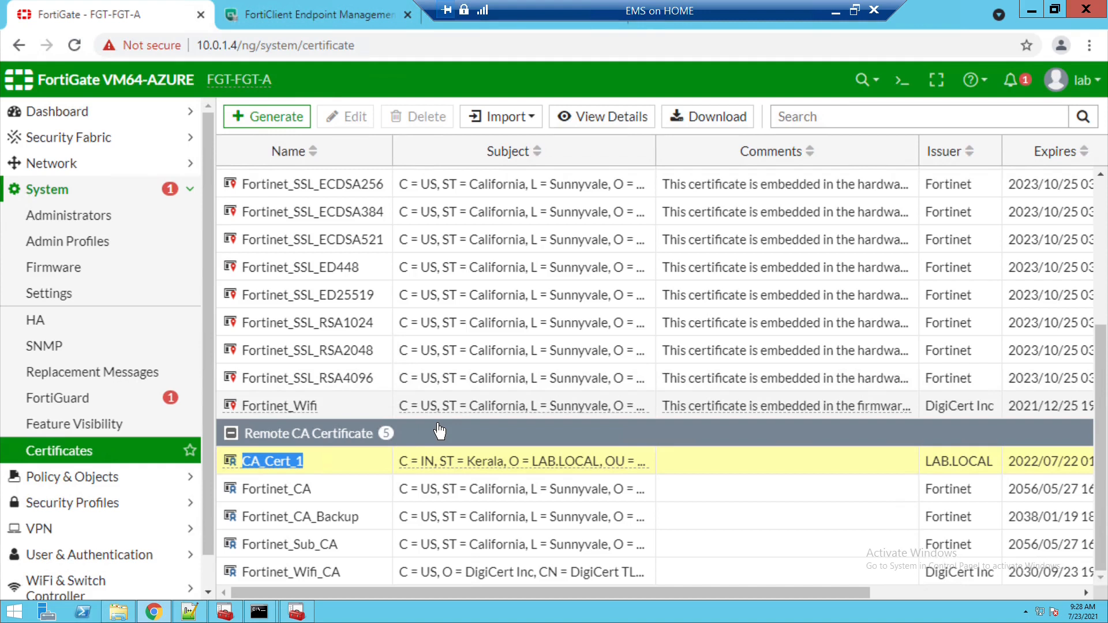
mouse_move(190, 611)
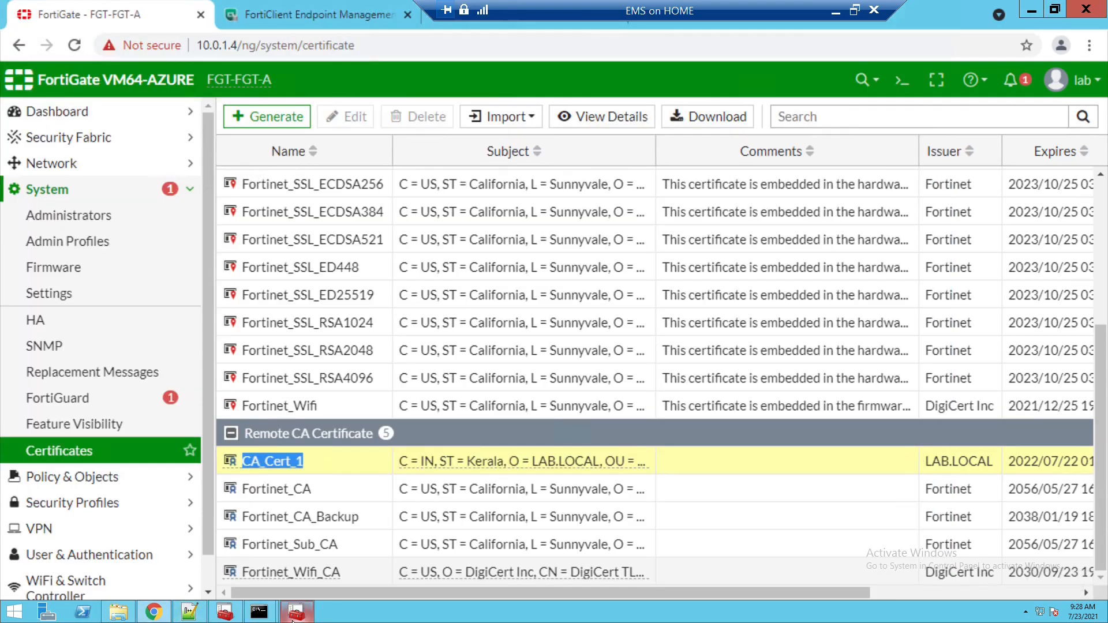
click(294, 615)
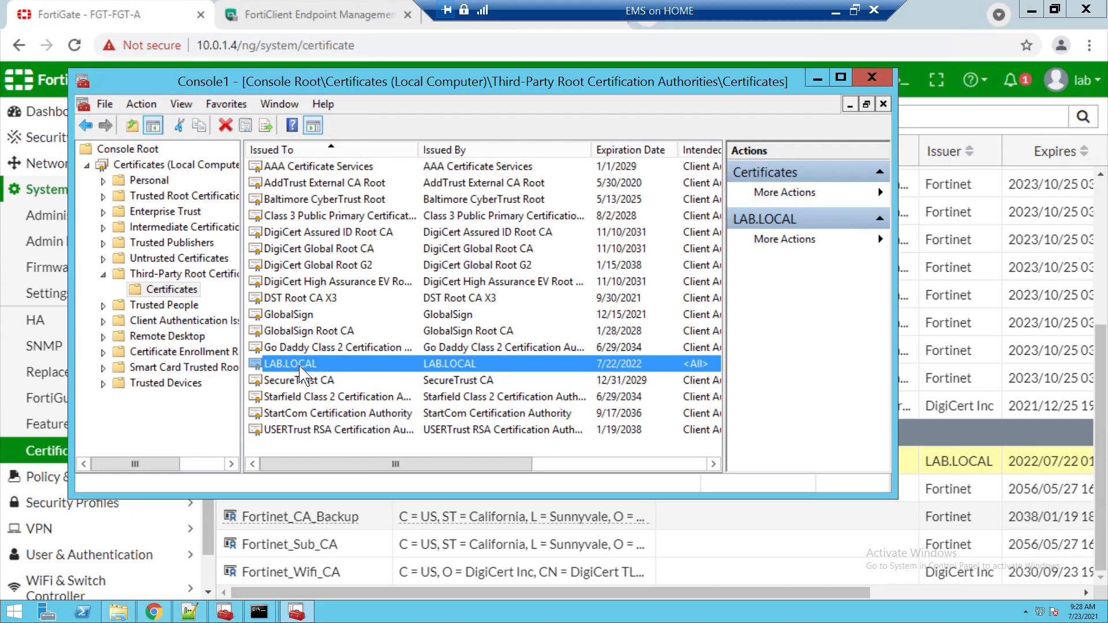
click(818, 79)
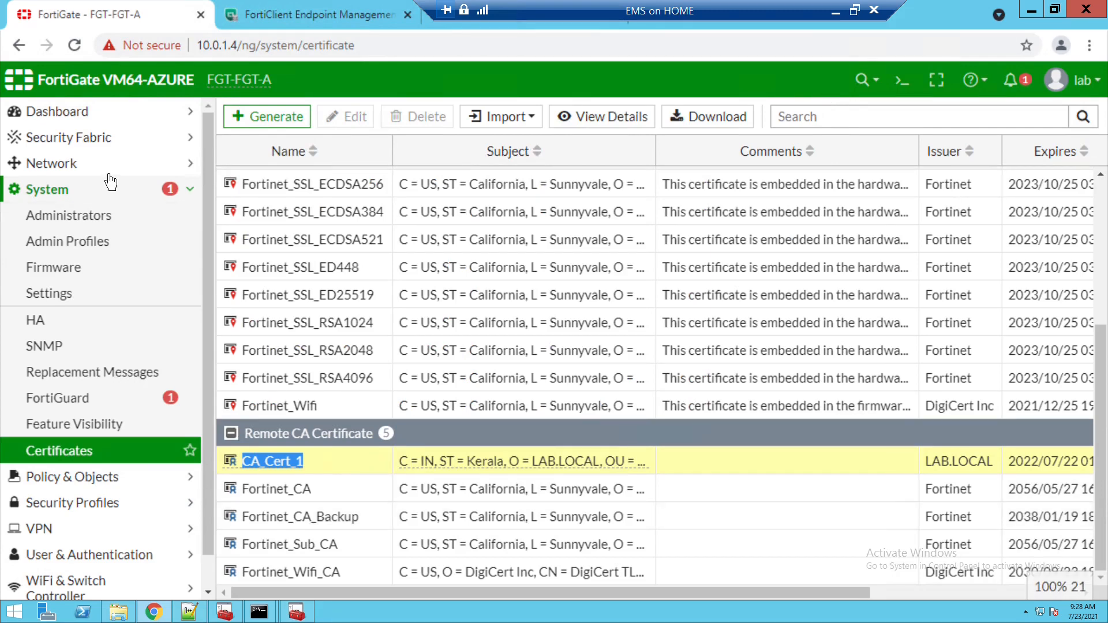
- Start a new FortiClient EMS connector under Security Fabric > Fabric Connectors
click(111, 149)
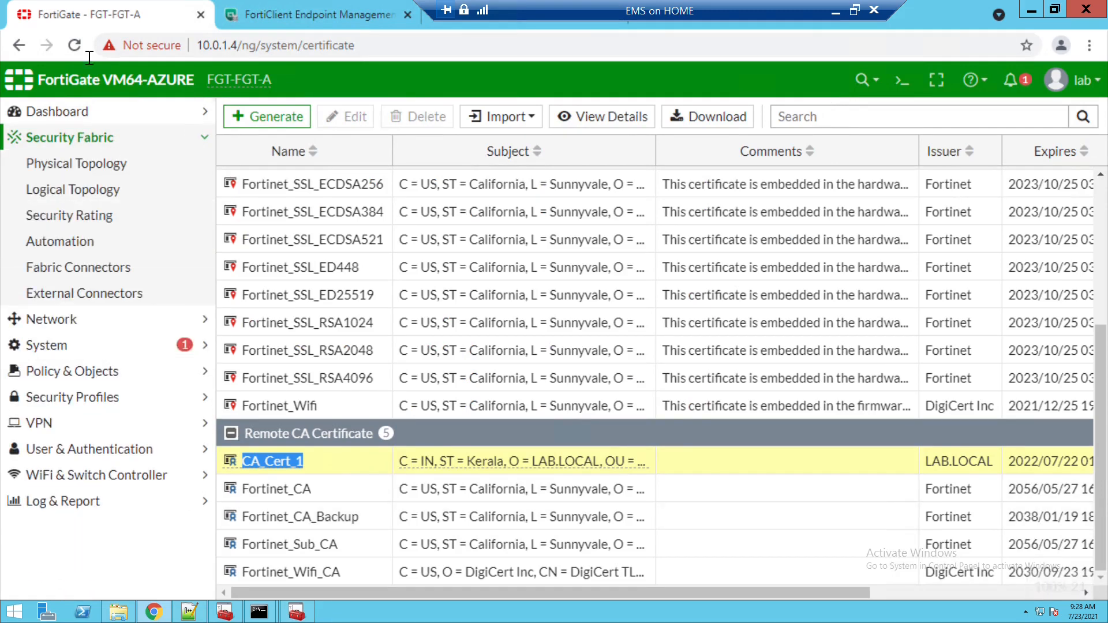
click(110, 276)
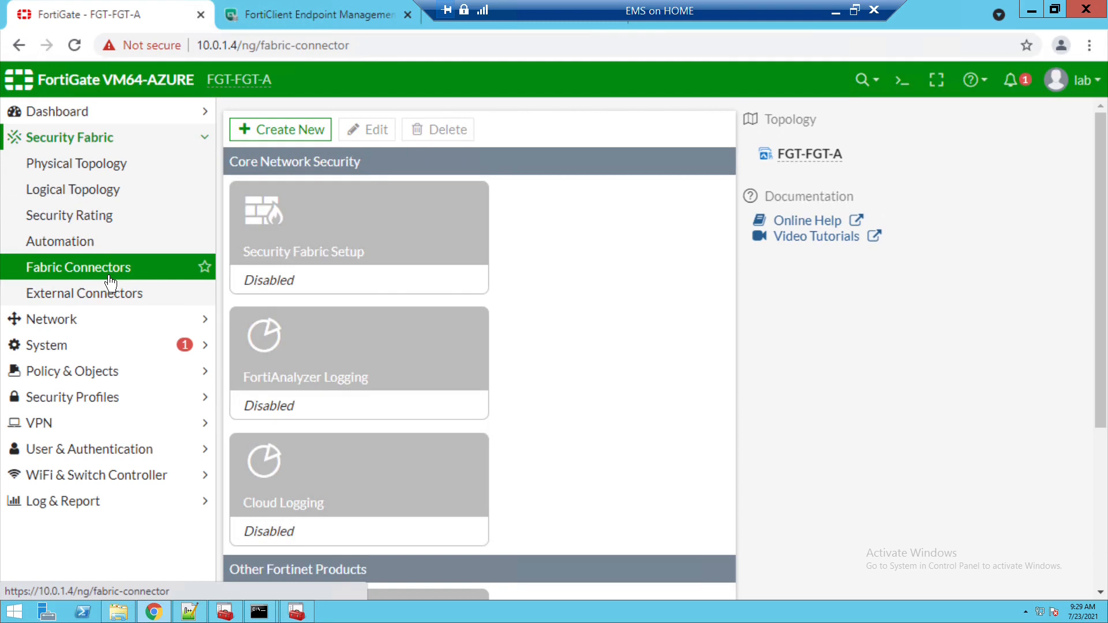
click(309, 136)
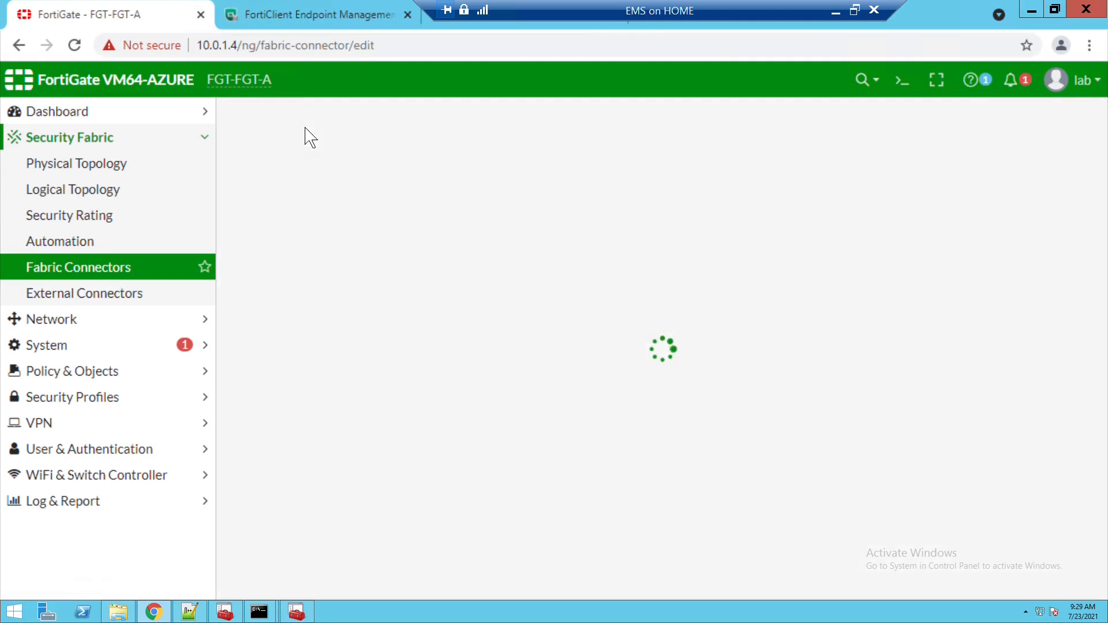
click(295, 218)
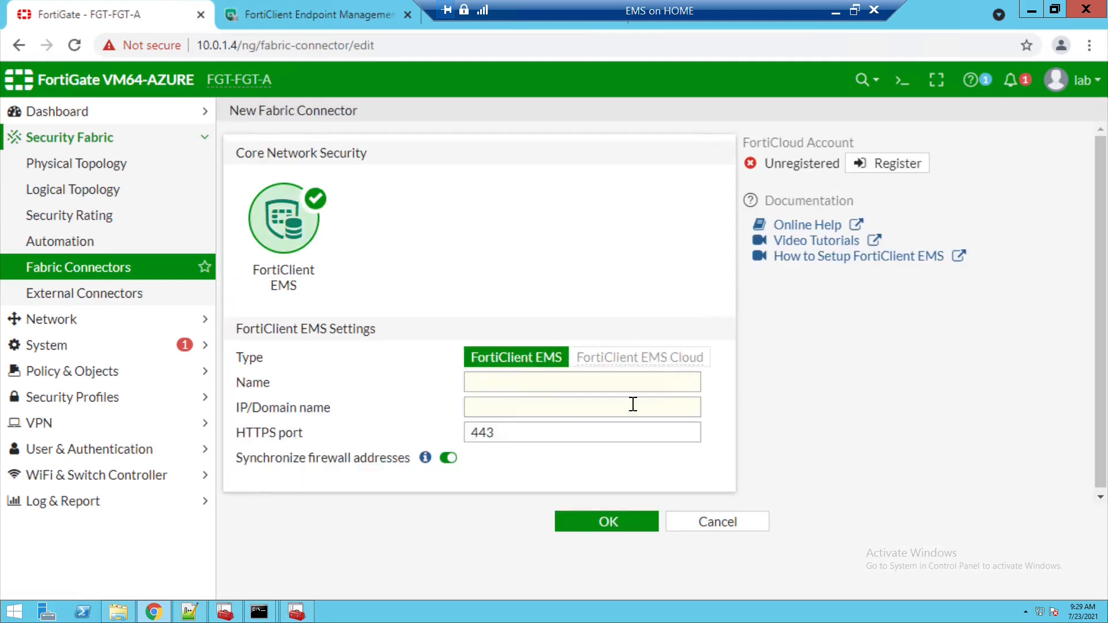
- Name the connector 192.168.1.222.lab.local, set address 192.168.1.222, and save it
click(517, 387)
text(19)
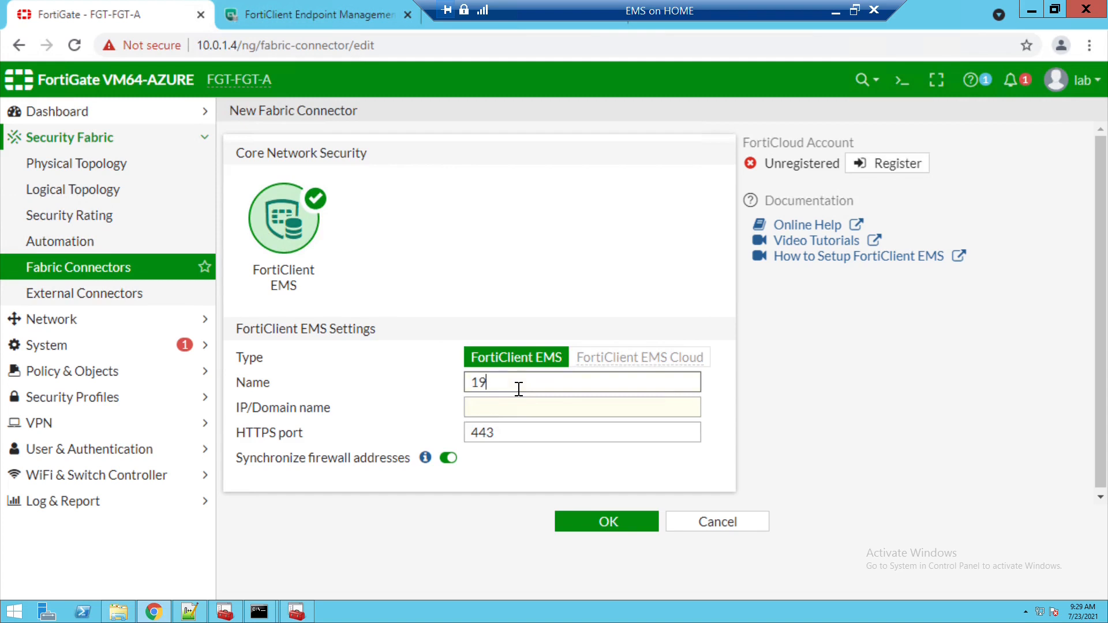
text(2.1)
key(BackSpace)
key(BackSpace)
key(BackSpace)
key(BackSpace)
key(BackSpace)
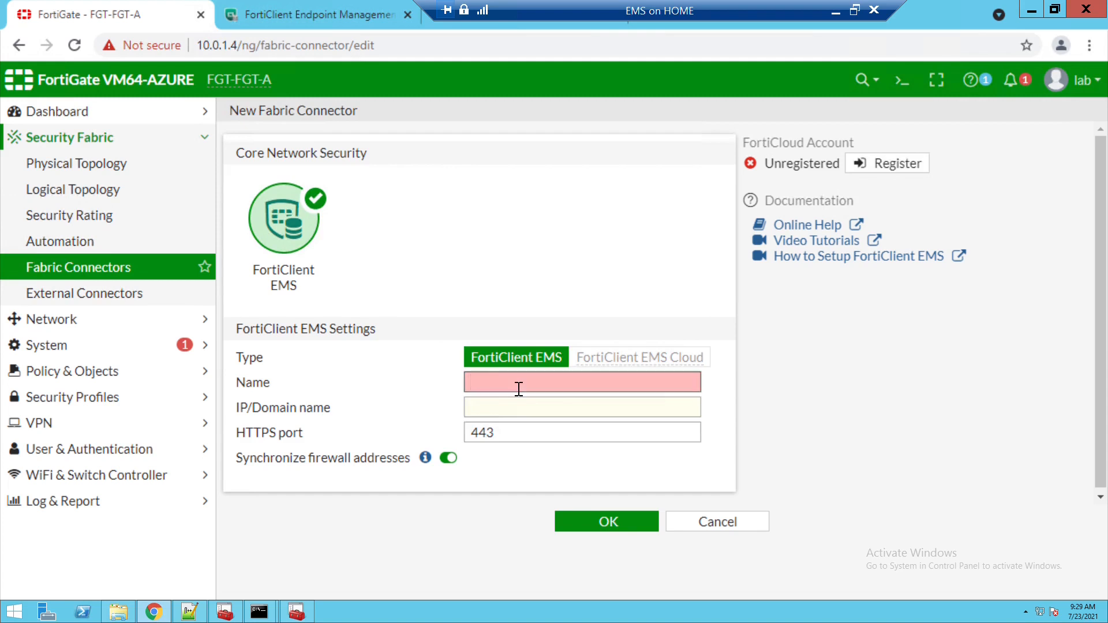
text(192.168)
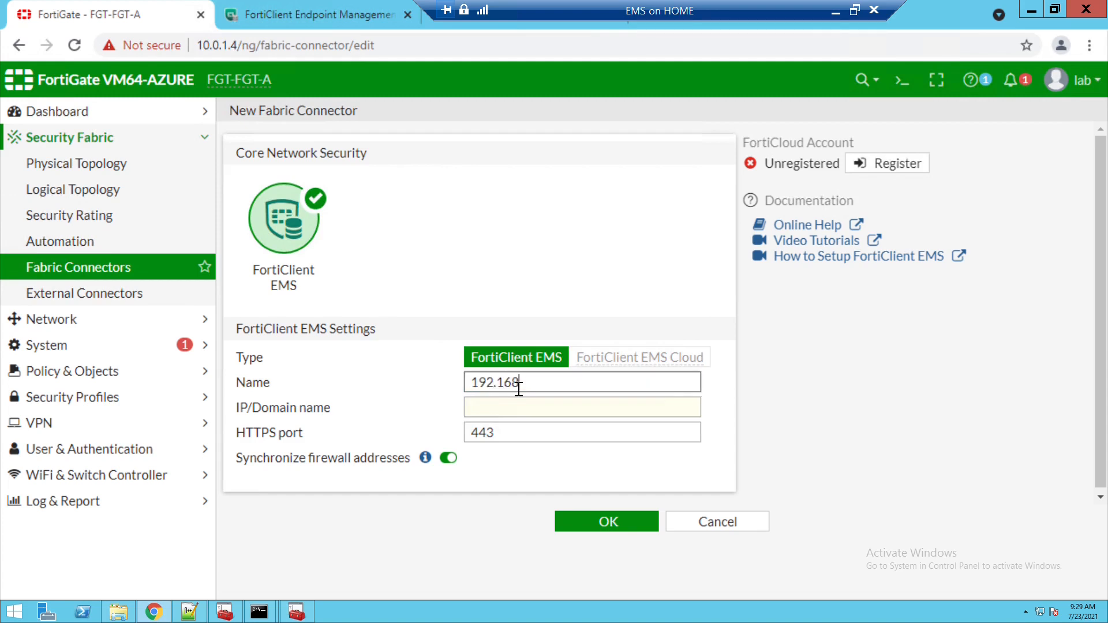
text(.1.222.lab.local)
drag(555, 390, 481, 390)
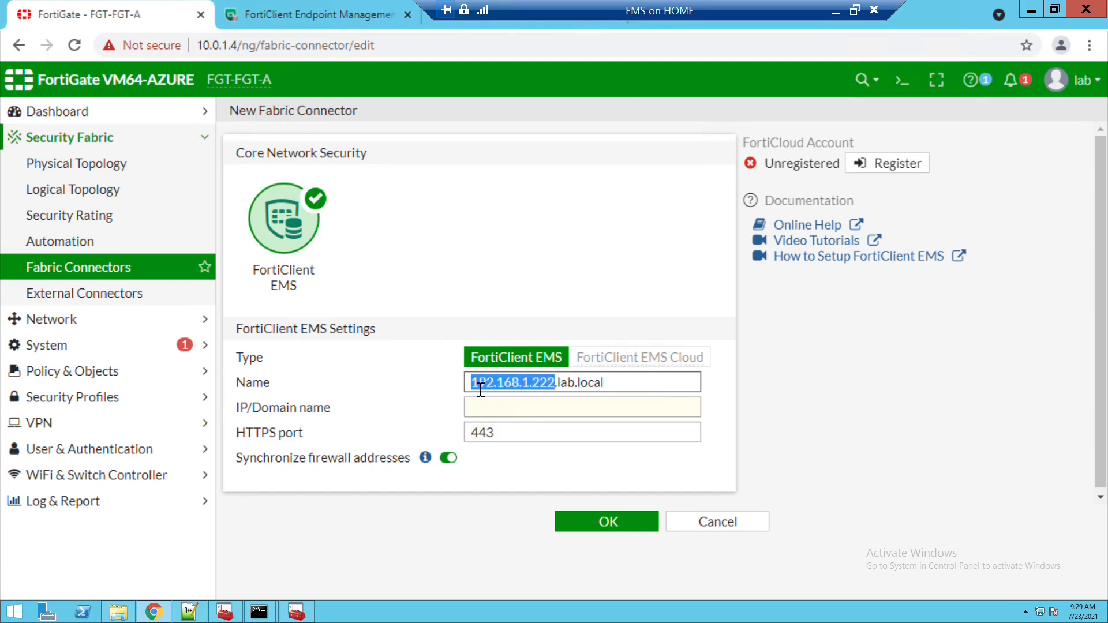
click(497, 416)
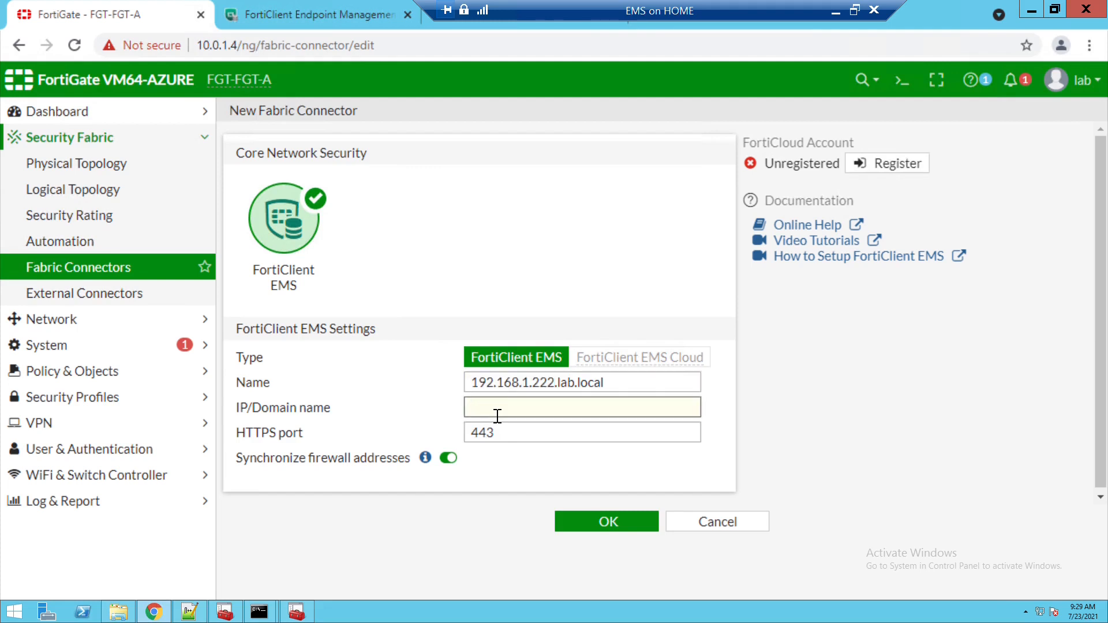
text(192.168.1.222)
click(247, 52)
click(254, 47)
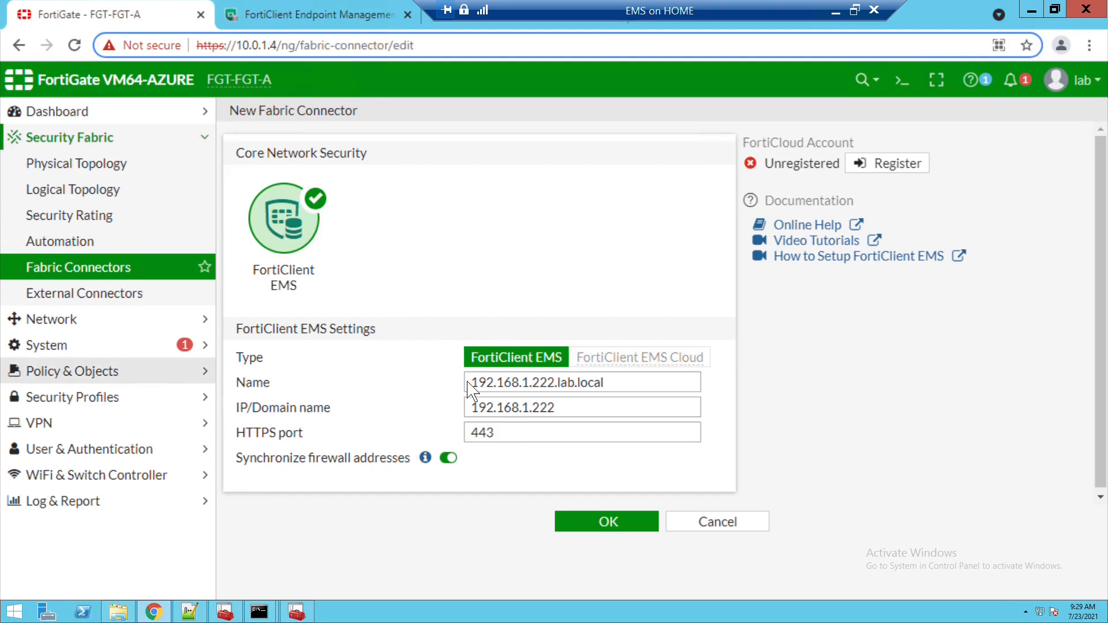
click(608, 526)
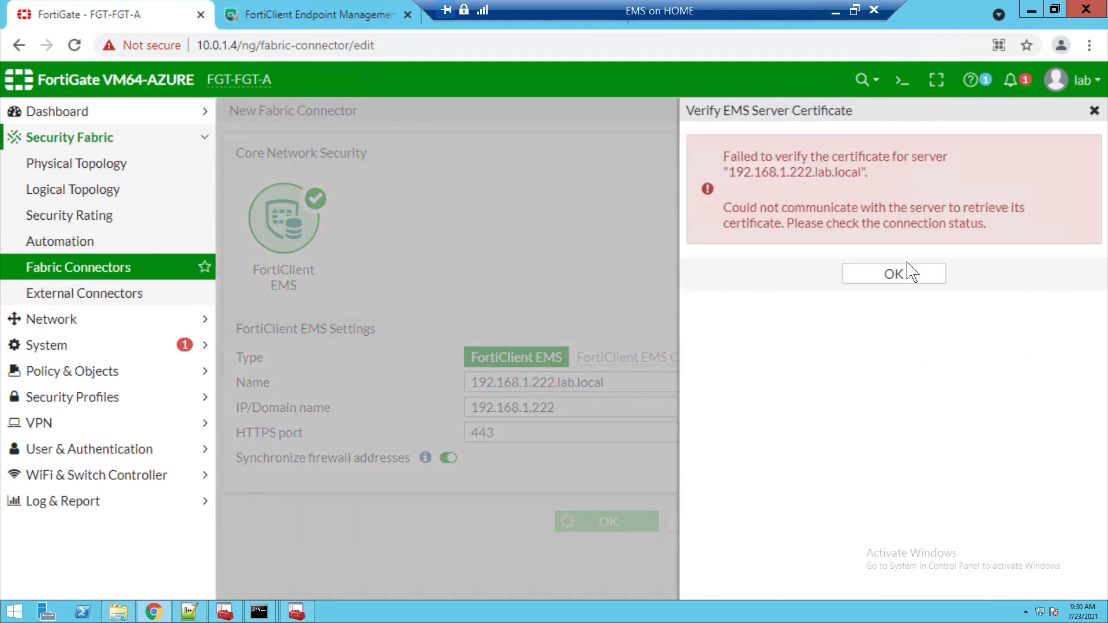
- Dismiss the certificate error and find the 192.168.1.222.lab.local EMS connector card in the Fabric Connectors list
click(908, 271)
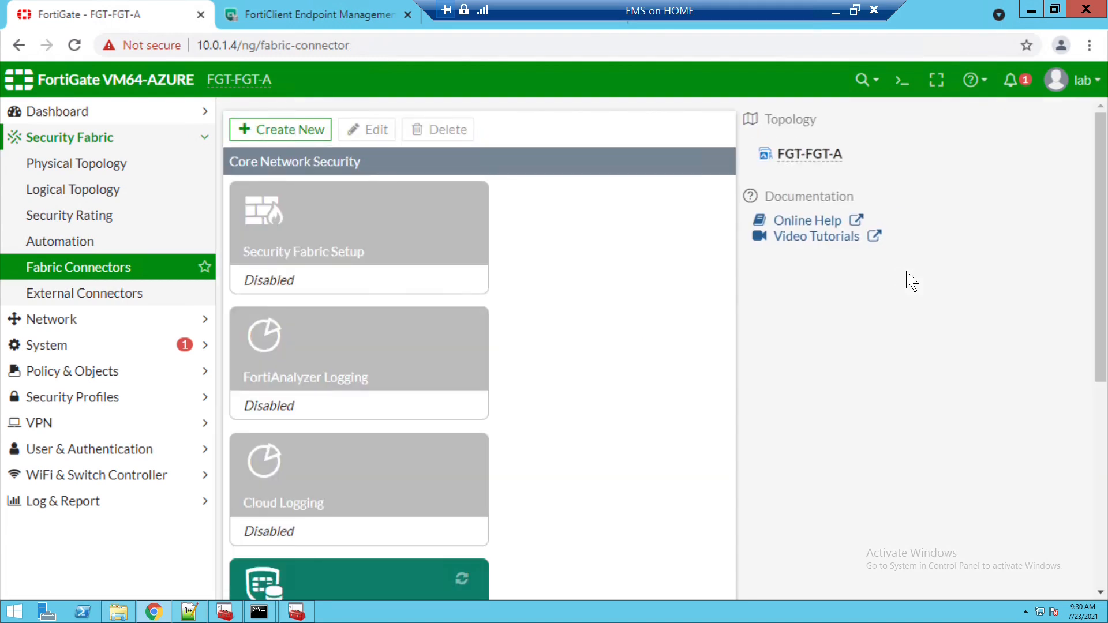
scroll(479, 346, down, 3)
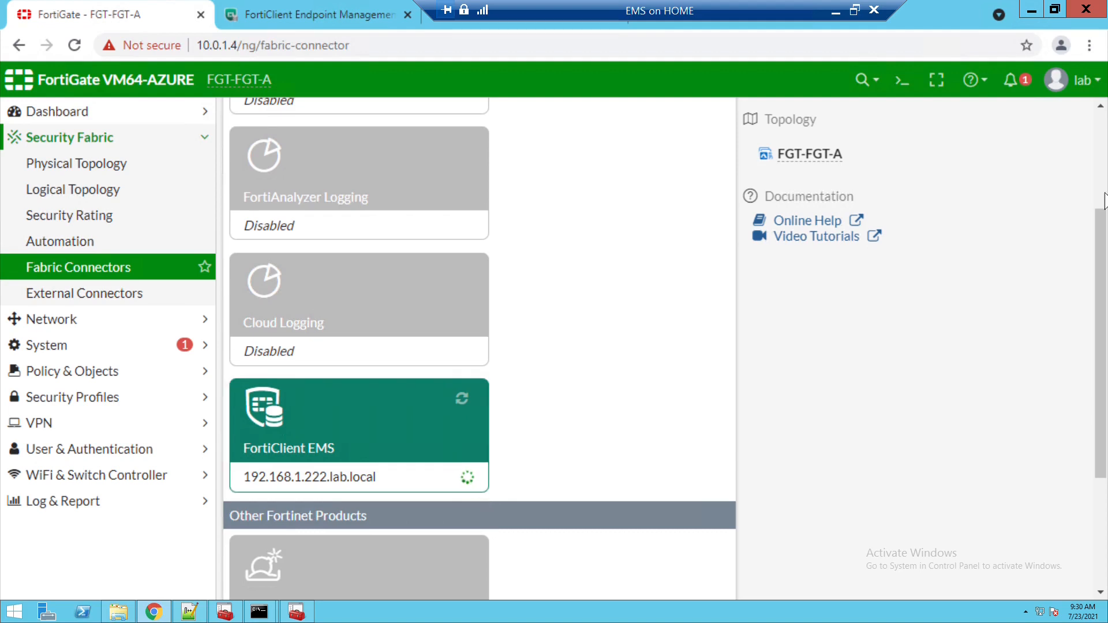
scroll(1101, 137, up, 5)
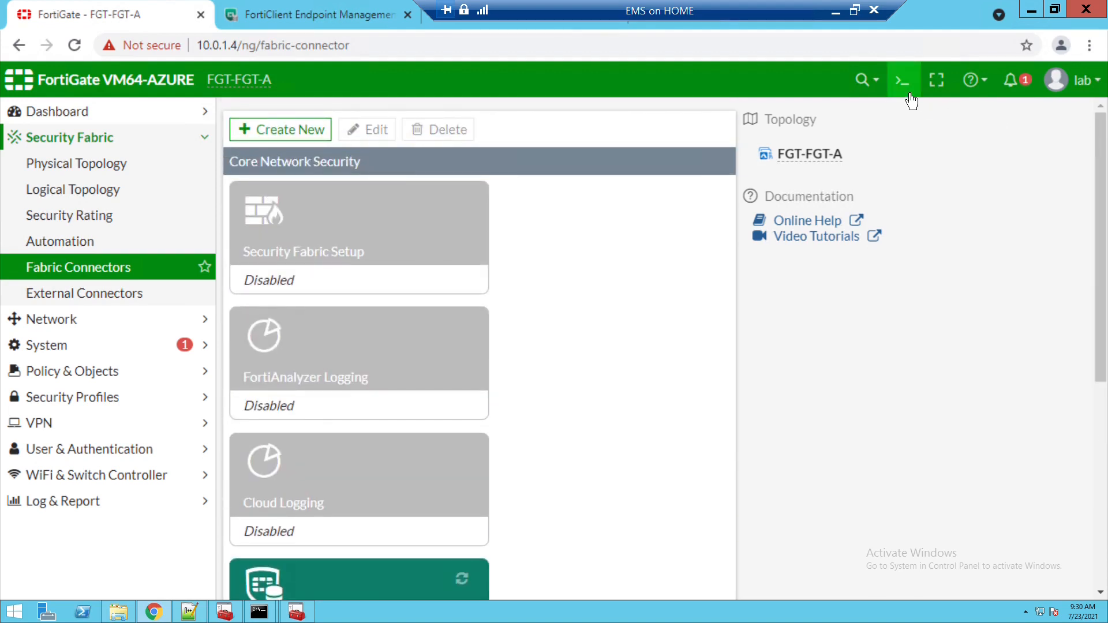
- In the CLI console, enter config endpoint-control fctems and show the current EMS settings
click(905, 80)
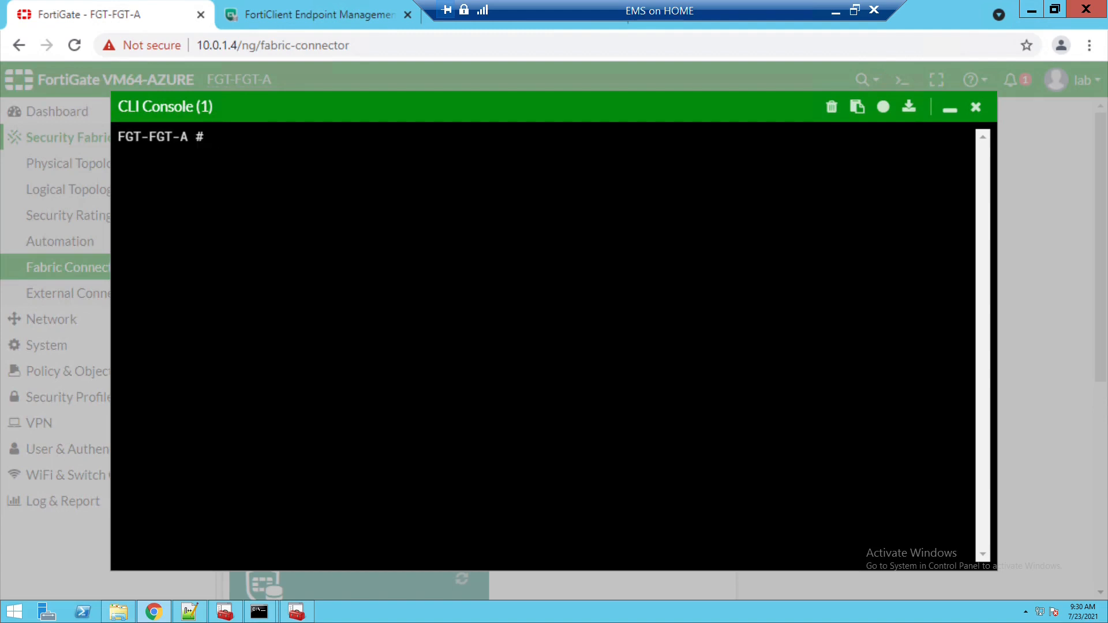
text(config endpoint-control )
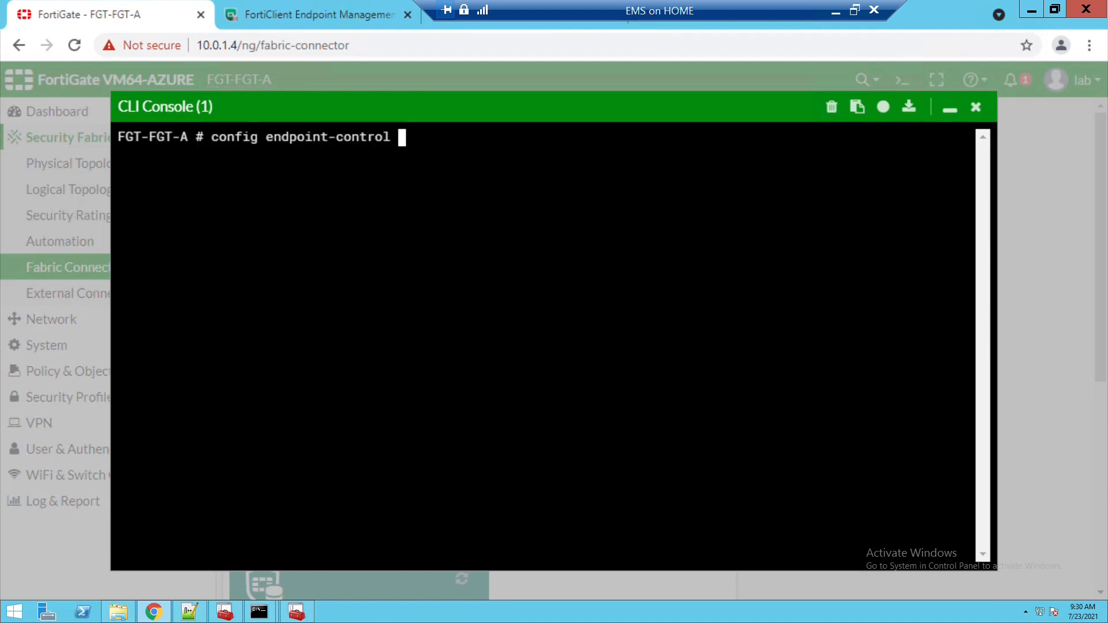
text(?)
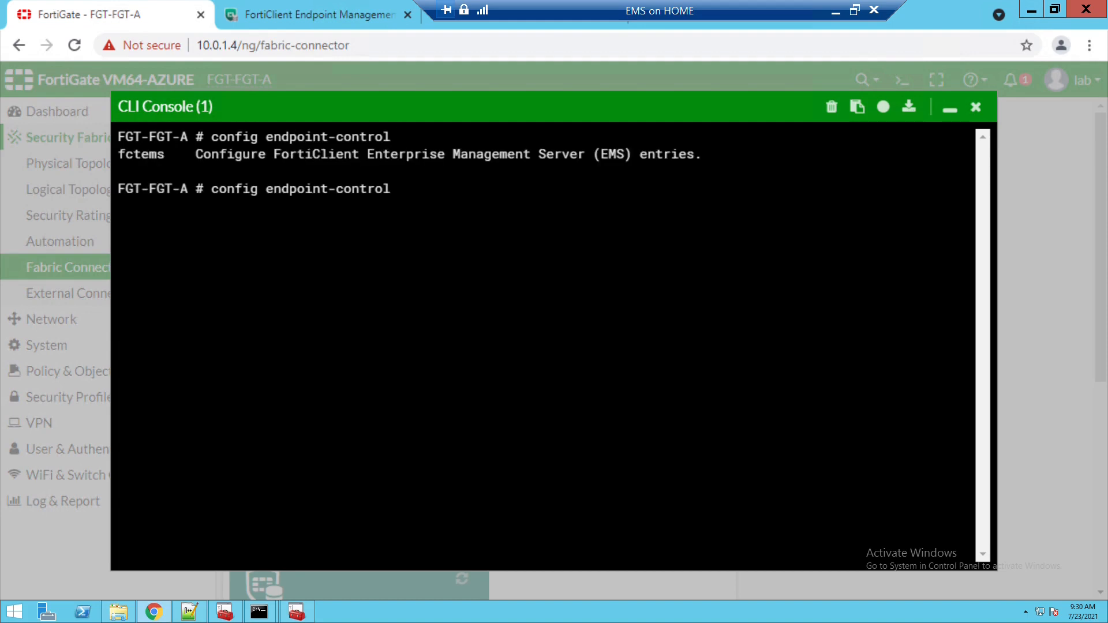
text(fctems)
key(Return)
key(Return)
key(Return)
text(show)
key(Return)
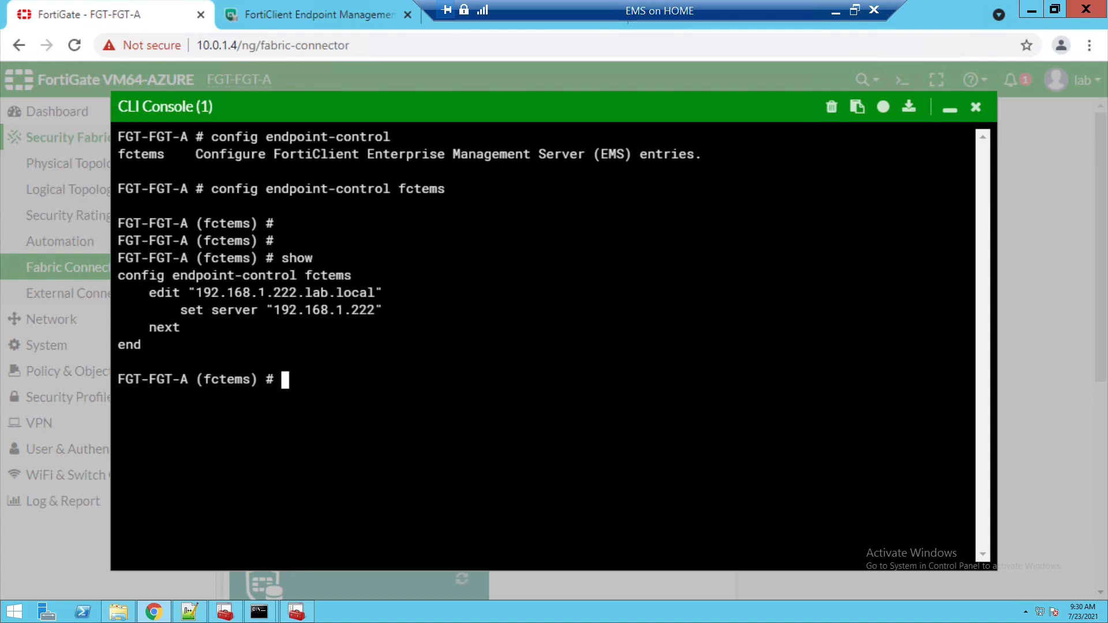
- Set source-ip 10.0.1.4 on the 192.168.1.222.lab.local entry and show the updated configuration
text(edit 192.168.1.222.lab.local)
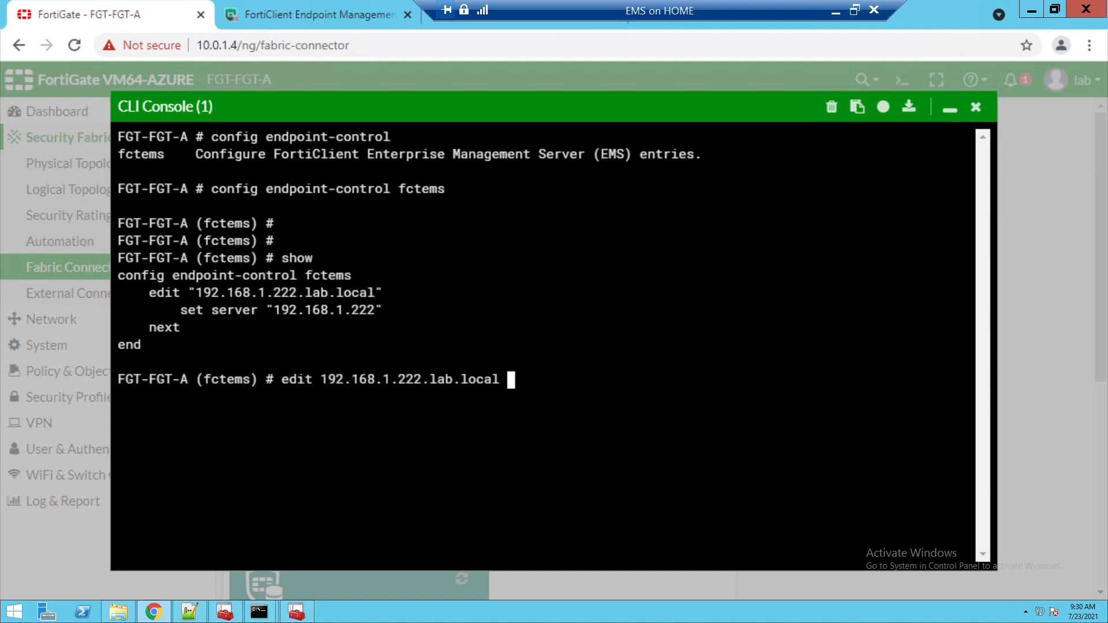
key(Return)
key(Return)
key(Return)
text(set source-ip )
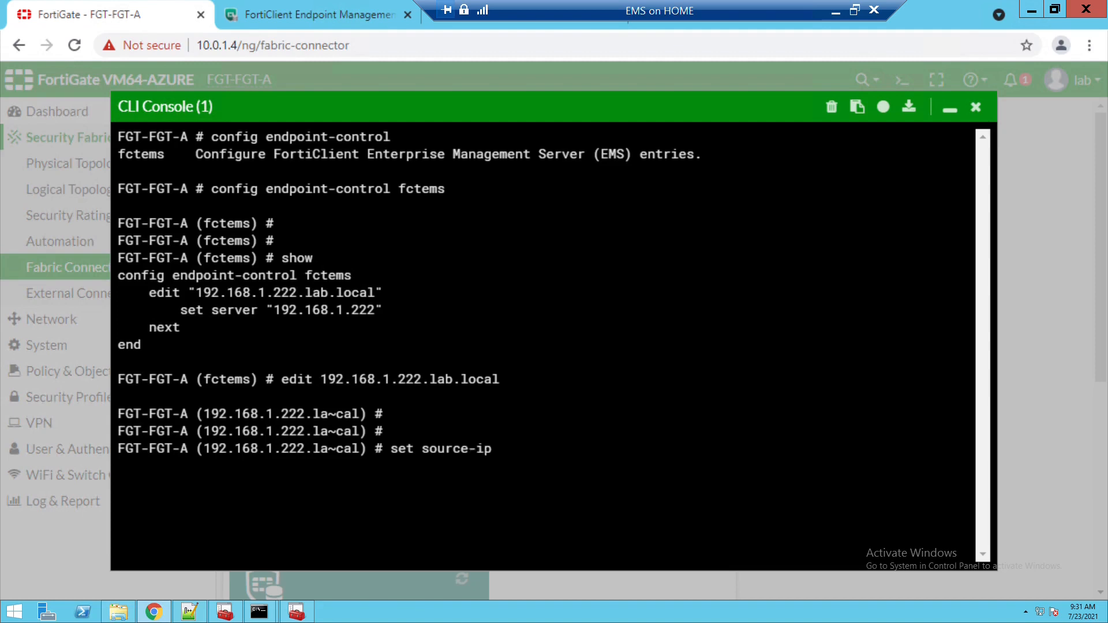
text(10.0.1.4)
key(Return)
text(show)
key(Return)
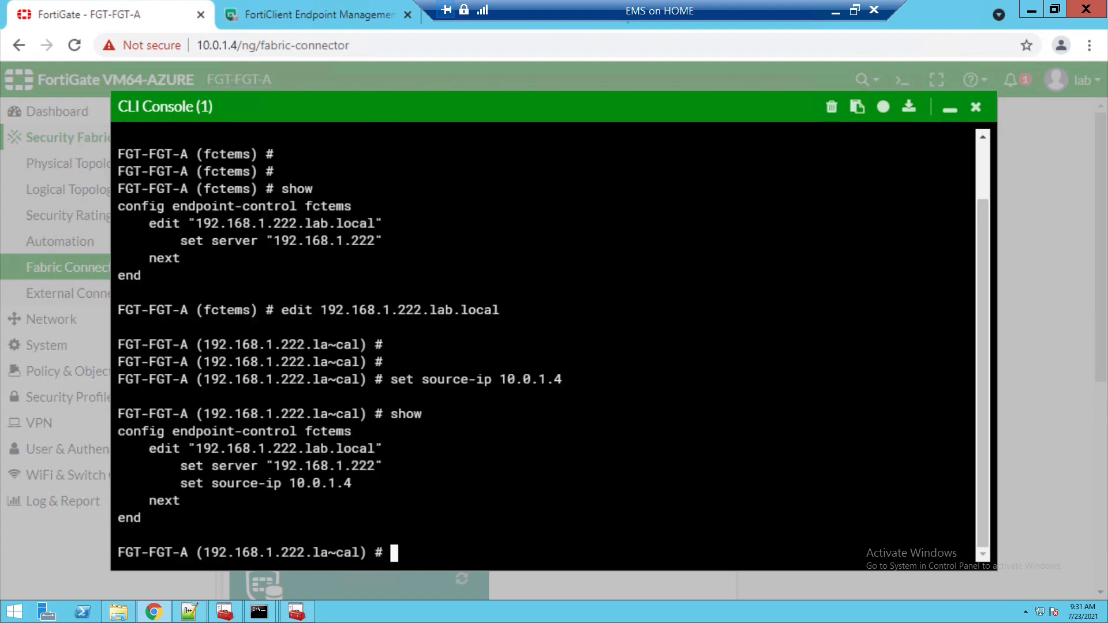
key(Return)
key(Return)
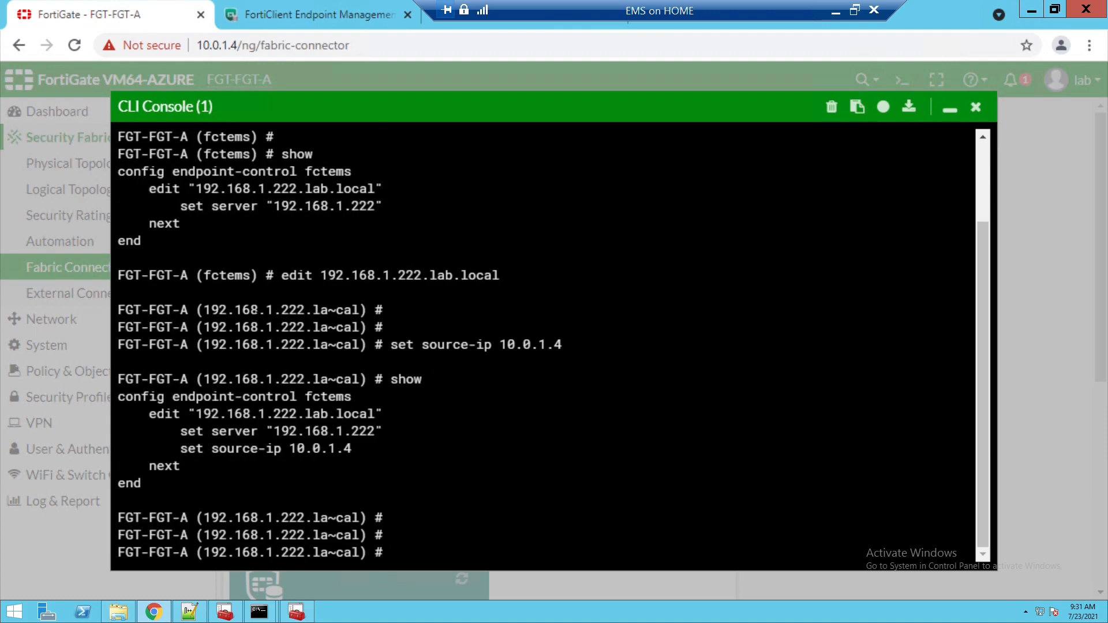
- Save the EMS configuration with end and exit the console session
text(end)
key(Return)
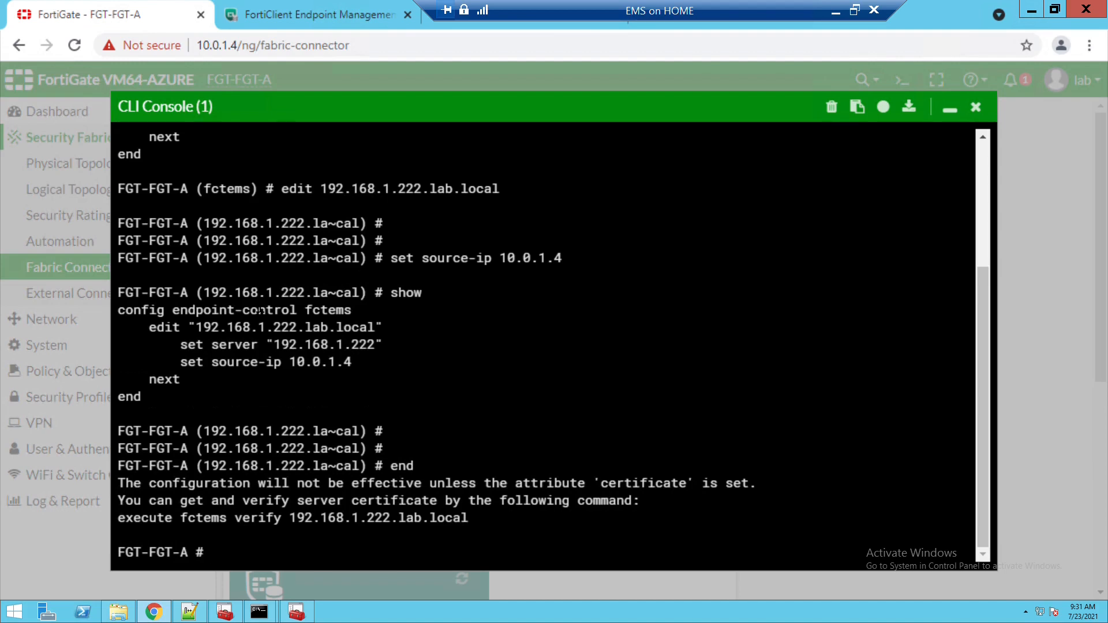
text(exit)
key(Return)
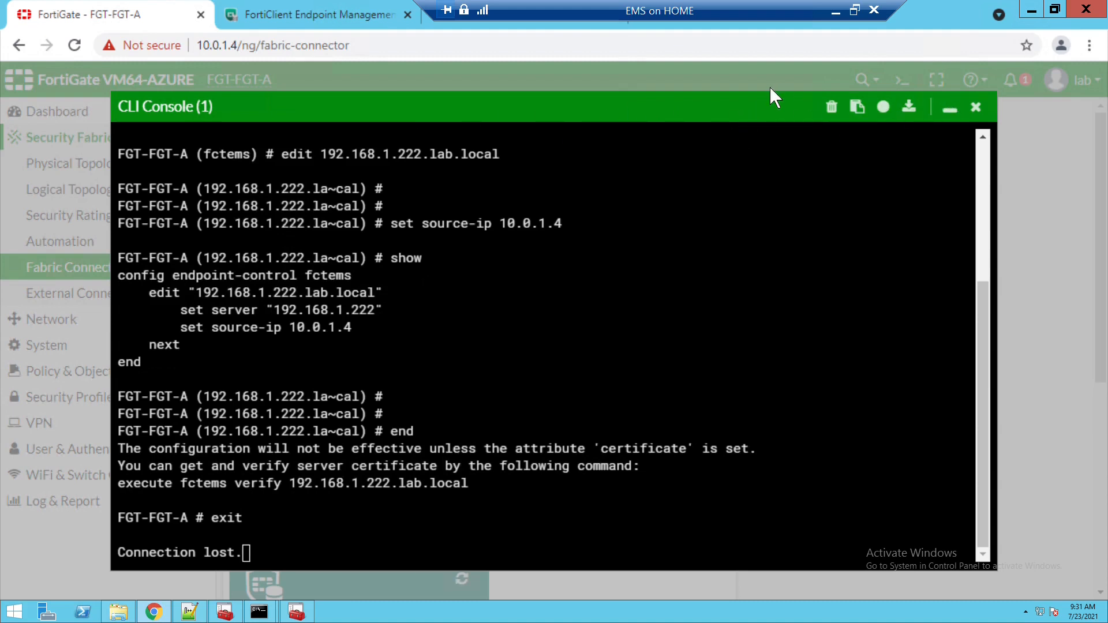
right_click(628, 114)
- Close the CLI console, maximize the browser and reload the Fabric Connectors page
click(640, 117)
click(1055, 9)
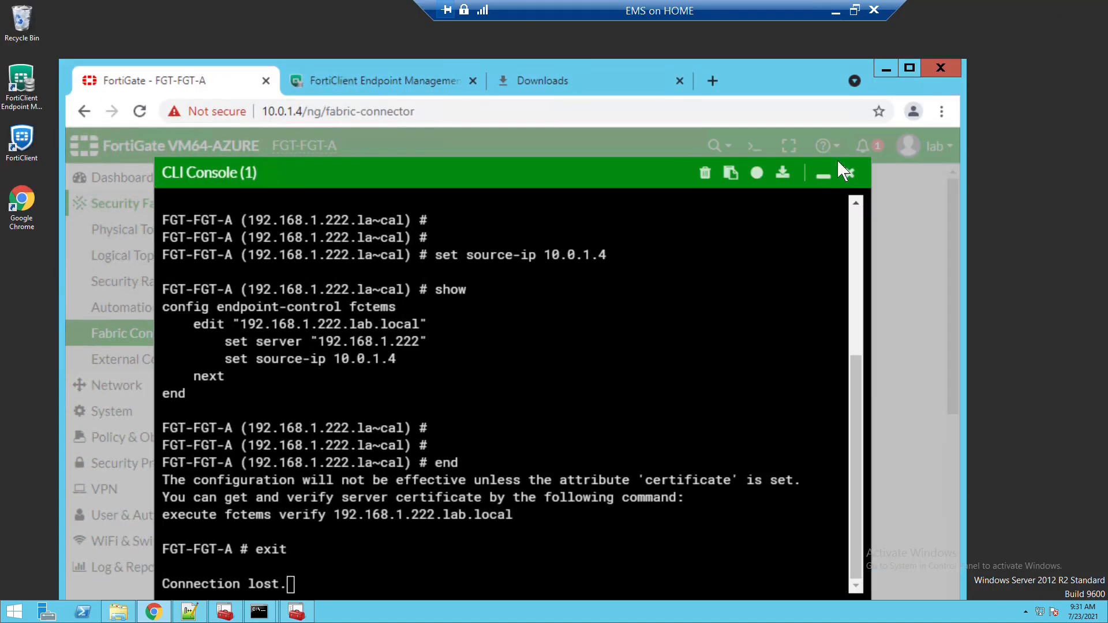
click(849, 173)
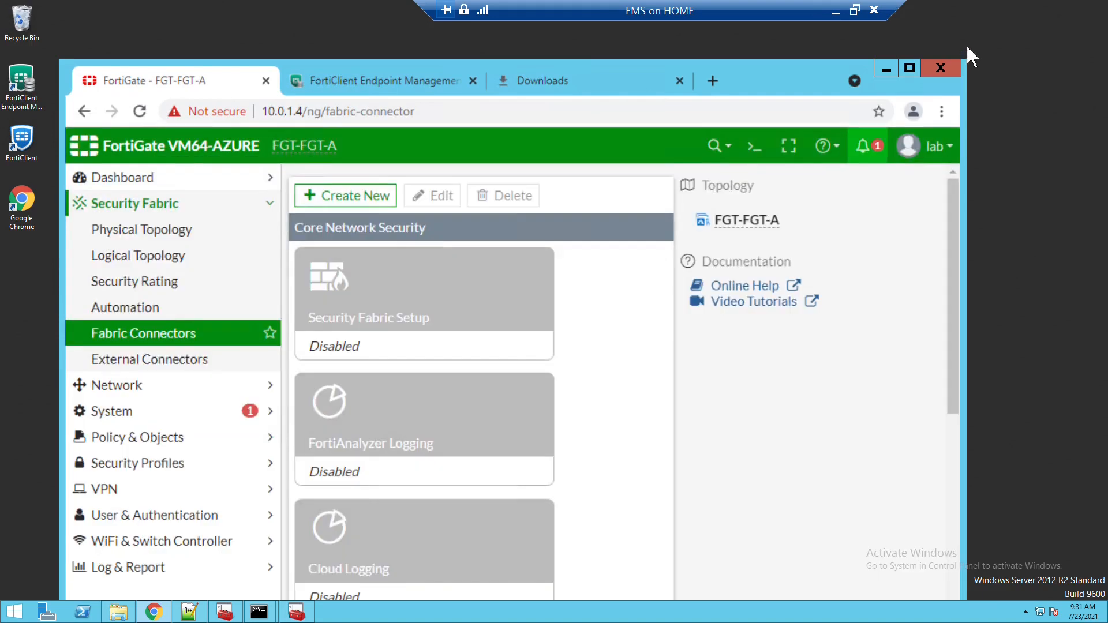
click(910, 67)
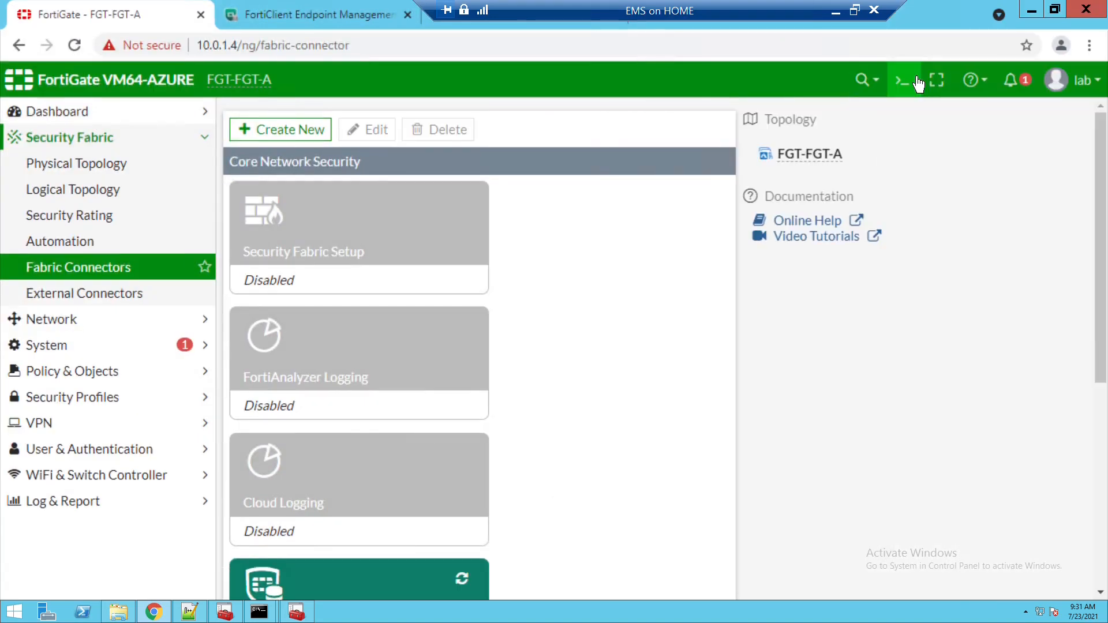
click(119, 272)
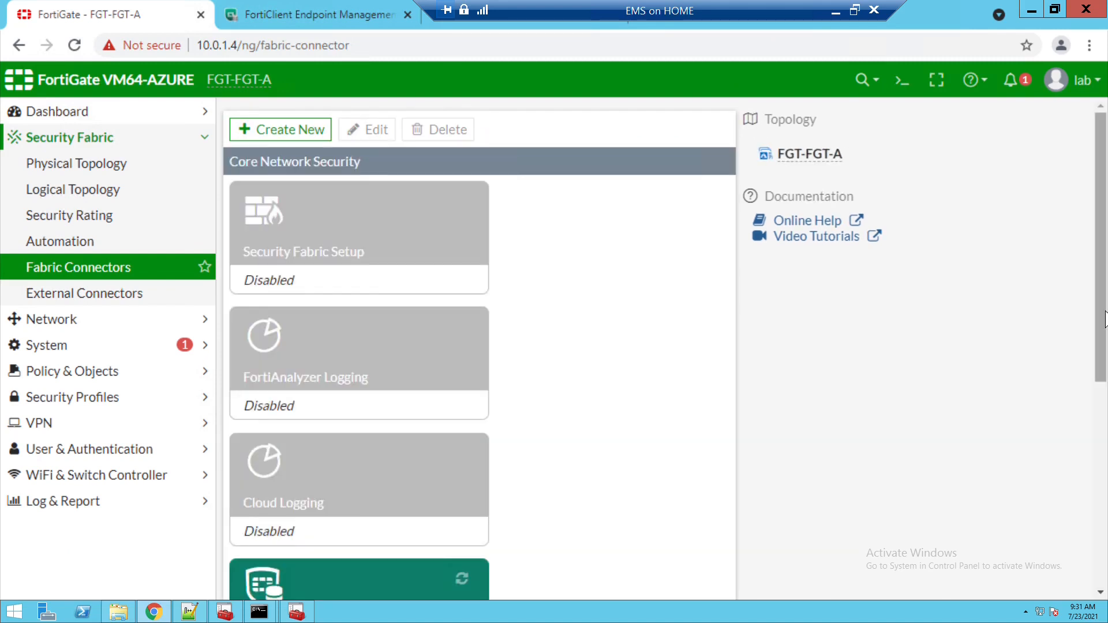
drag(1101, 319, 1100, 416)
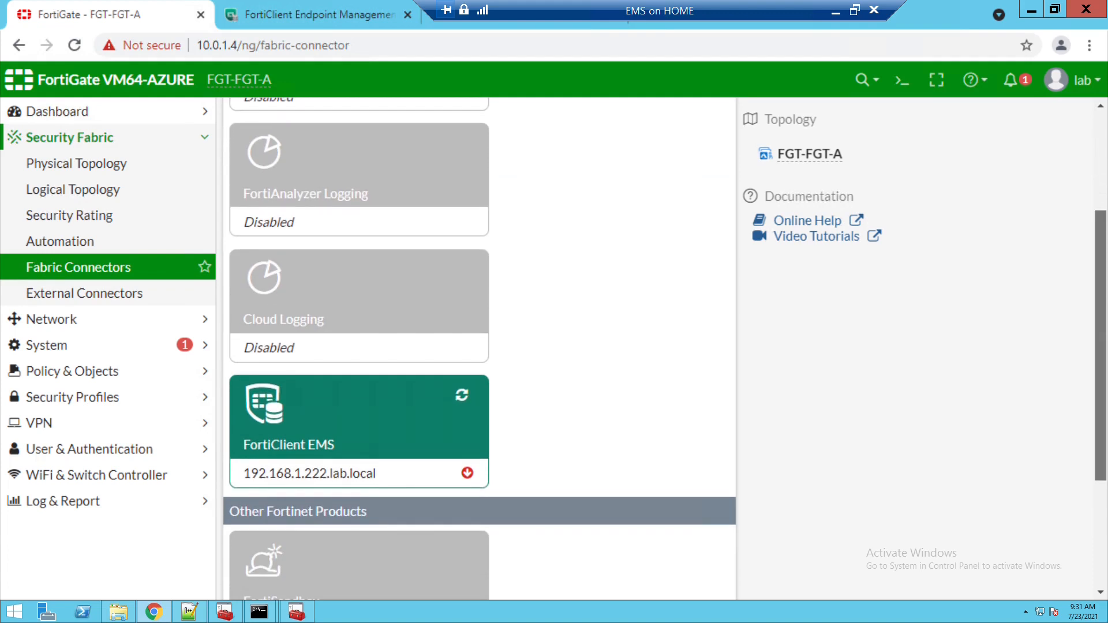
- Open the FortiClient EMS connector, refresh it and try Authorize twice, dismissing each certificate error
click(397, 448)
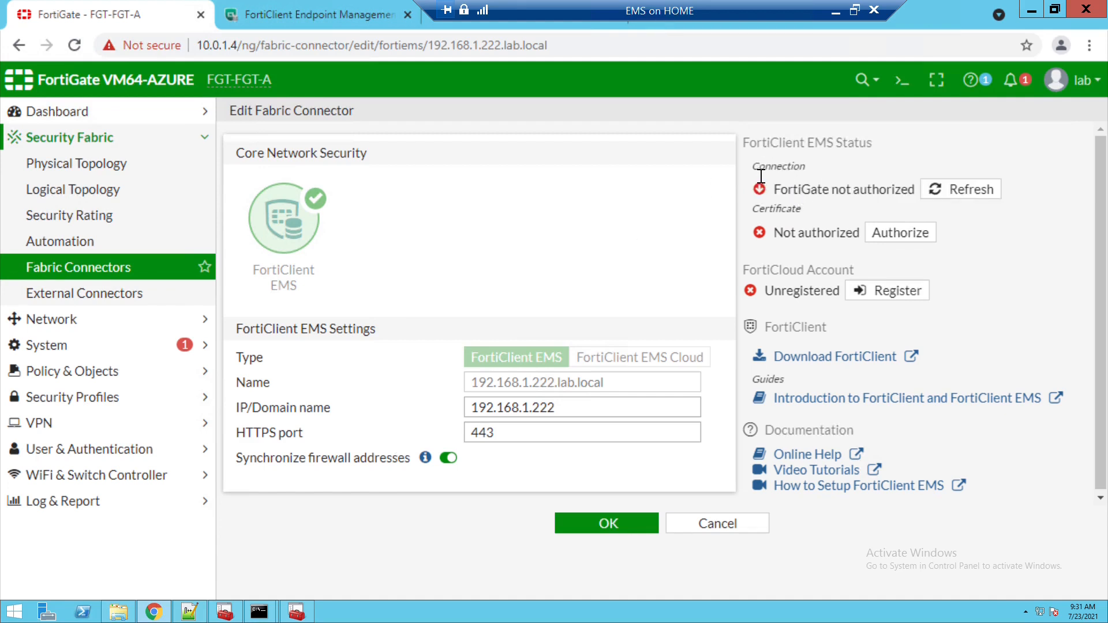
drag(761, 176, 968, 217)
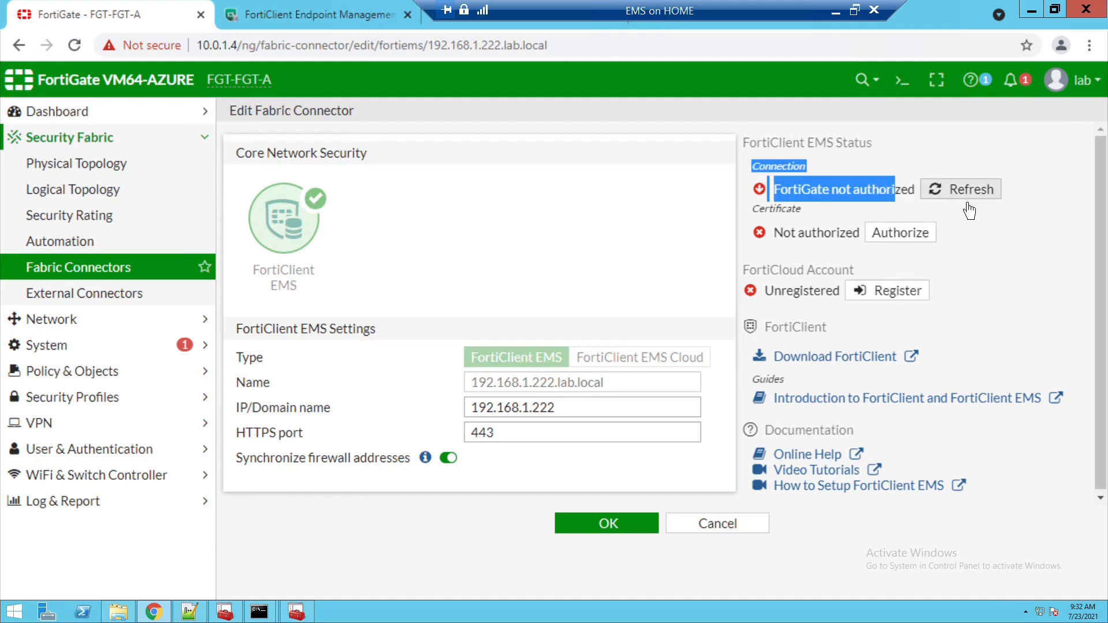
click(964, 197)
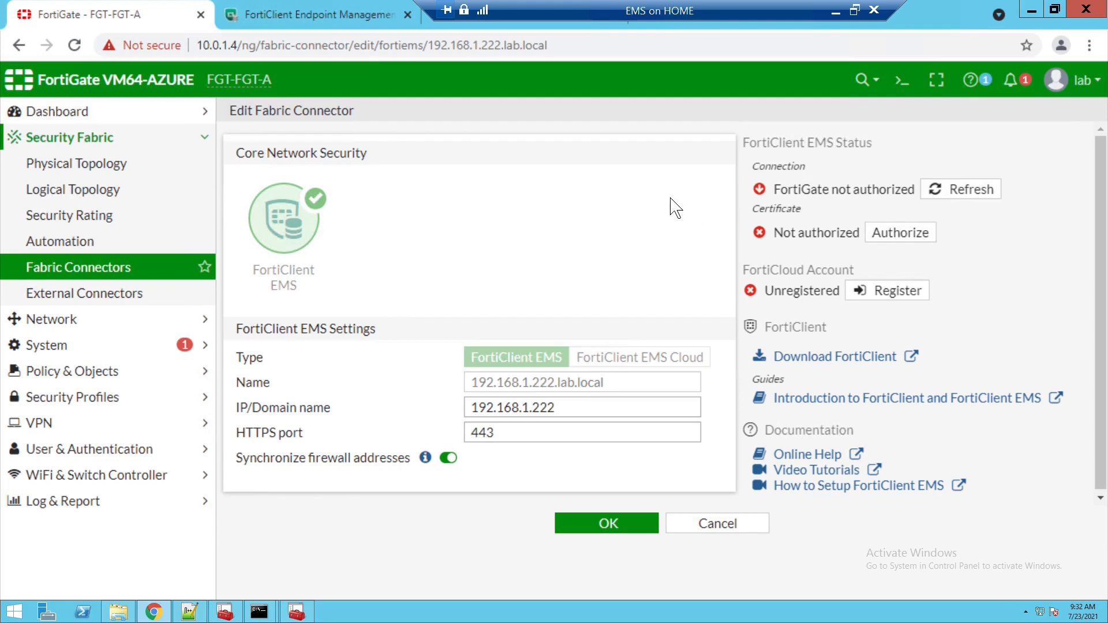
click(887, 239)
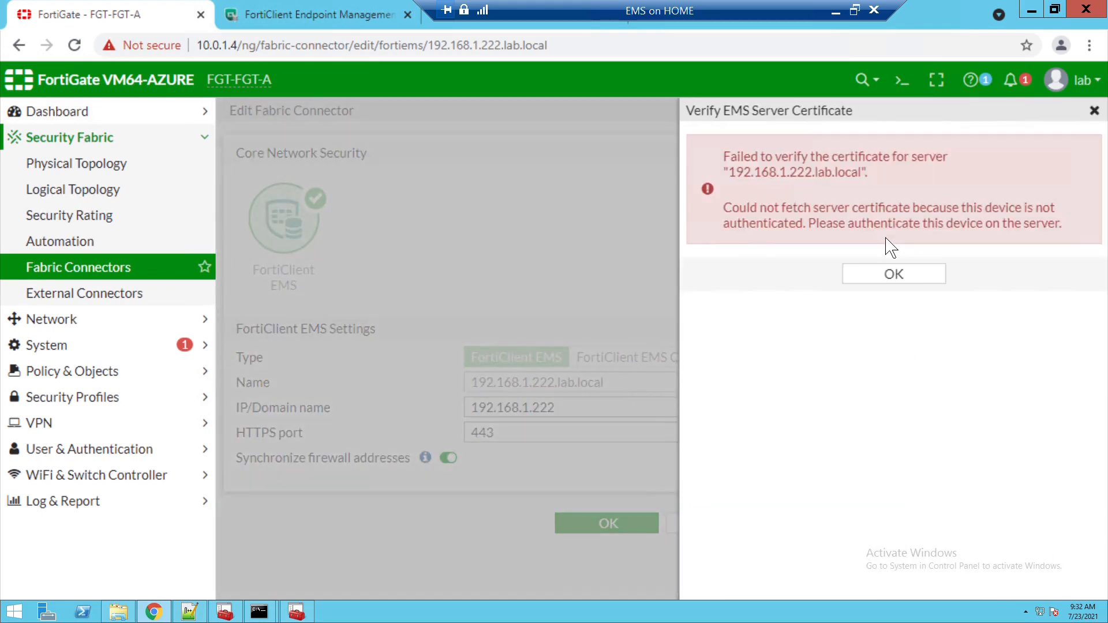
click(894, 275)
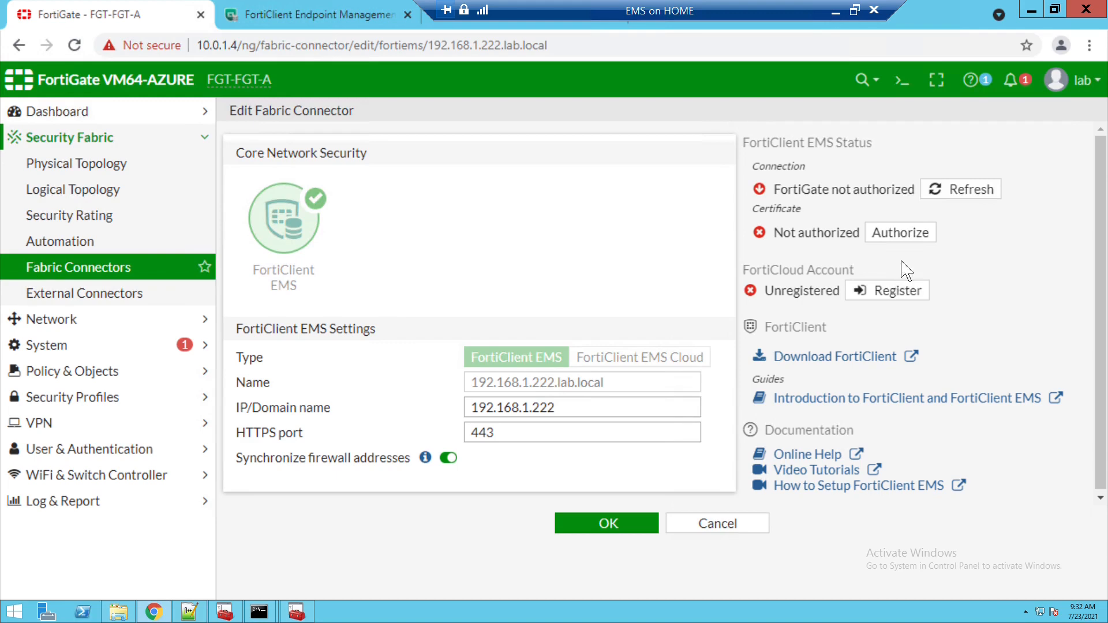
click(914, 240)
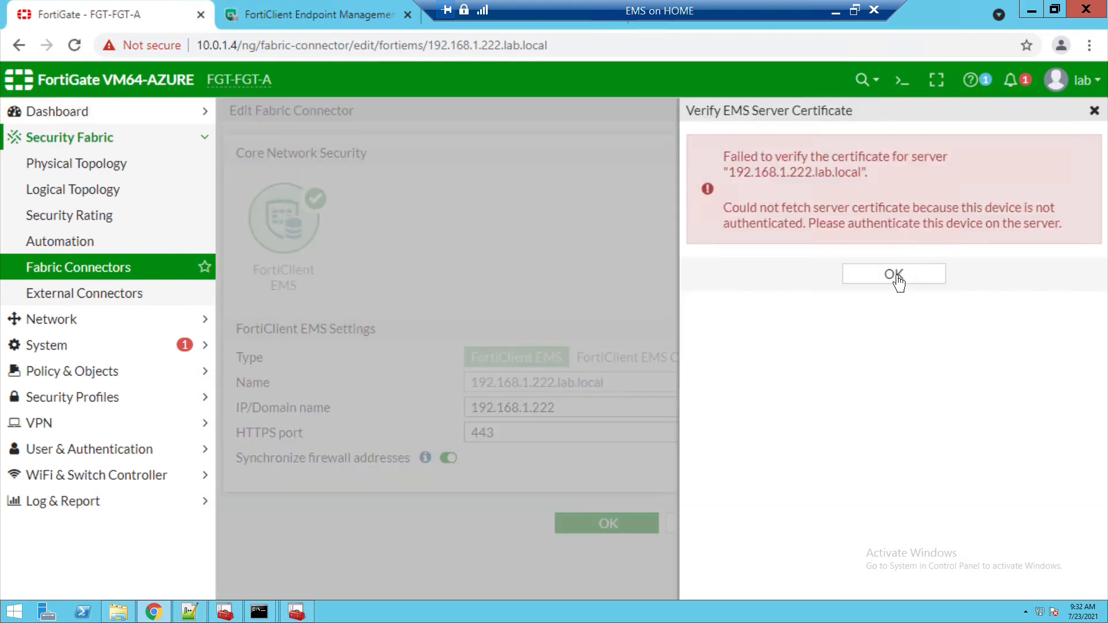
click(895, 281)
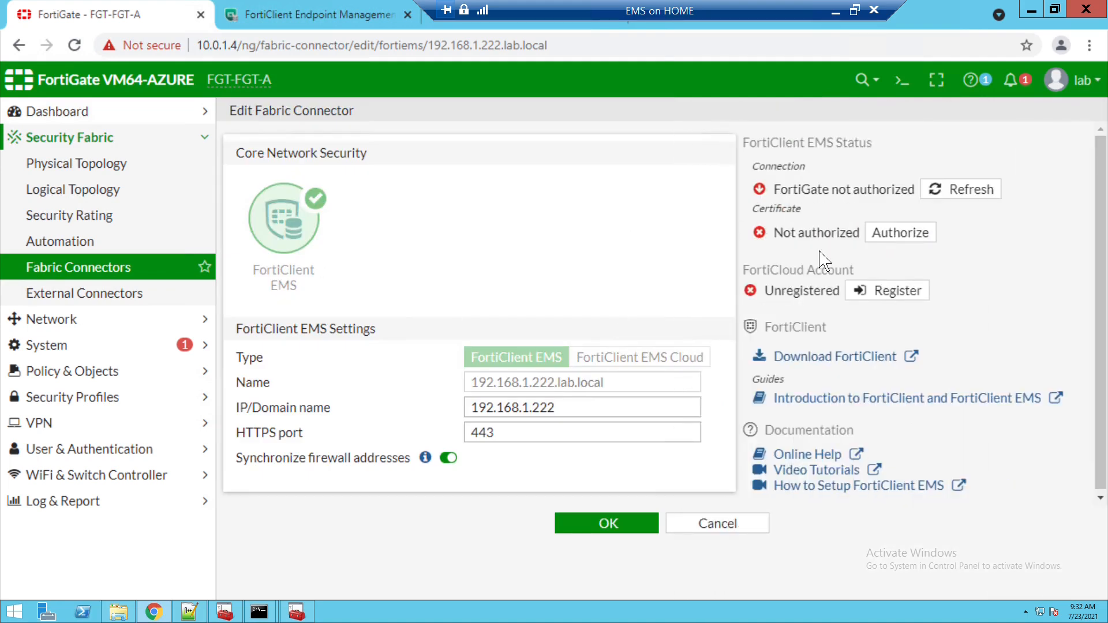
- Switch to FortiClient EMS and sign out of the admin session
click(300, 23)
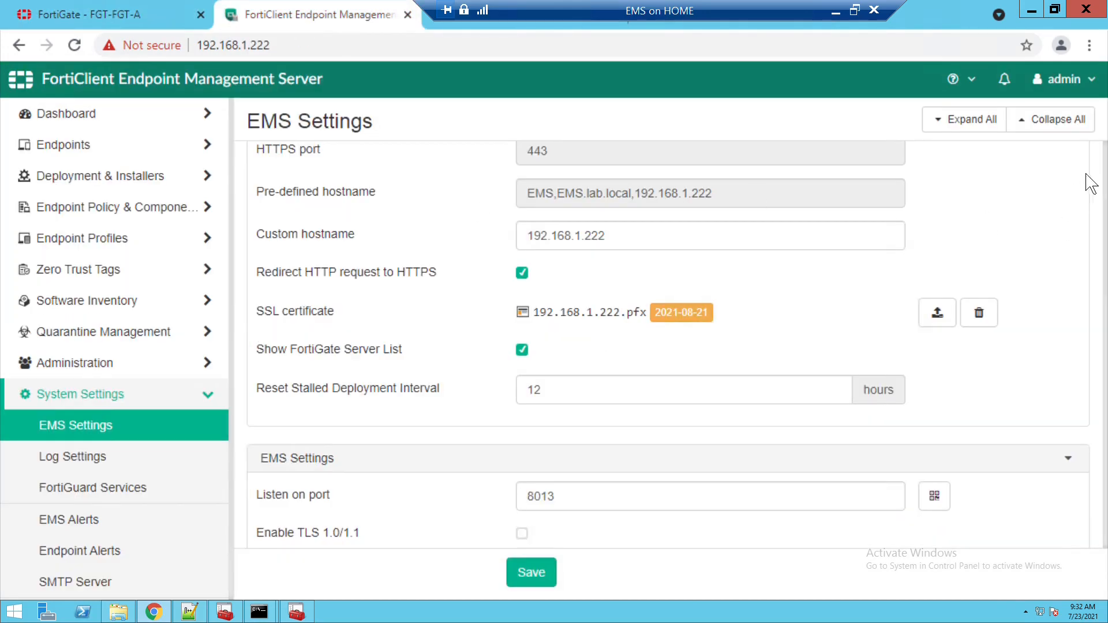
click(1065, 79)
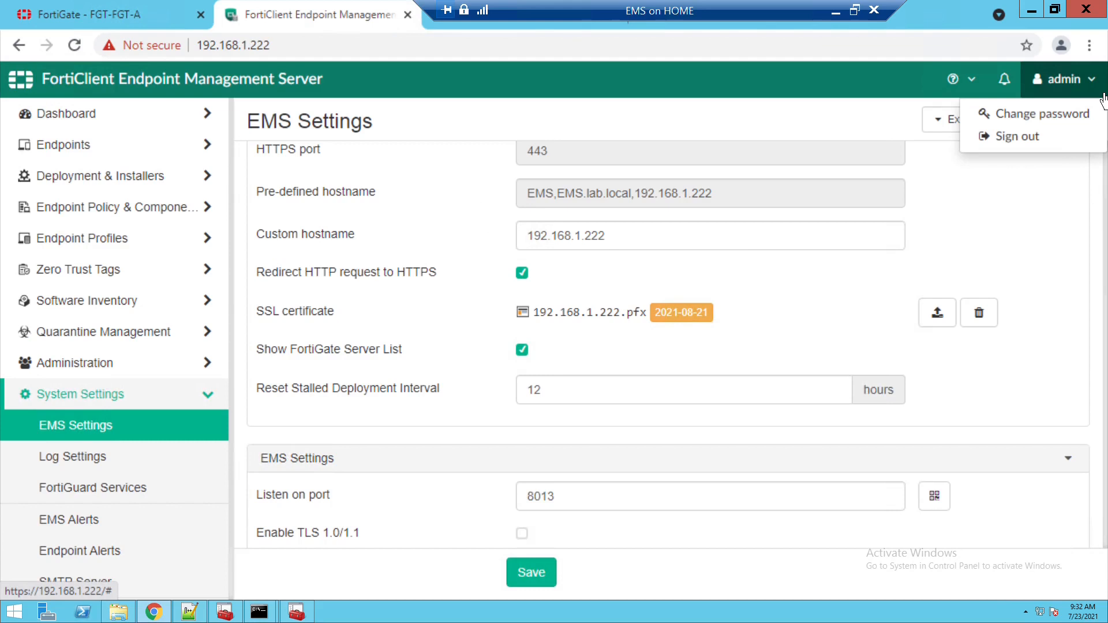
click(1046, 151)
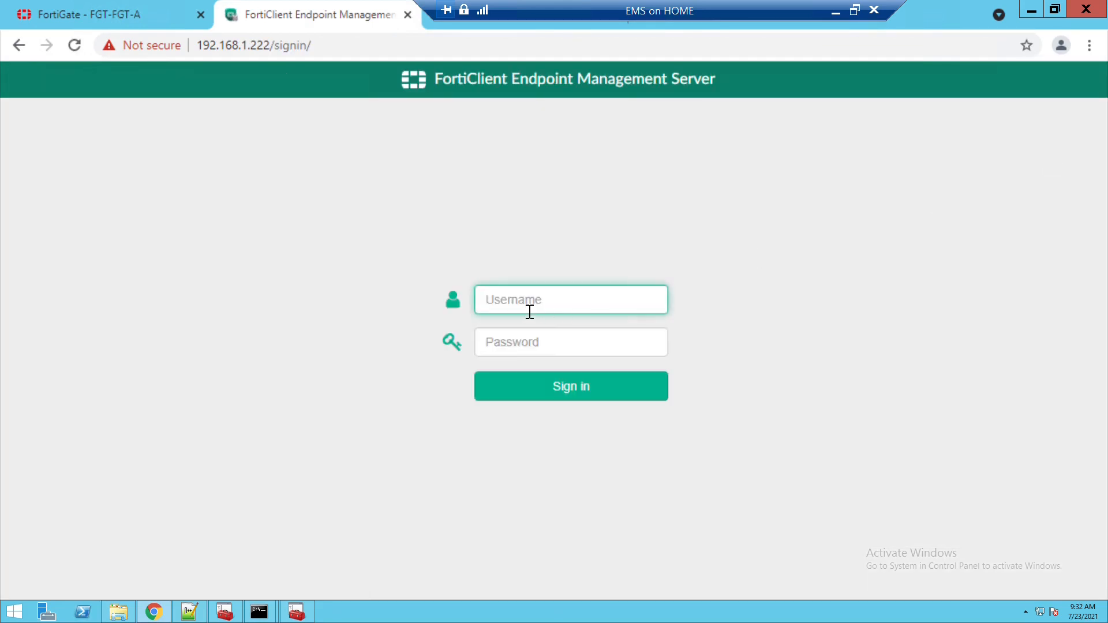
- Sign back in with the admin username and password, then authorize the 10.0.1.4 fabric request
text(admin)
key(Tab)
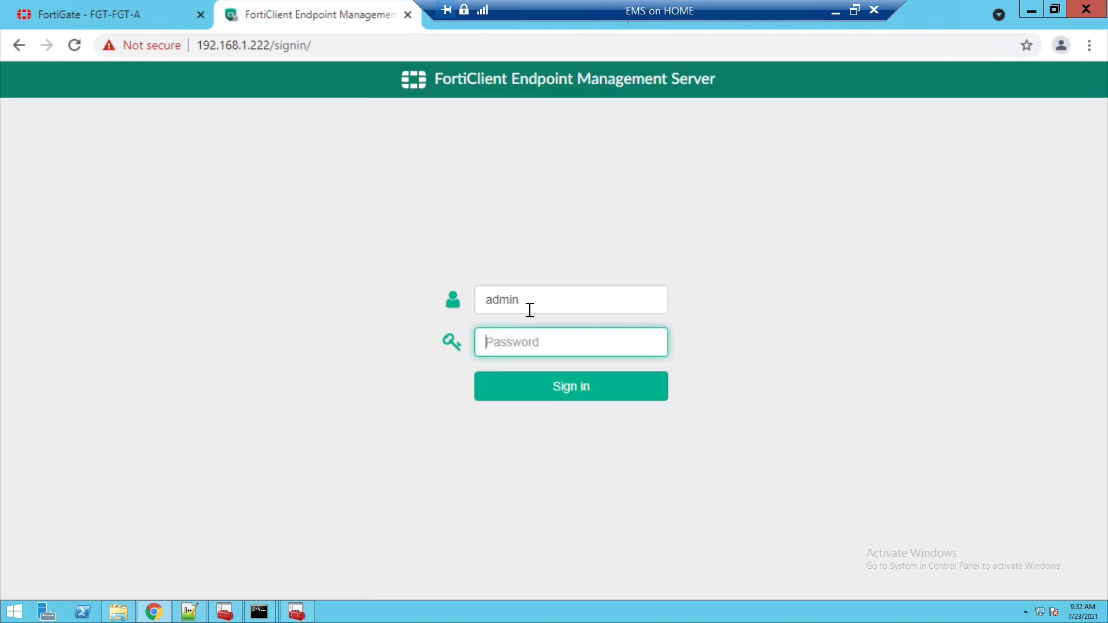
text(Fortinet)
key(Return)
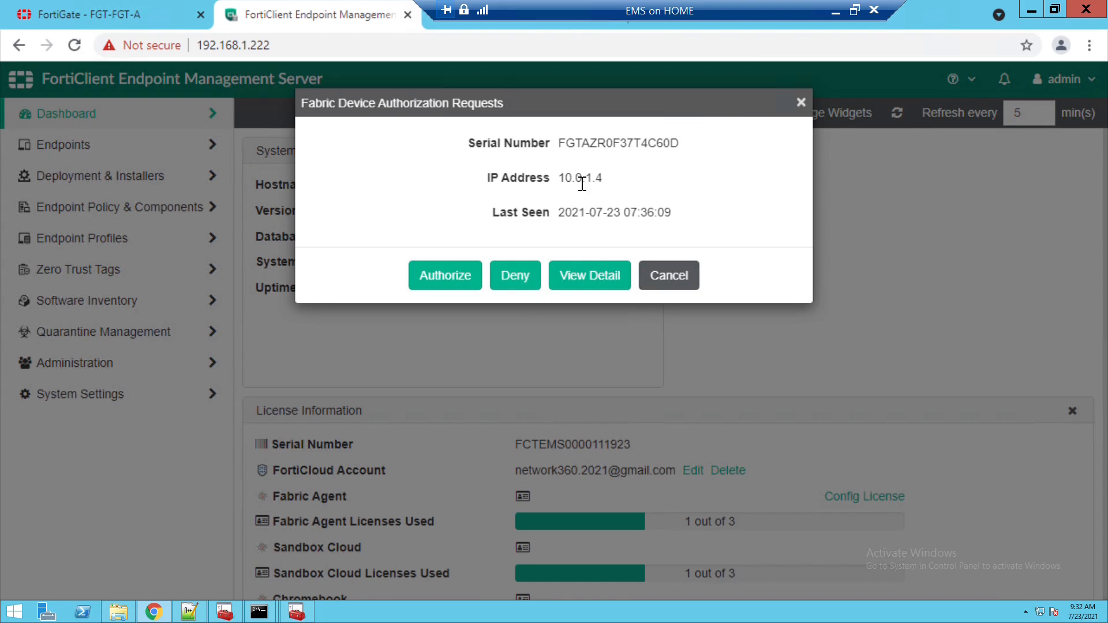
click(467, 281)
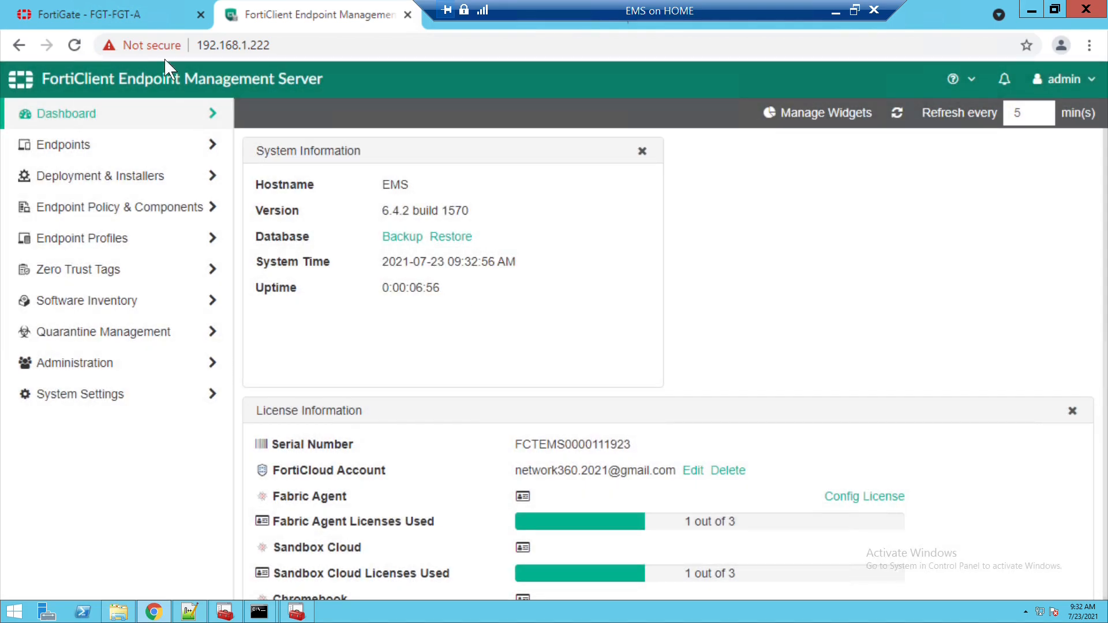
- Back in FortiGate, refresh the EMS connector status and authorize its server certificate
click(130, 26)
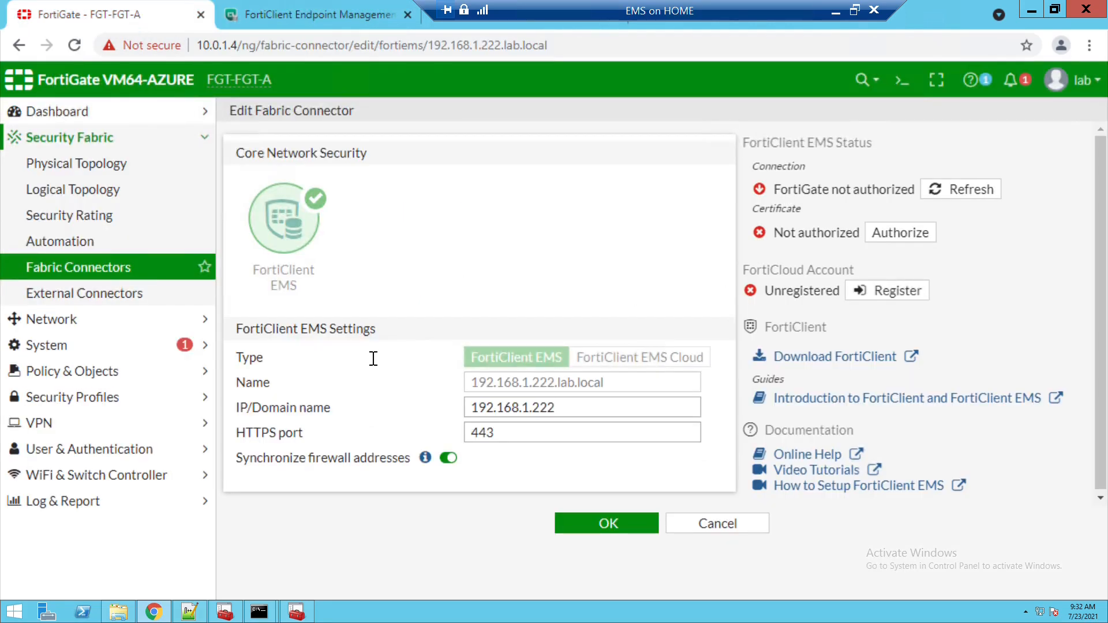
click(959, 194)
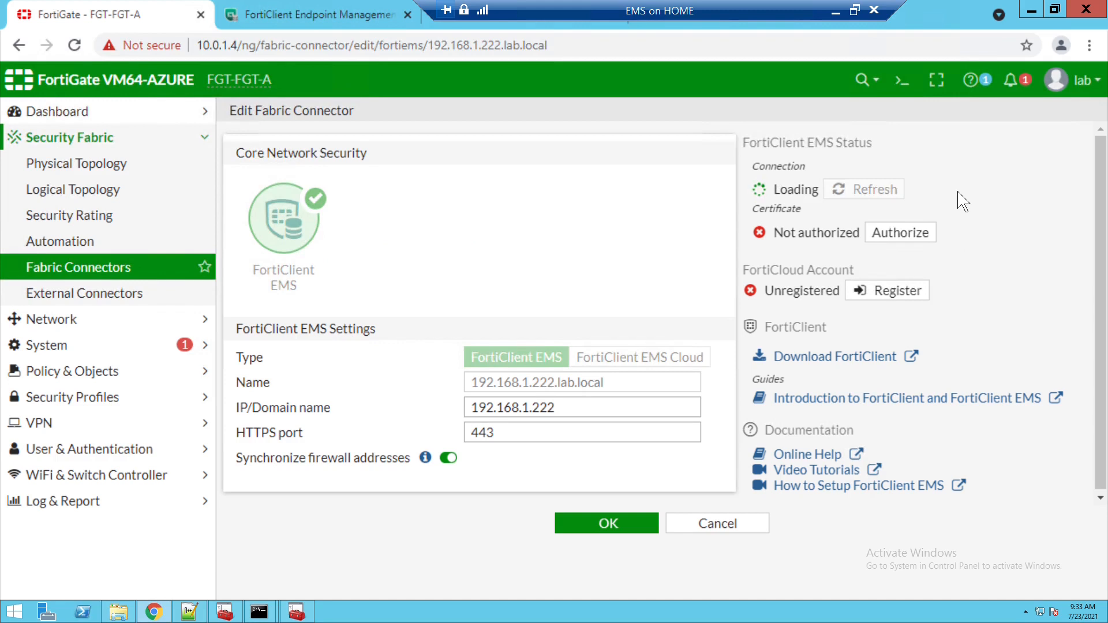
click(966, 193)
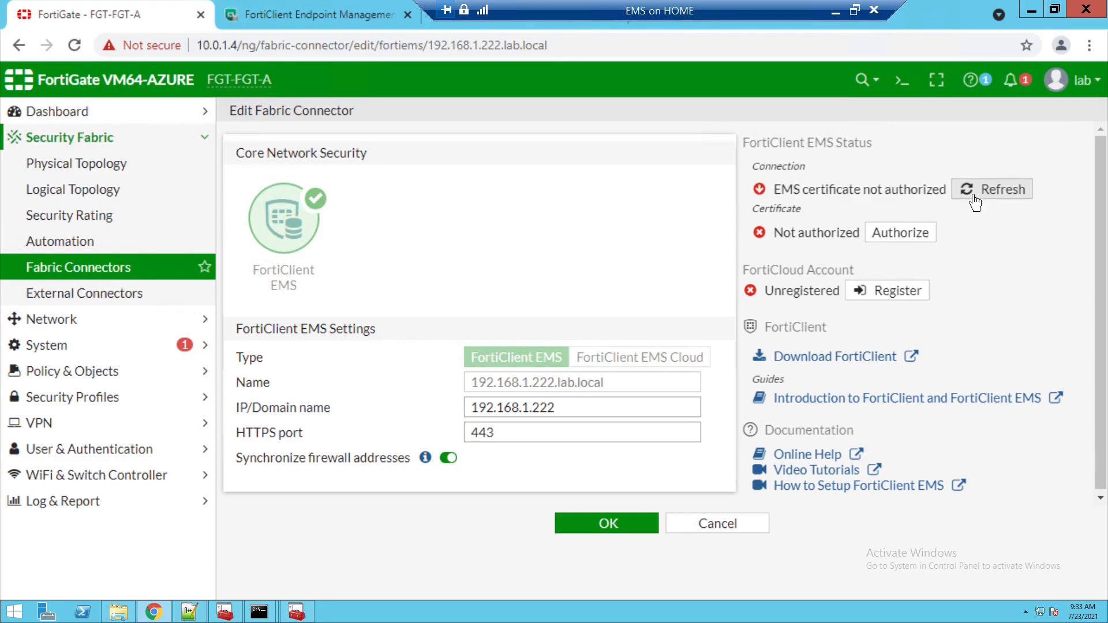
click(974, 199)
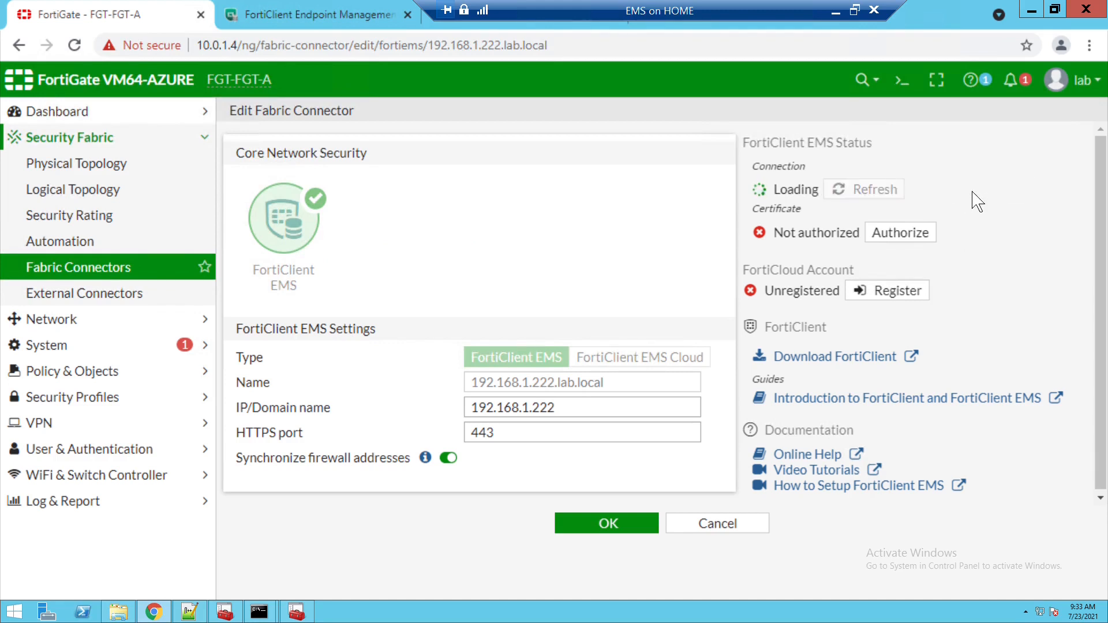
click(896, 239)
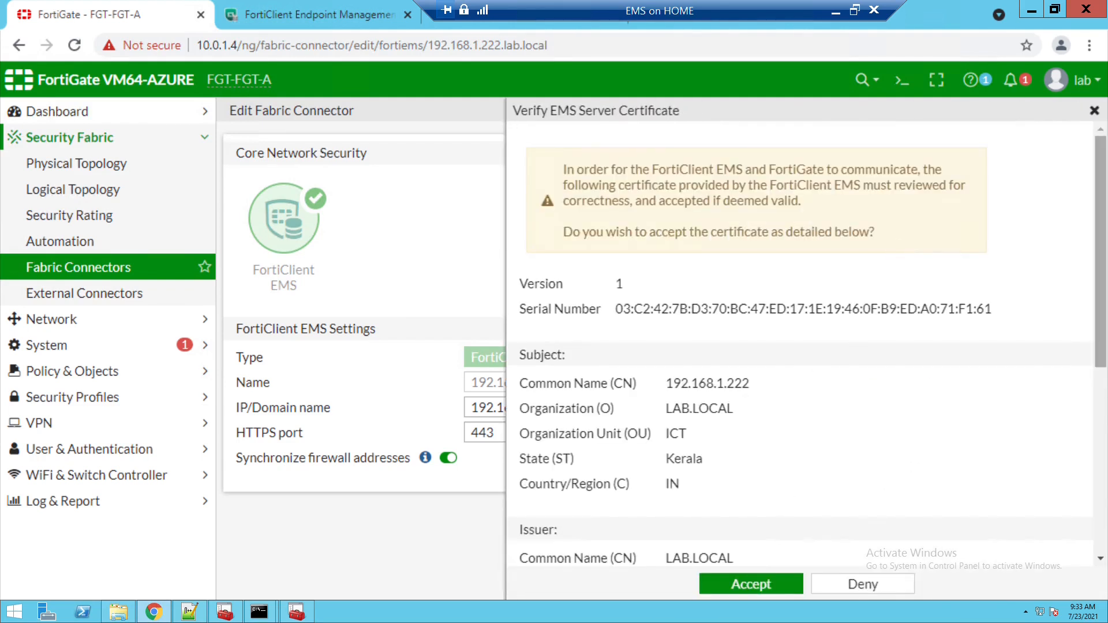
- Review and accept the EMS server certificate, then save the fabric connector with OK
scroll(799, 346, down, 2)
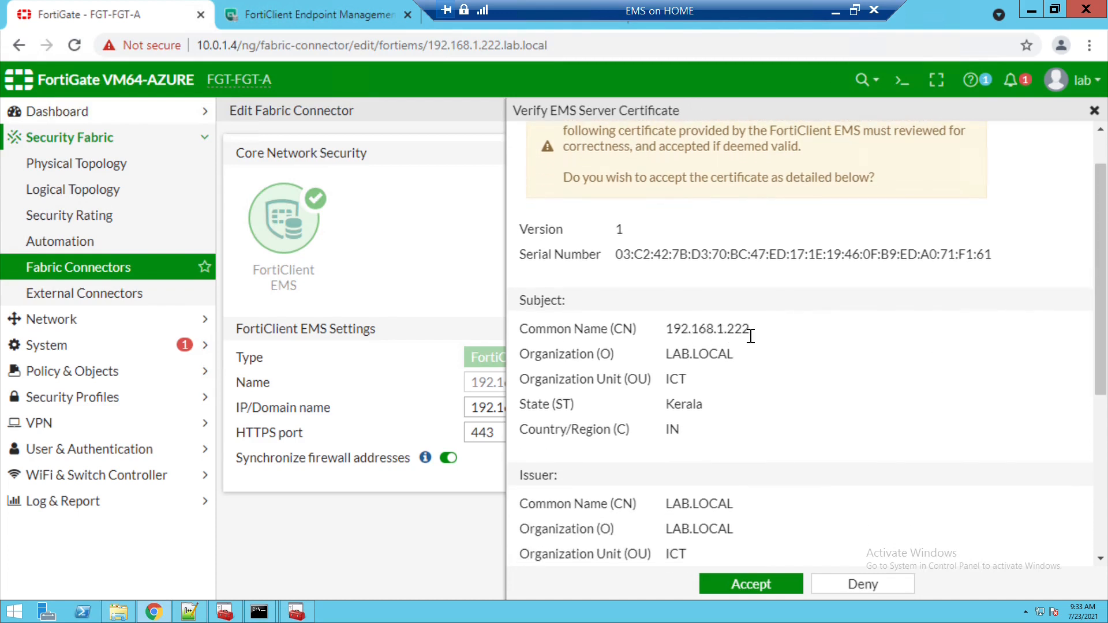
scroll(750, 334, down, 5)
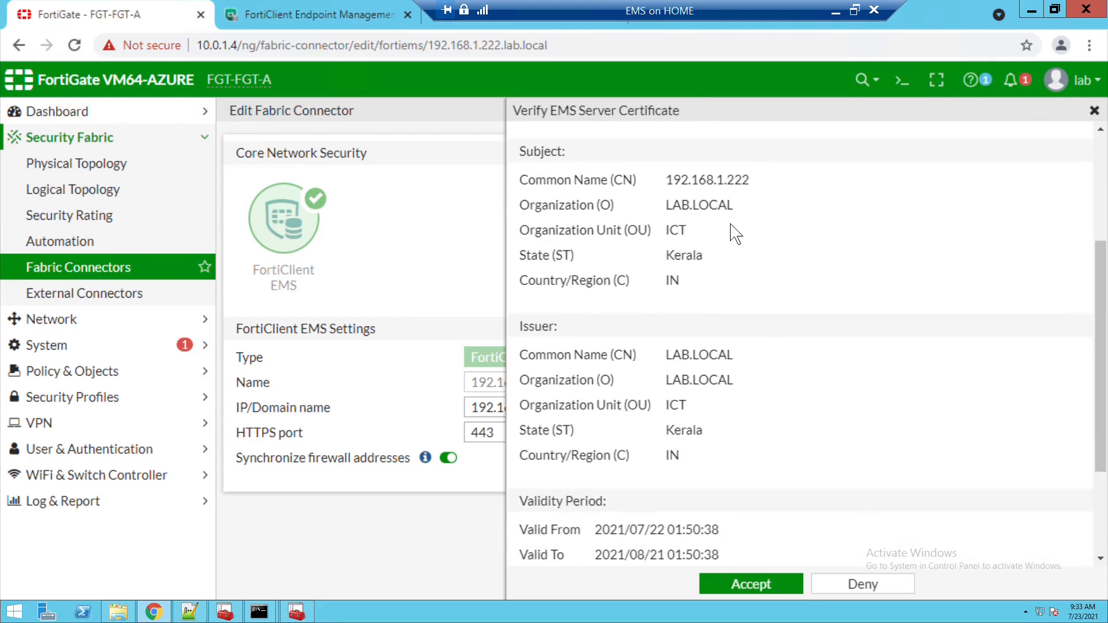
scroll(1014, 432, down, 1)
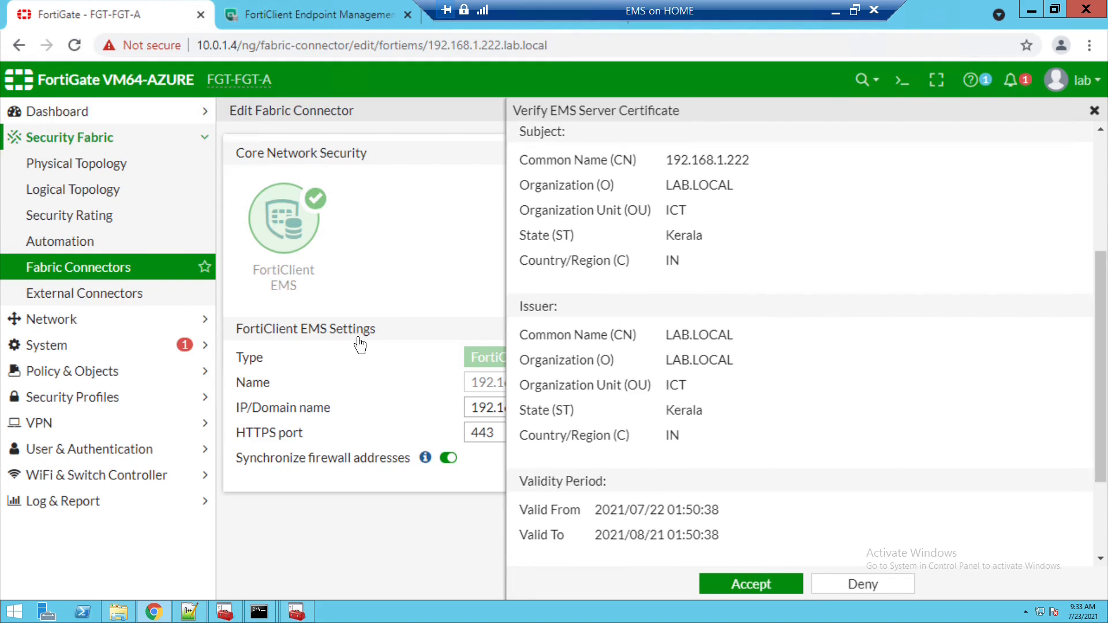
click(742, 586)
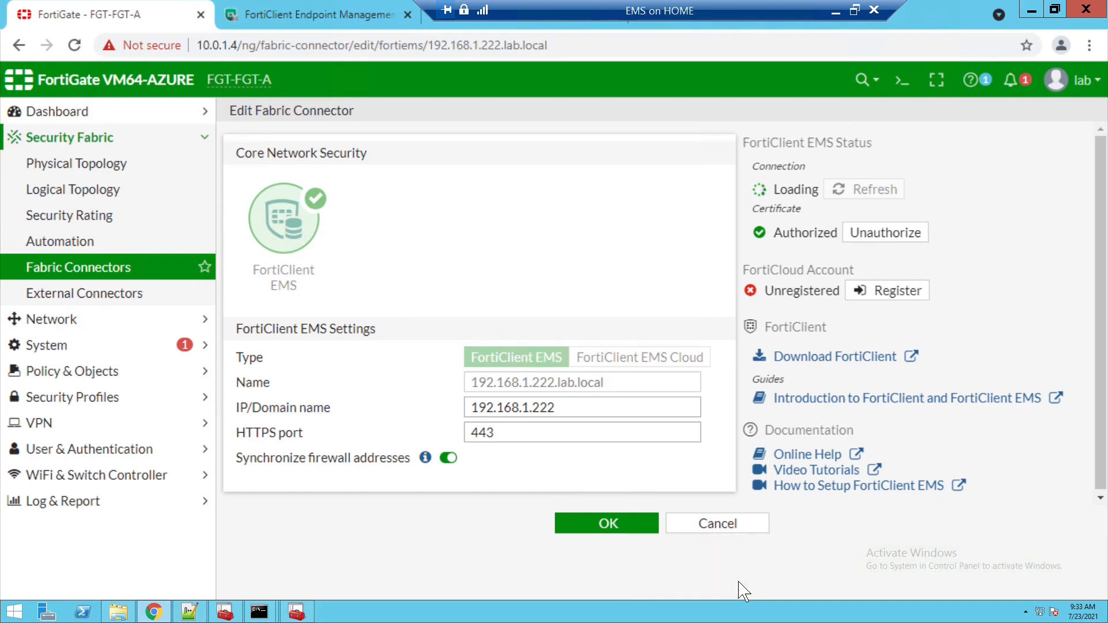
click(634, 529)
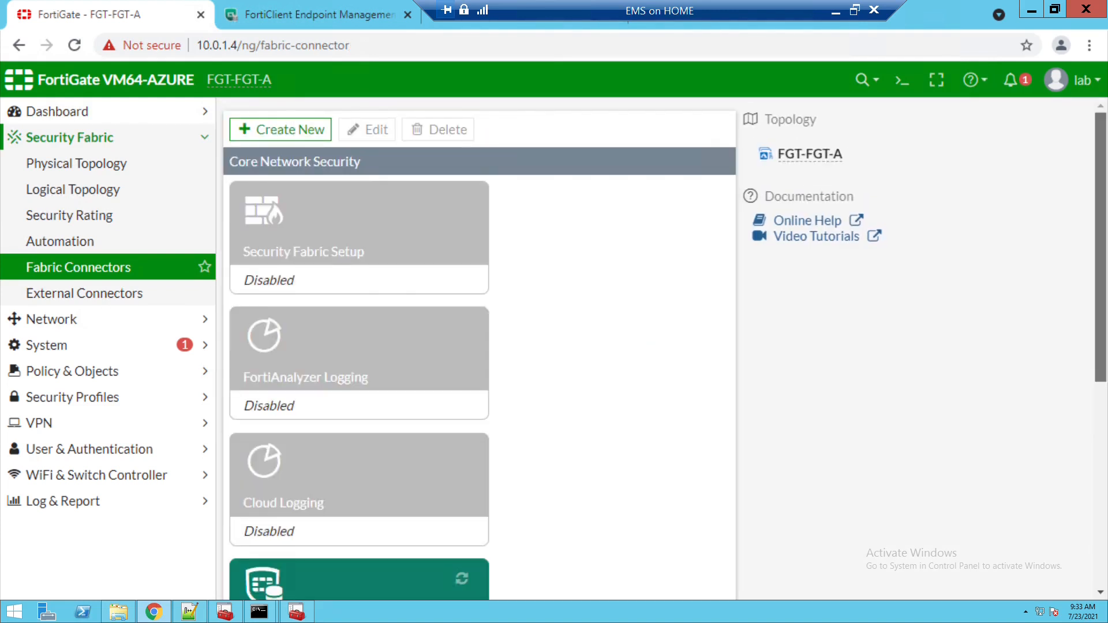
scroll(634, 532, down, 4)
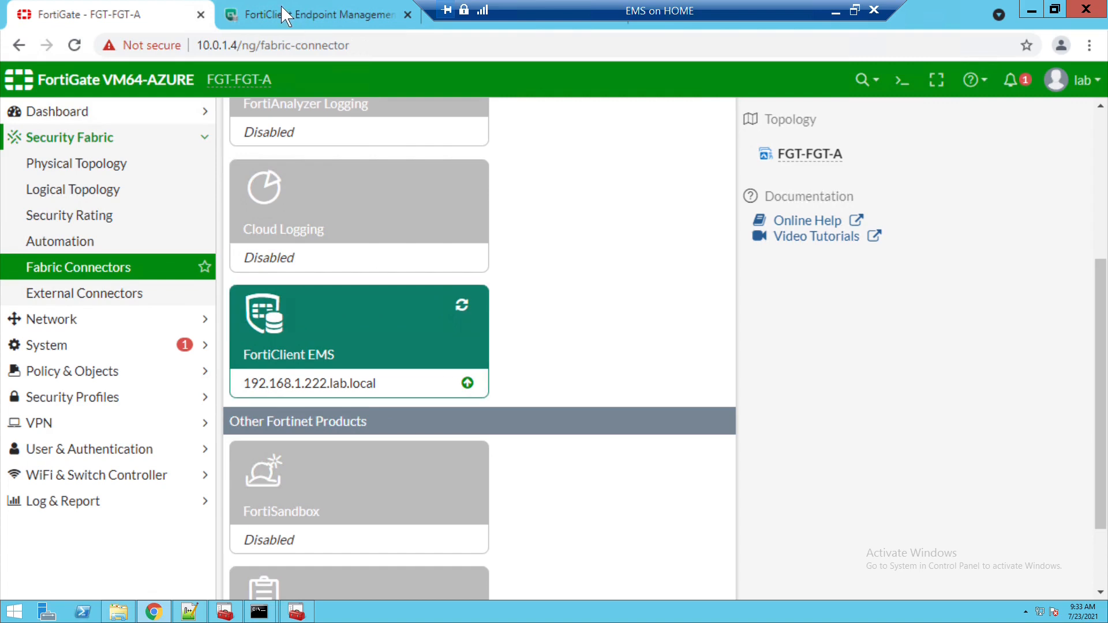
click(287, 23)
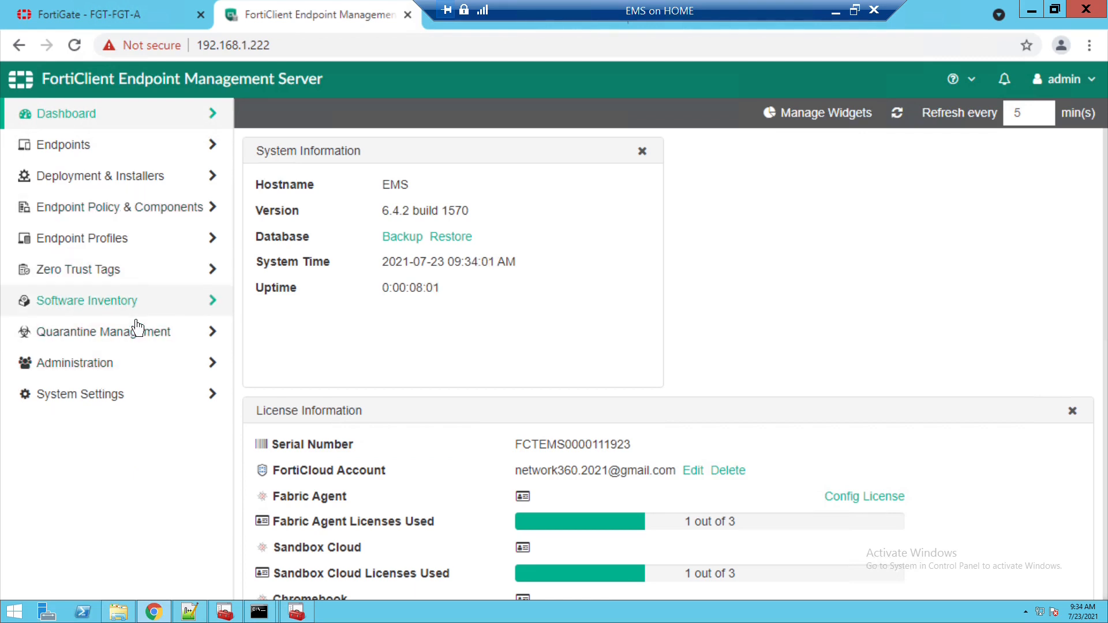
- Browse Fabric Device Monitor and the Zero Trust tag pages, then sign out of the admin account
click(123, 282)
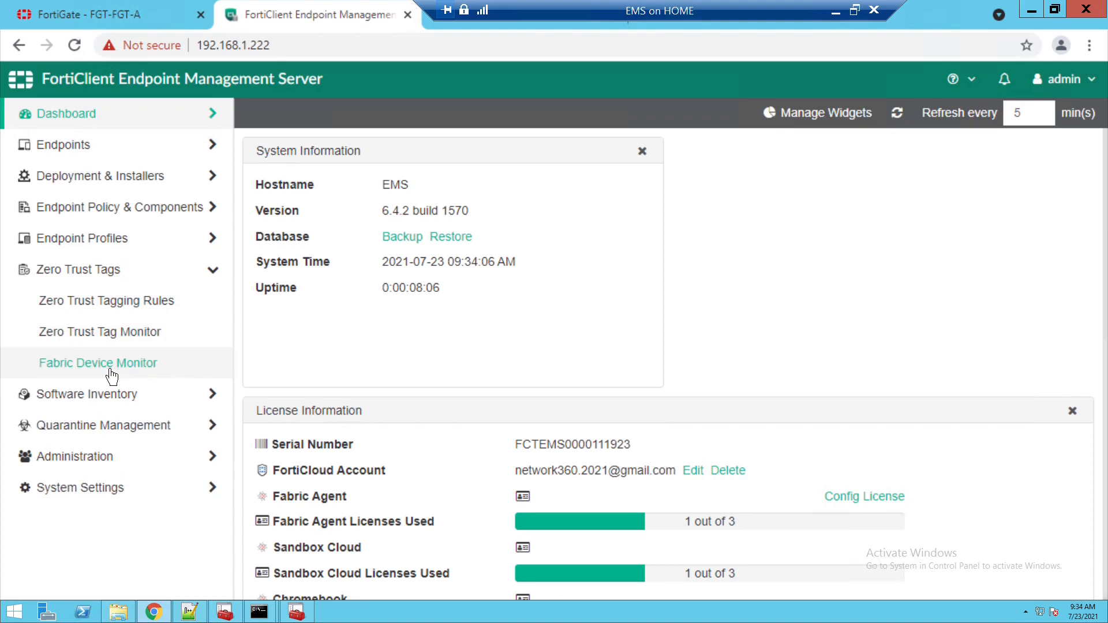
click(111, 372)
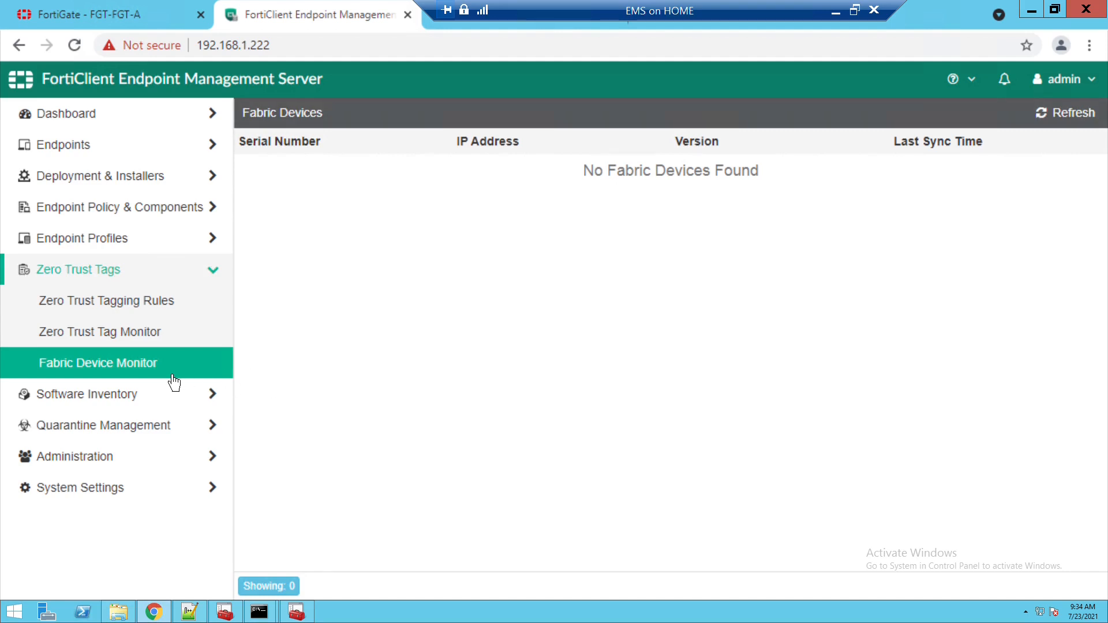
click(159, 337)
click(159, 313)
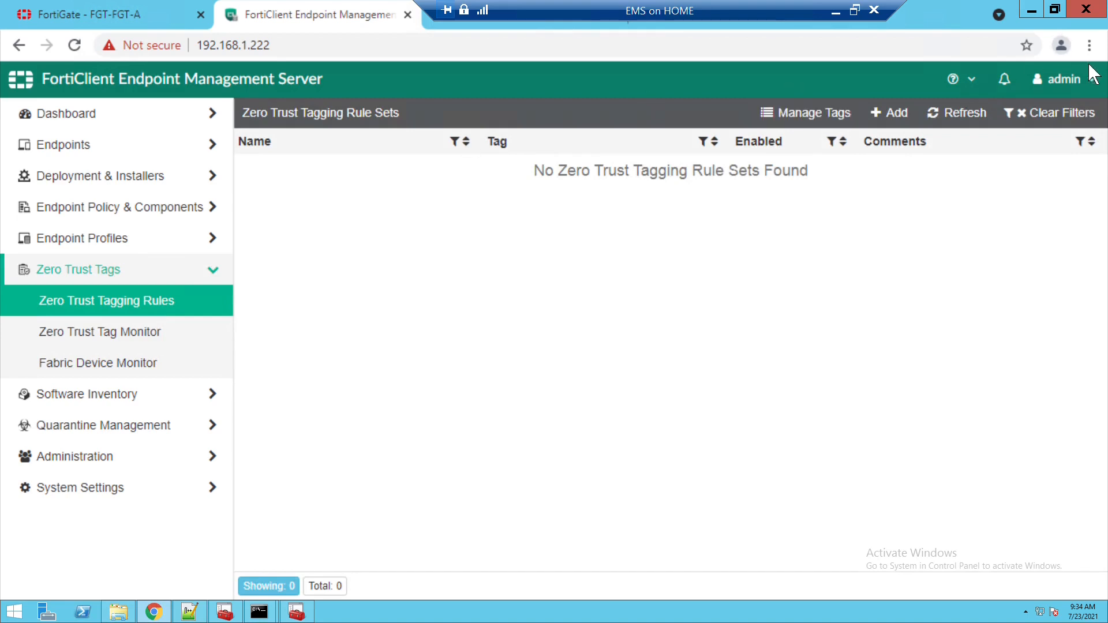
click(1093, 84)
click(1054, 142)
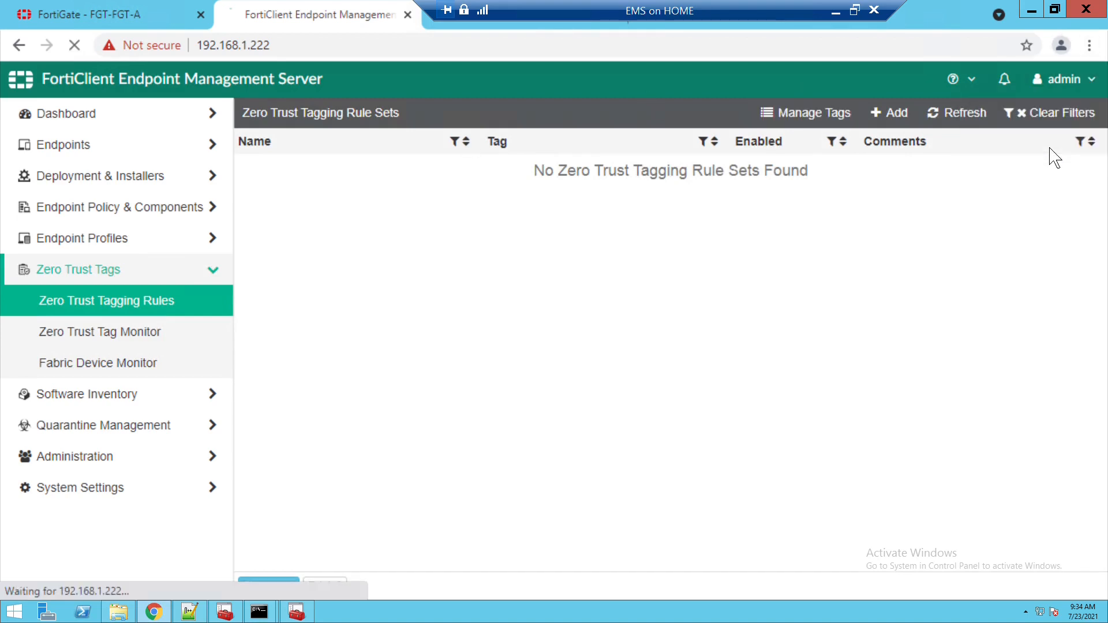
- Sign back in with the admin username and password
text(admin)
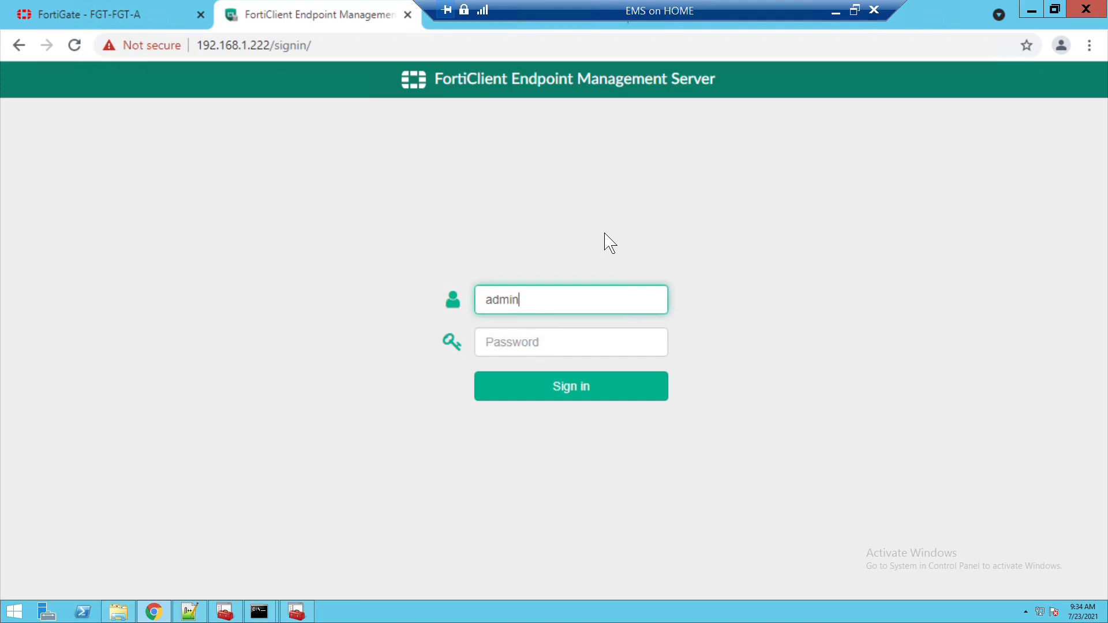
key(Tab)
text(pass)
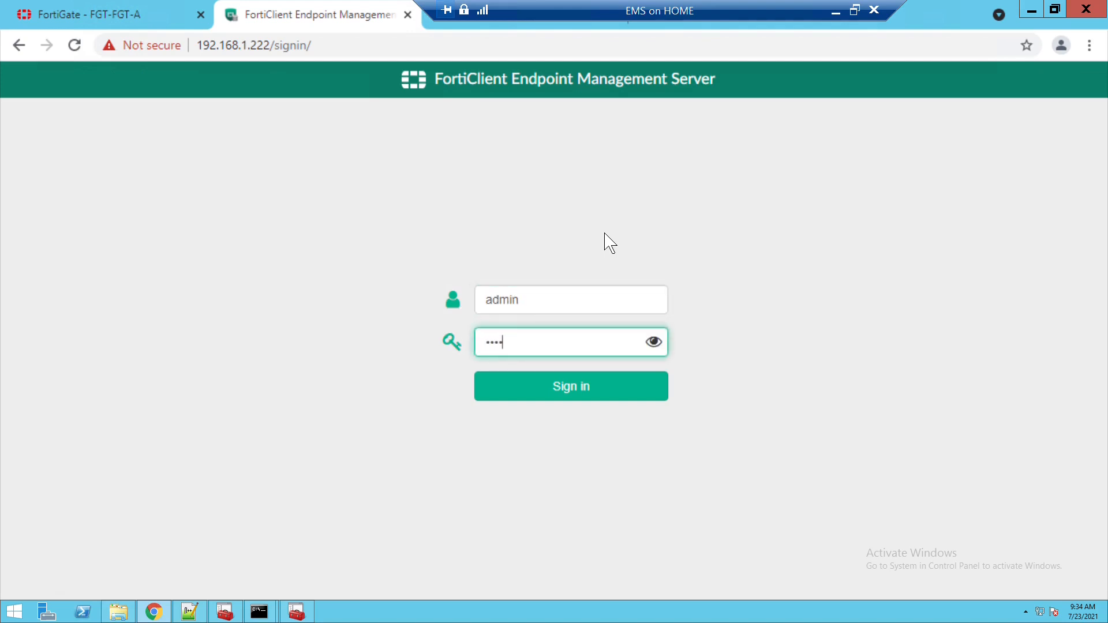
text(word)
key(Return)
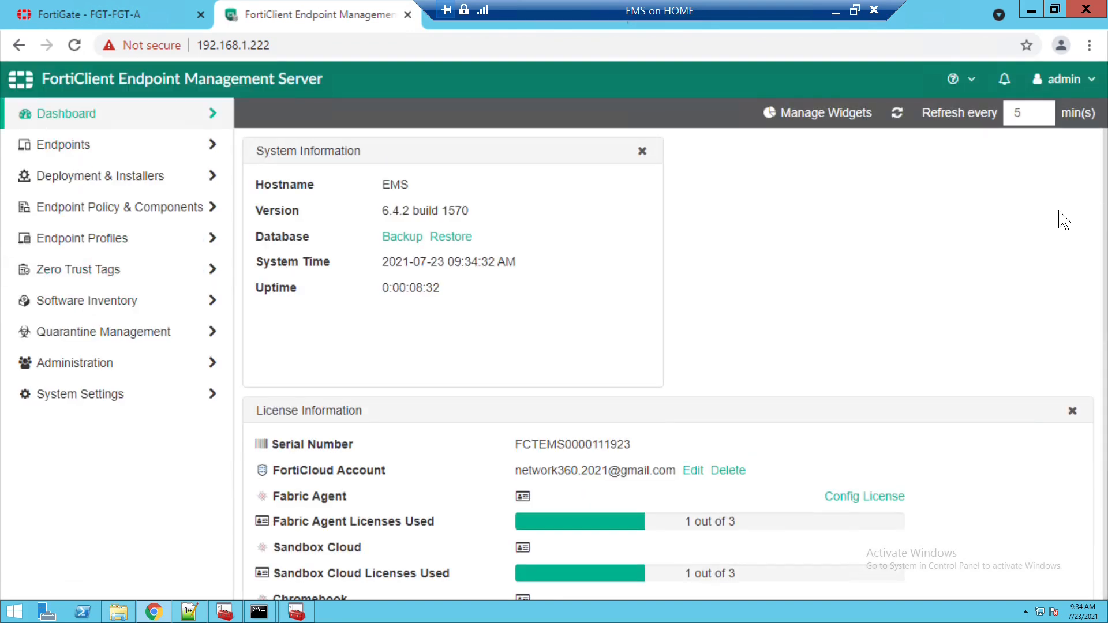
- Review the dashboard and Endpoints list, ending on Dashboard Status with 1 endpoint online
scroll(1064, 220, down, 1)
scroll(1064, 221, down, 4)
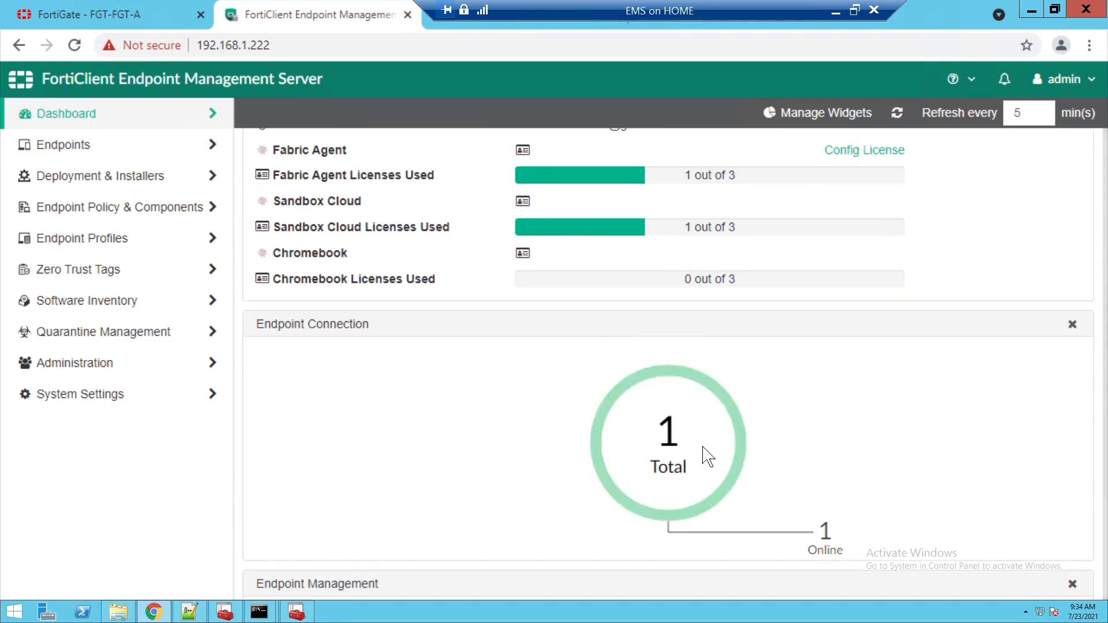
scroll(996, 235, down, 1)
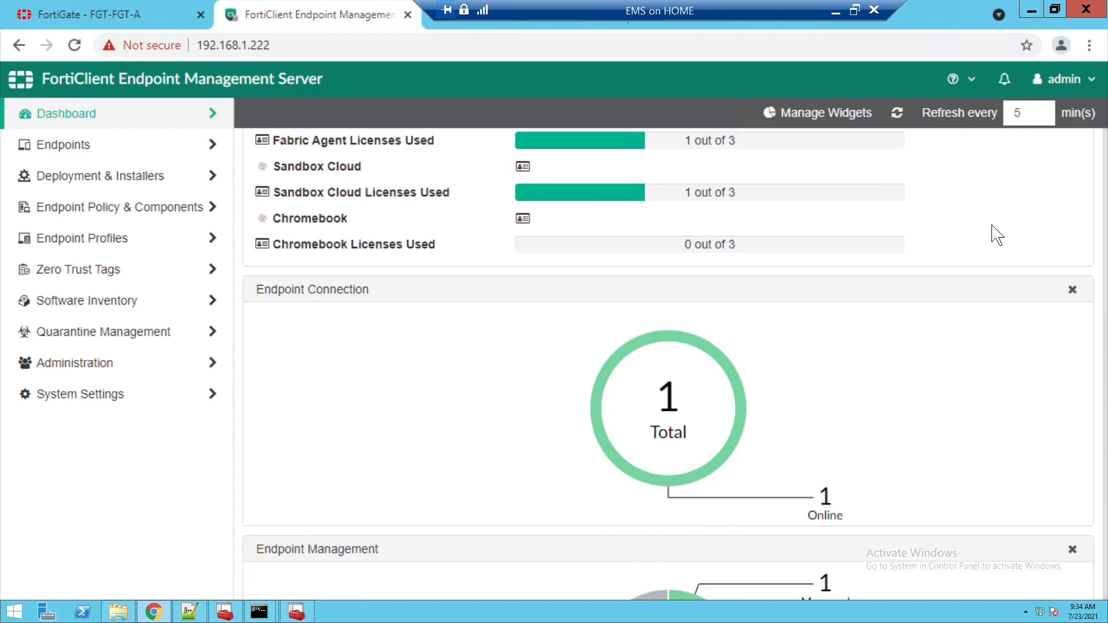
click(696, 448)
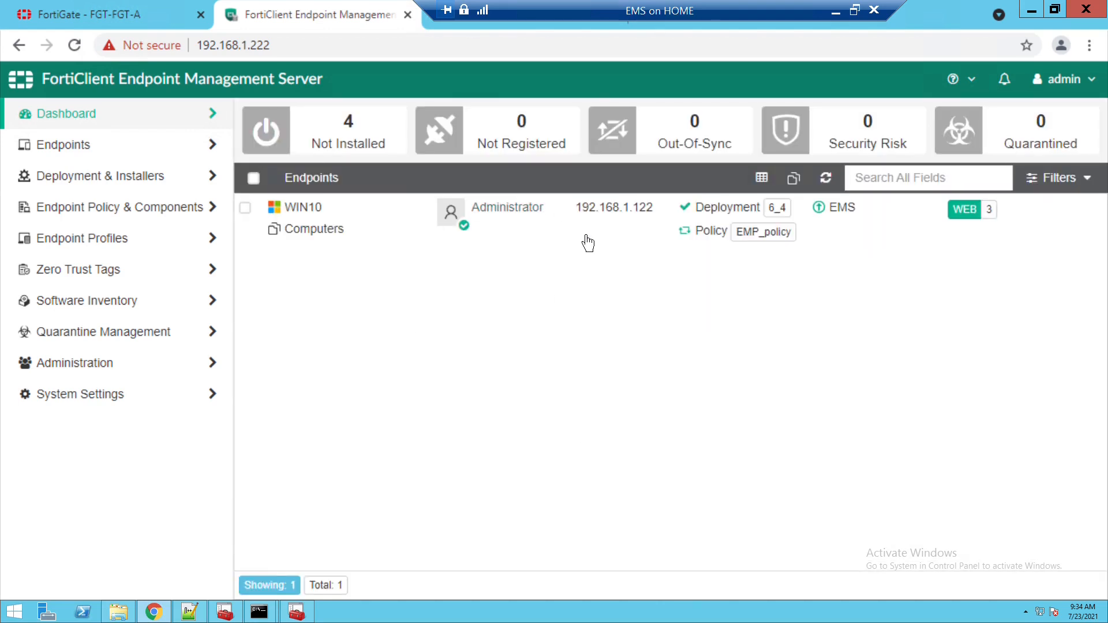
click(75, 120)
click(75, 153)
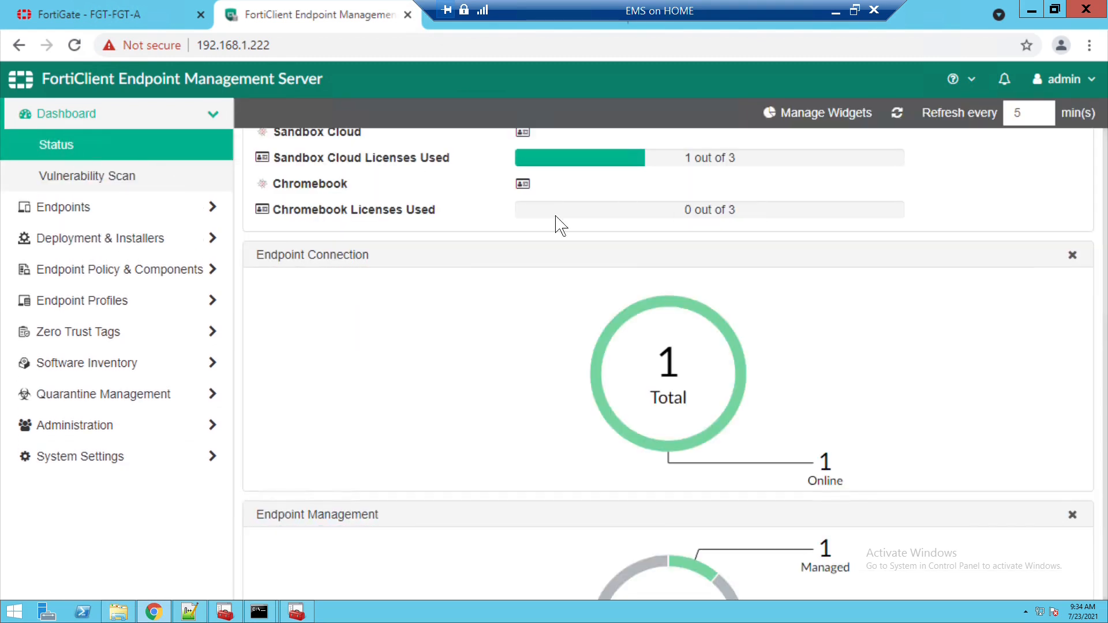
- Open Zero Trust Tagging Rules and start a new tagging rule set
click(107, 345)
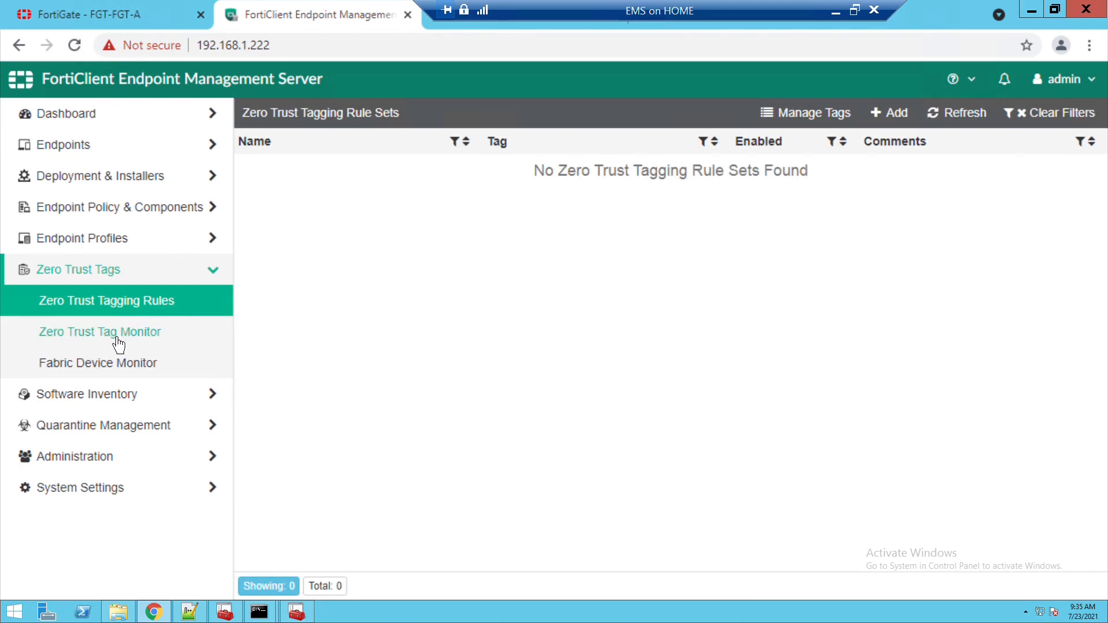
click(1062, 10)
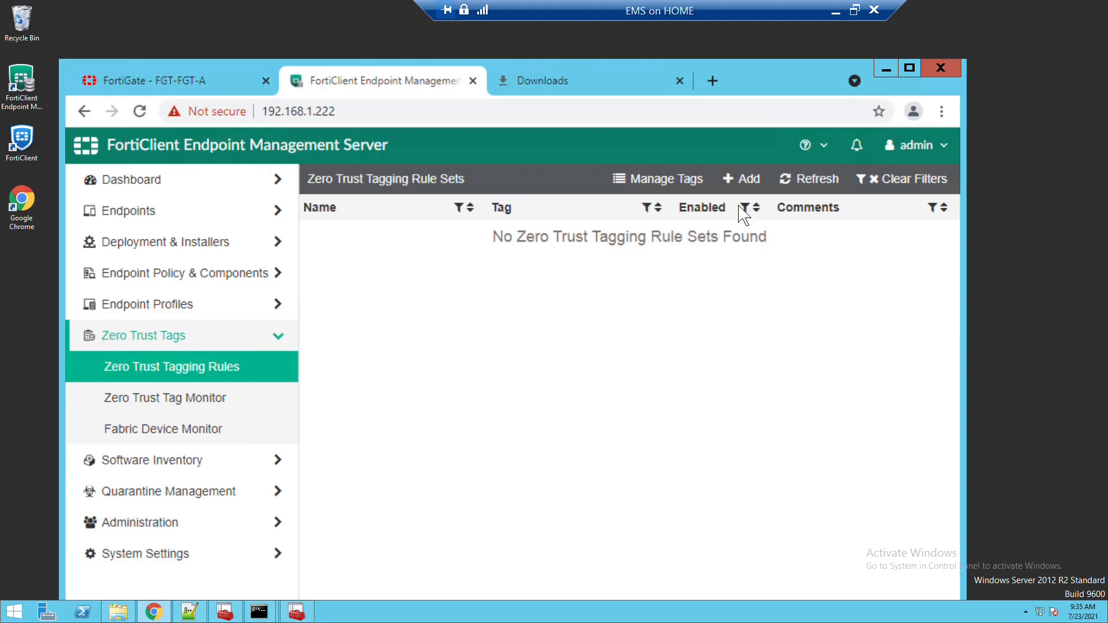
click(746, 182)
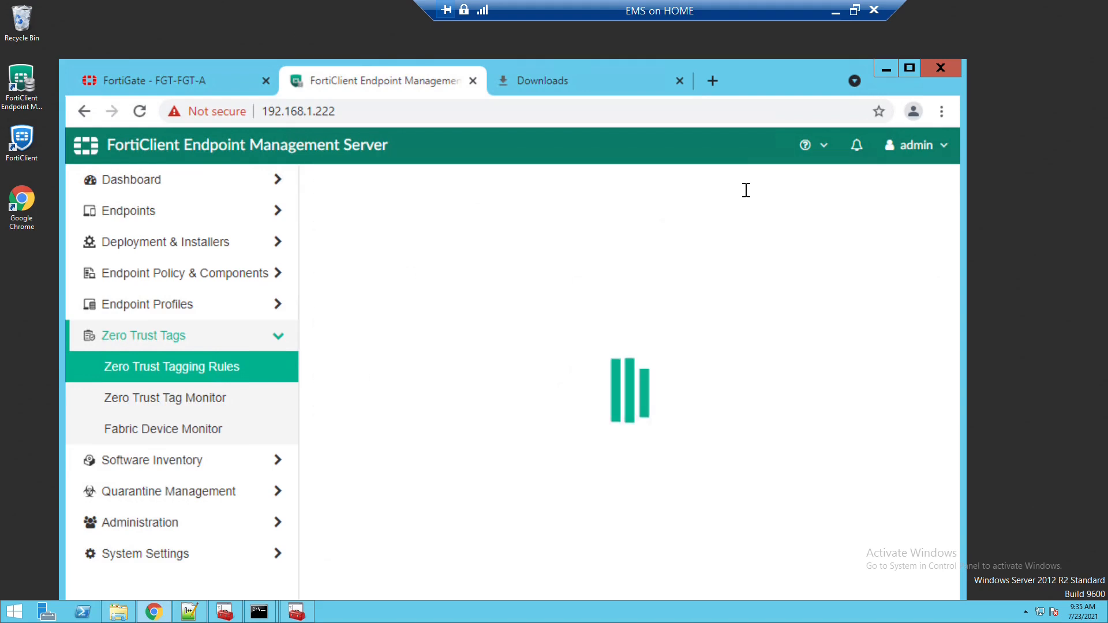
click(909, 67)
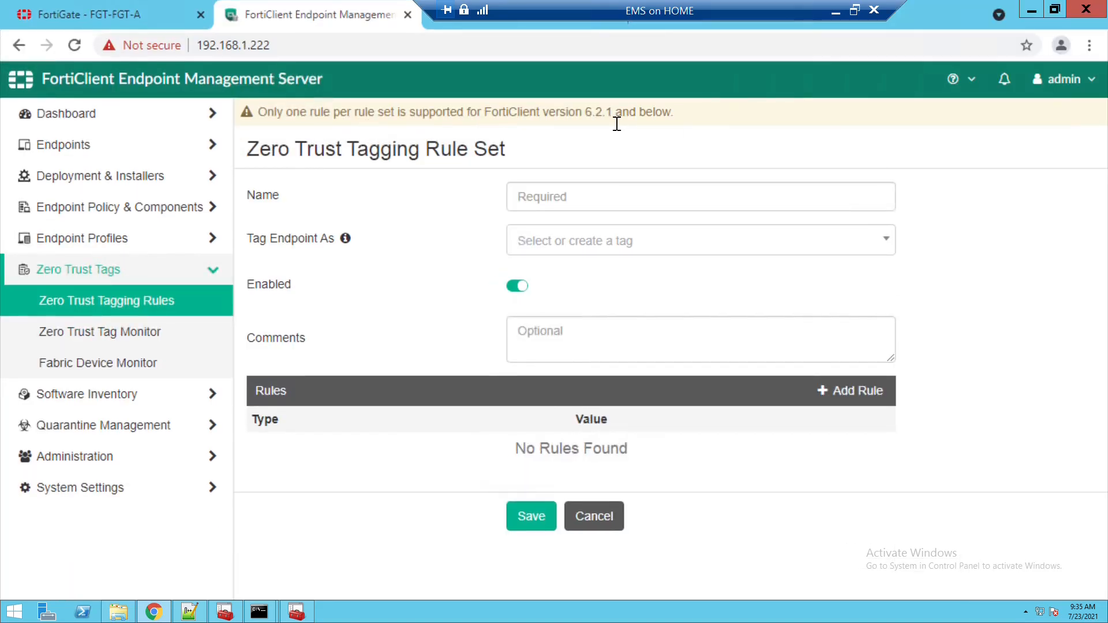
- Name the rule set lab.local, tag matching endpoints as lab.local, and add a rule
click(581, 203)
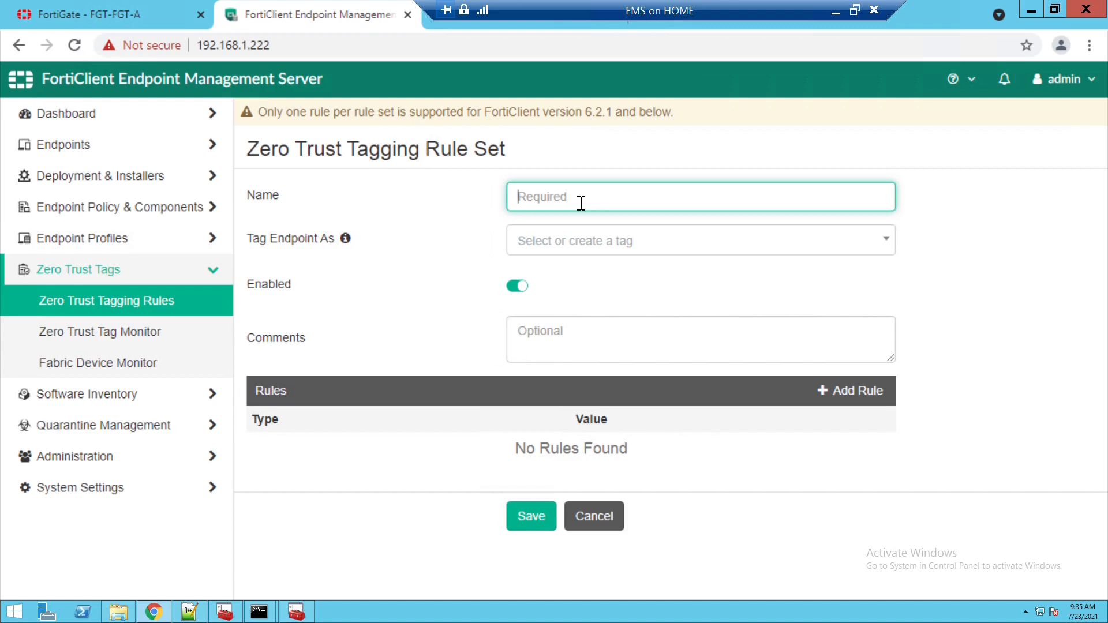
text(domain)
key(BackSpace)
key(BackSpace)
key(BackSpace)
key(BackSpace)
key(BackSpace)
key(BackSpace)
text(lan)
text(.loca)
text(l)
click(583, 250)
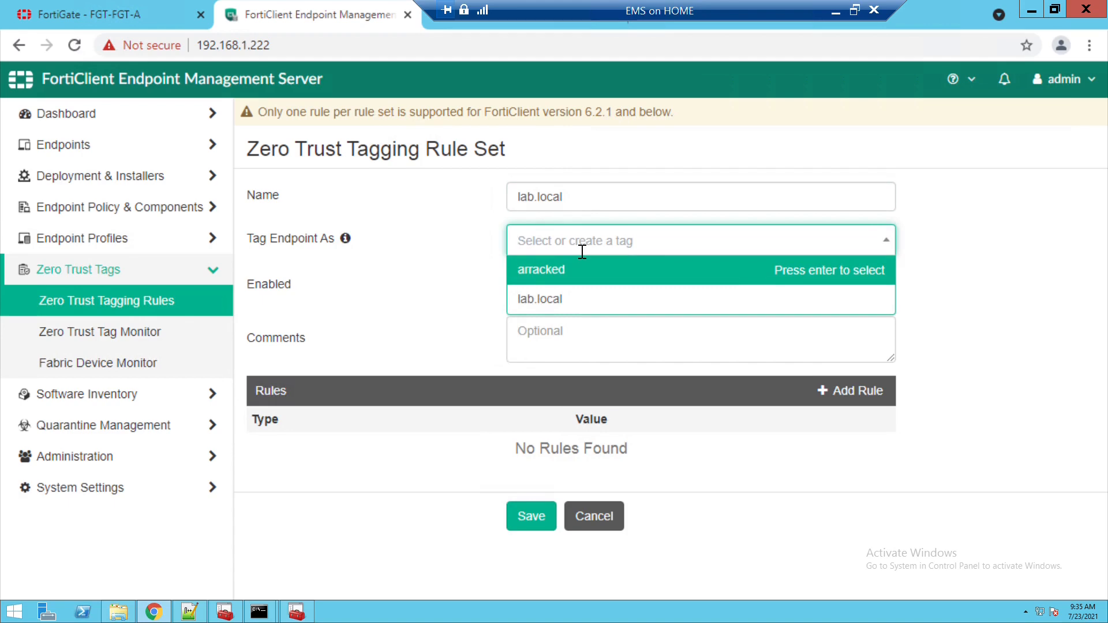
click(566, 303)
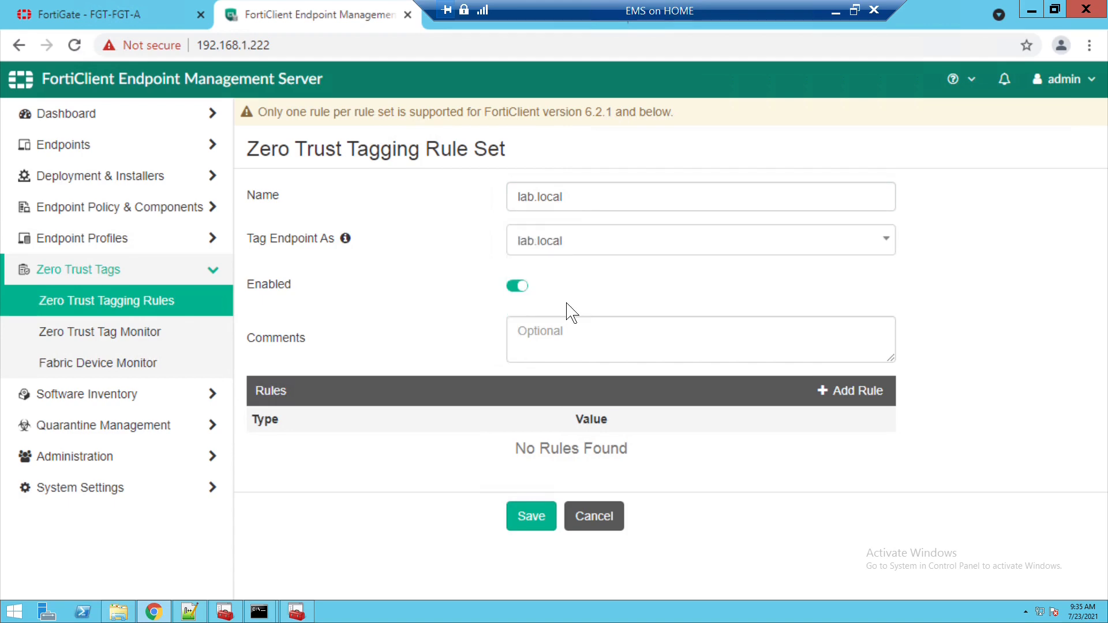
click(879, 409)
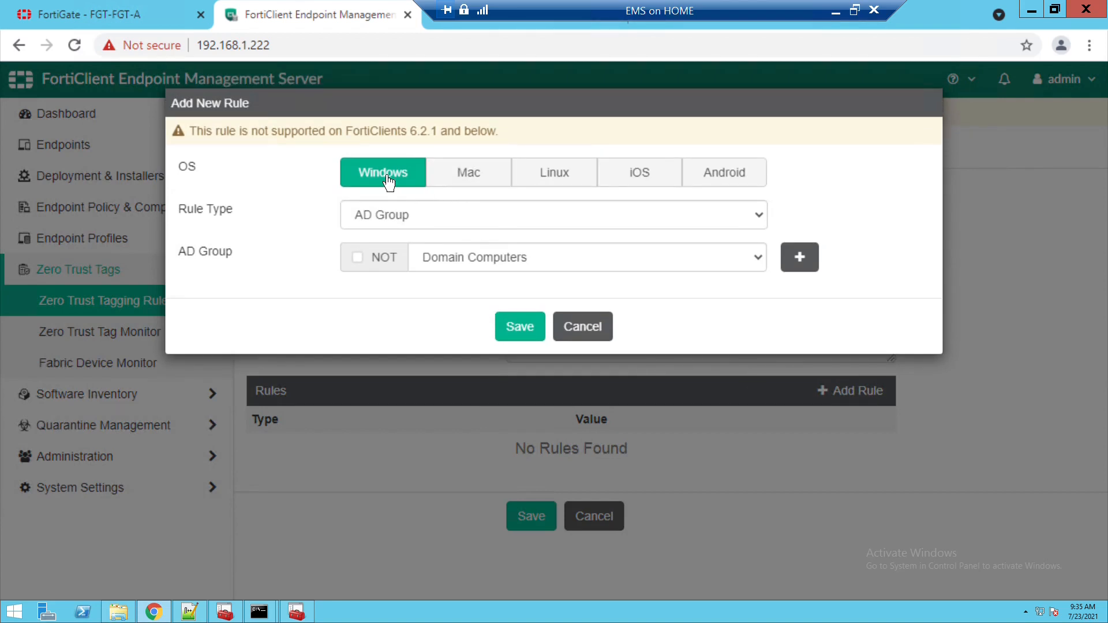
- Create a Windows rule of type Logged in Domain with domain lab.local
click(465, 183)
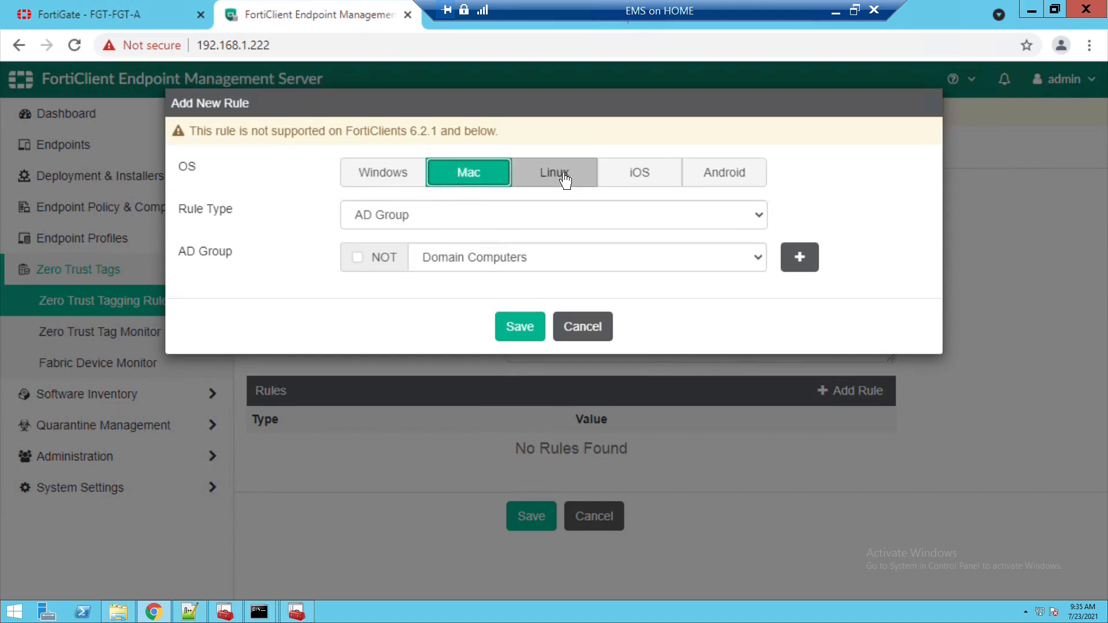
click(564, 179)
click(638, 173)
click(744, 152)
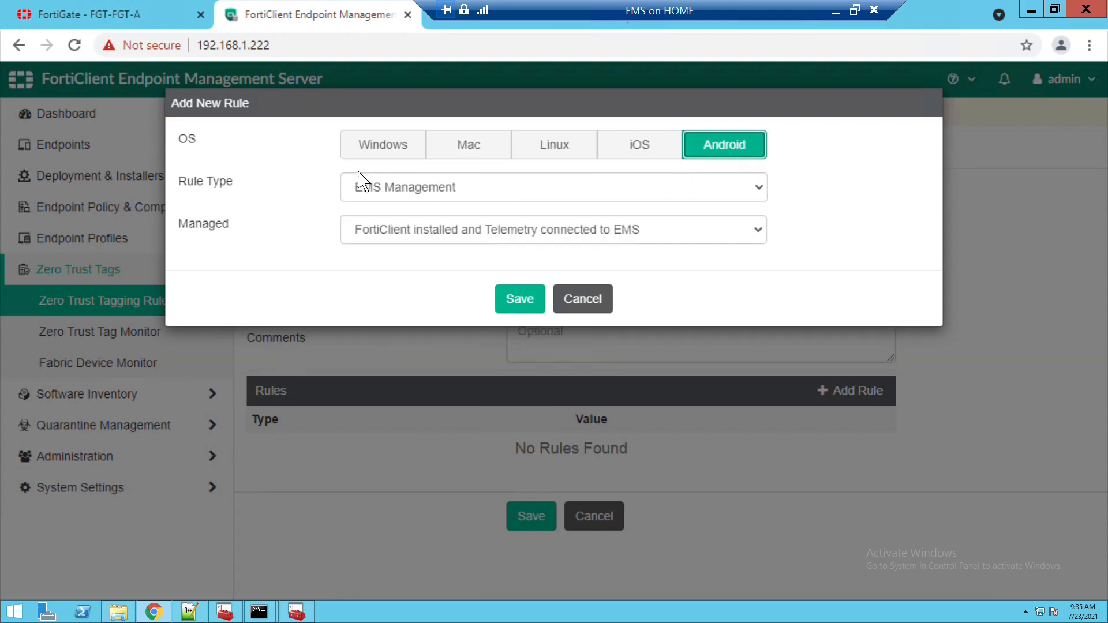
click(384, 157)
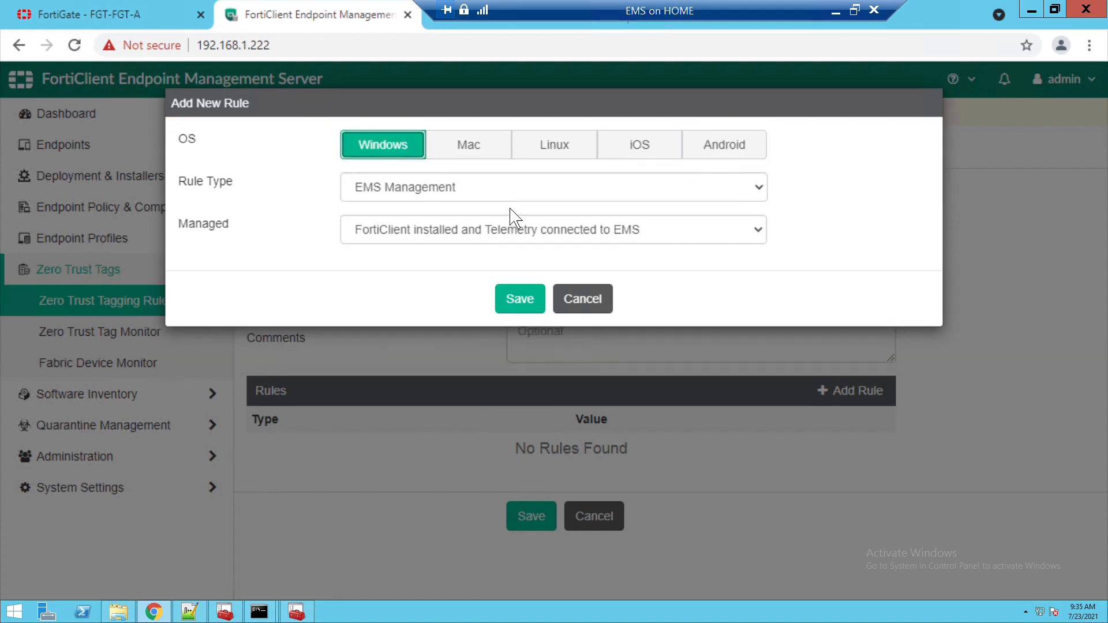
click(472, 194)
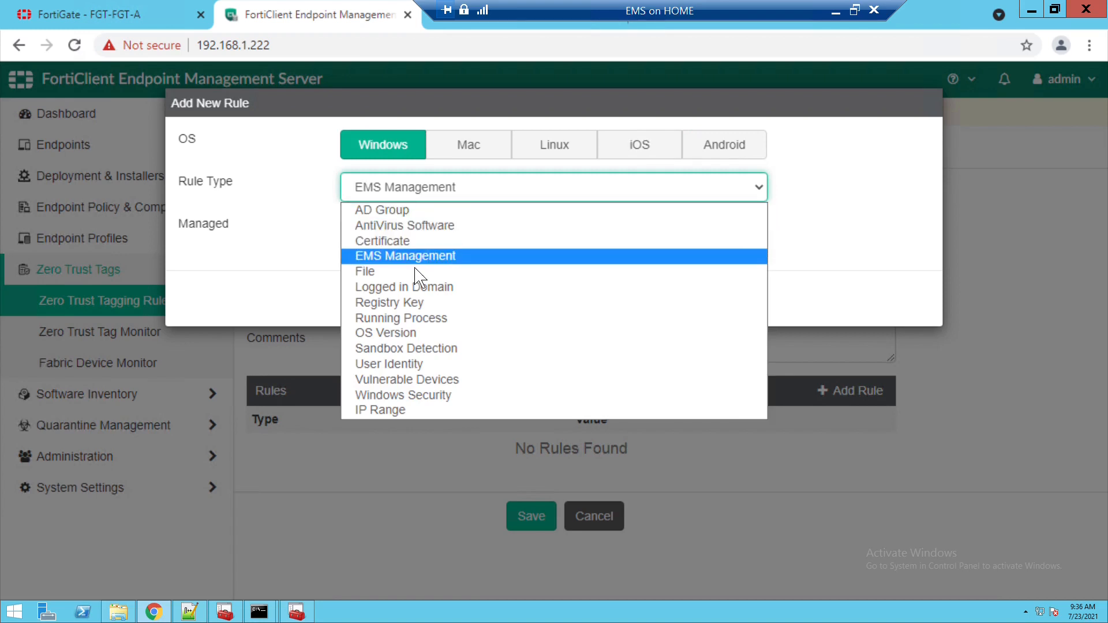
click(413, 291)
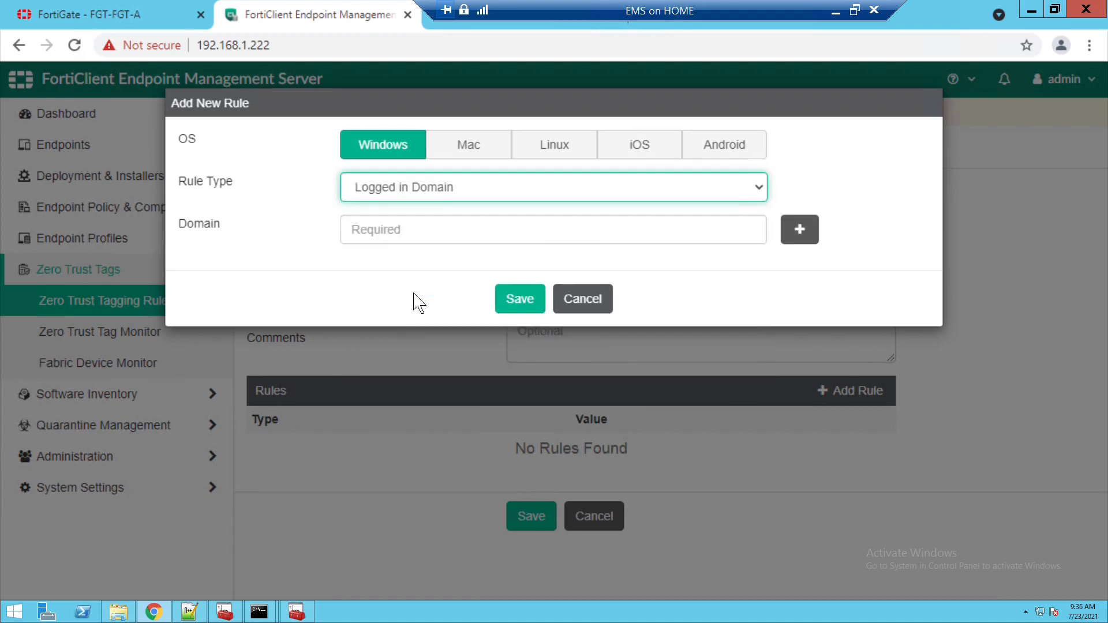
click(407, 242)
text(la)
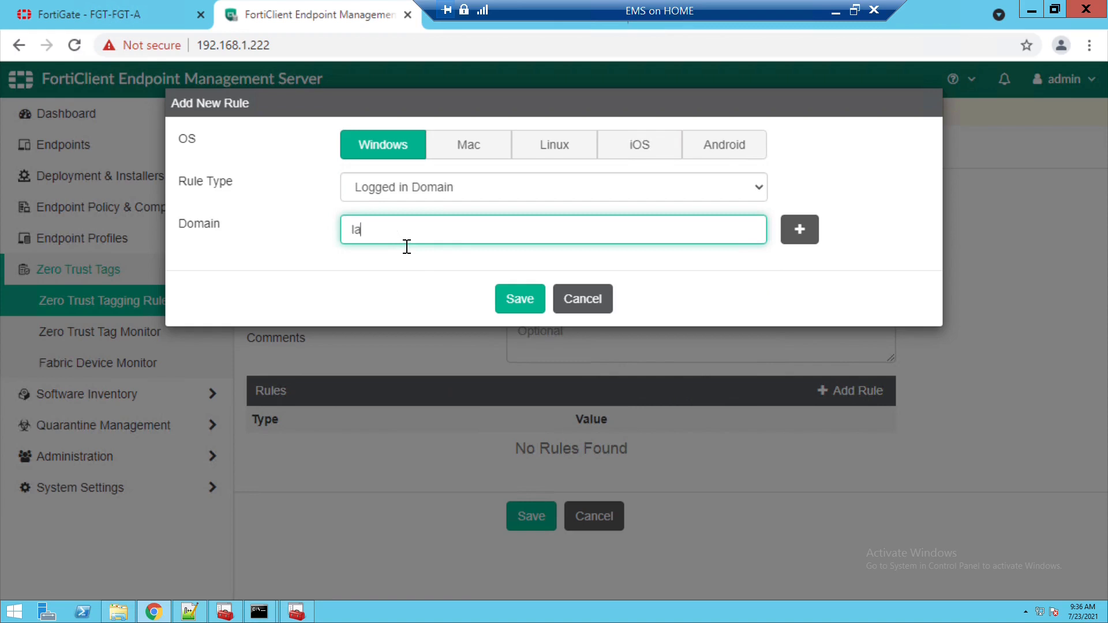
text(b.local)
click(526, 300)
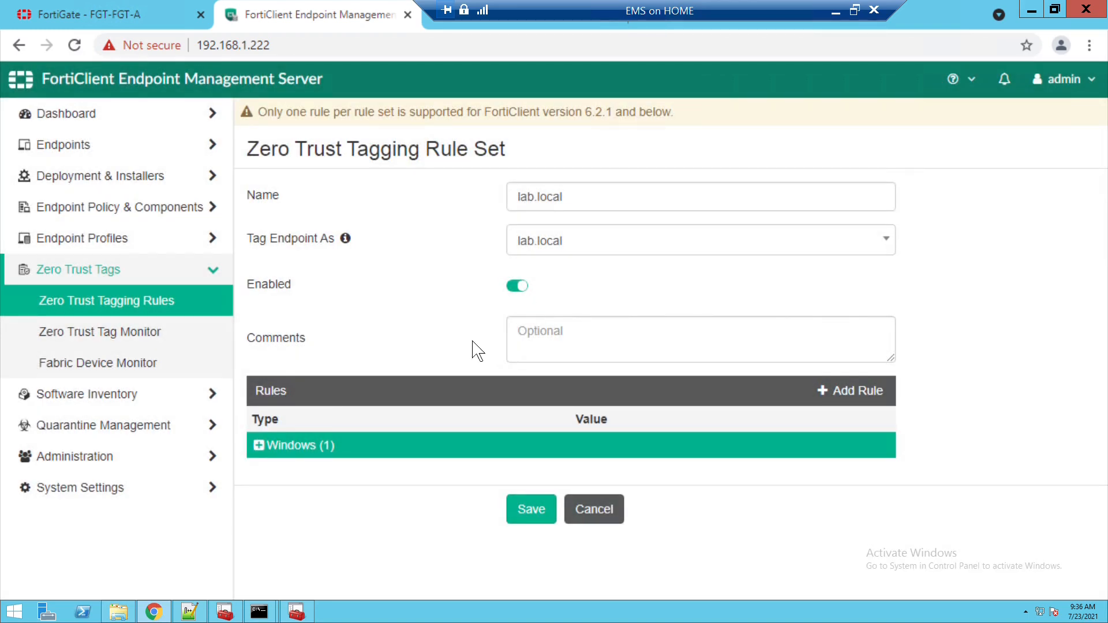
- Expand the Windows rules, start a second rule, then cancel it without changes
click(271, 450)
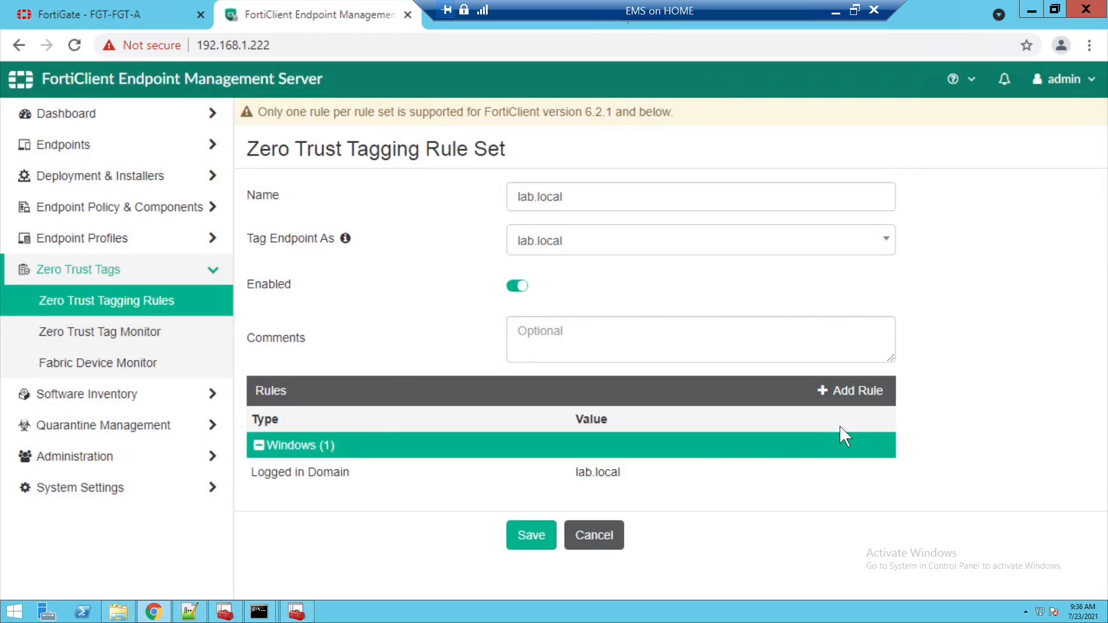
click(854, 405)
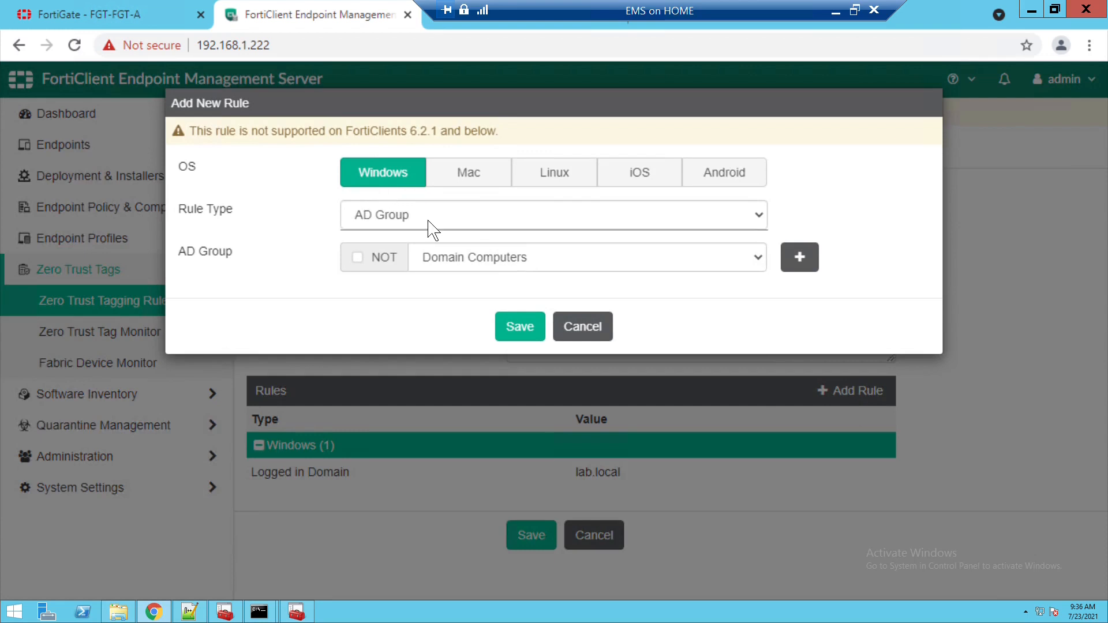
click(430, 228)
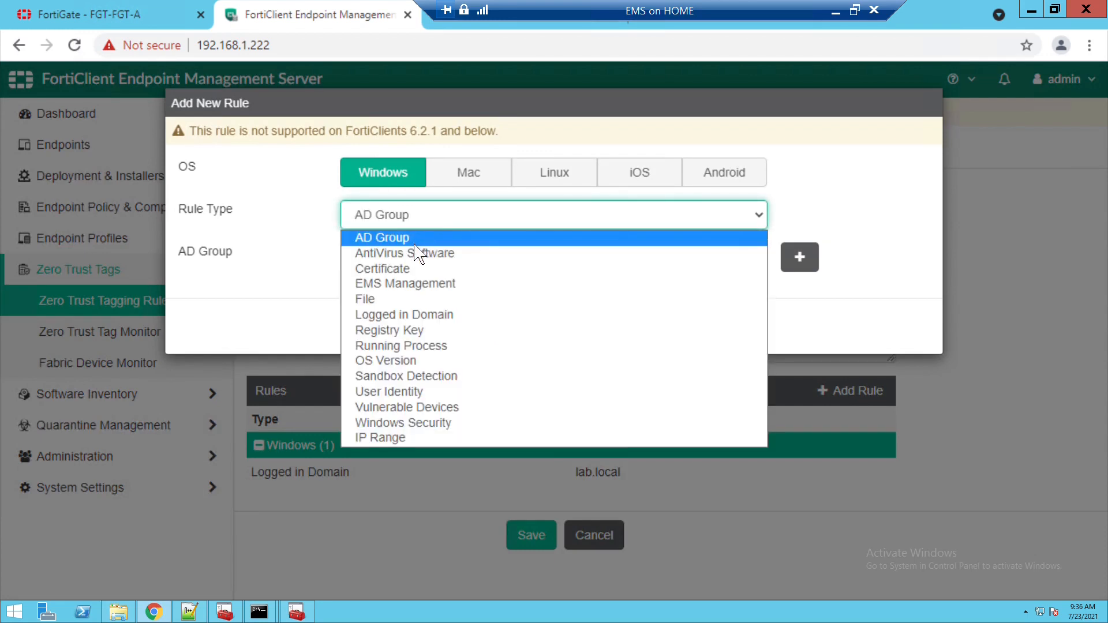
click(415, 244)
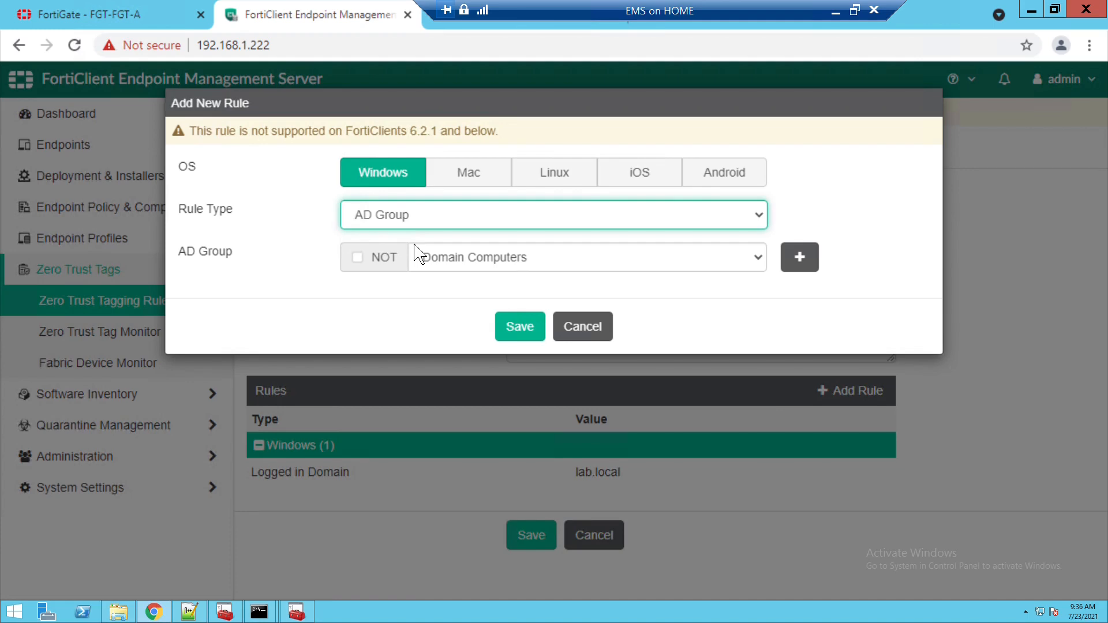
click(583, 327)
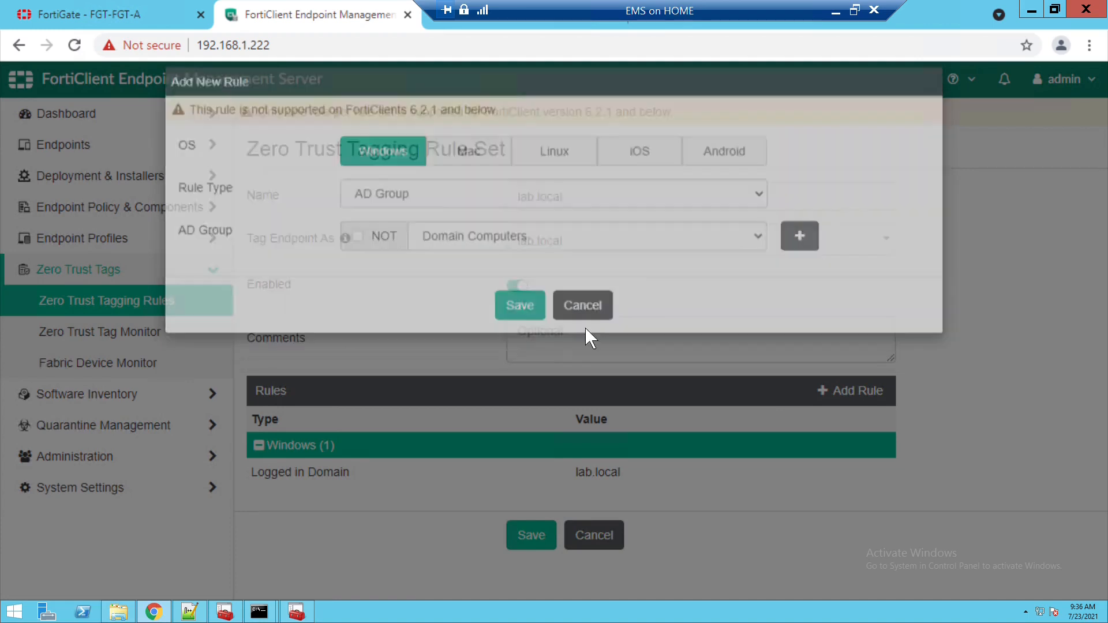
- Save the lab.local rule set, check WIN10 under the Low tag, and view the empty Fabric Device Monitor
click(531, 535)
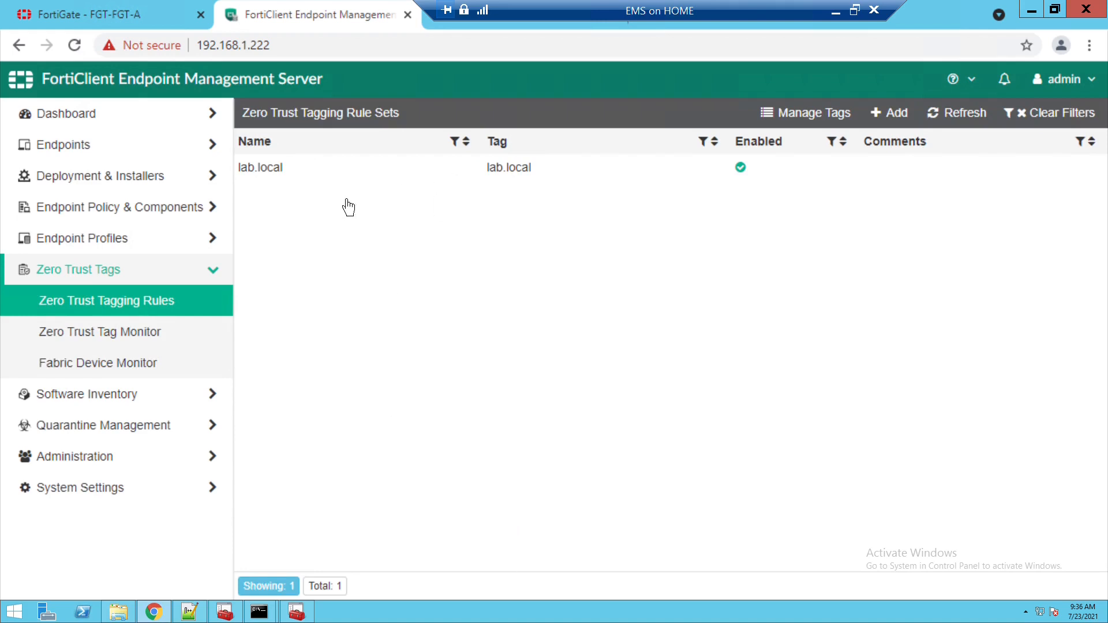
click(292, 184)
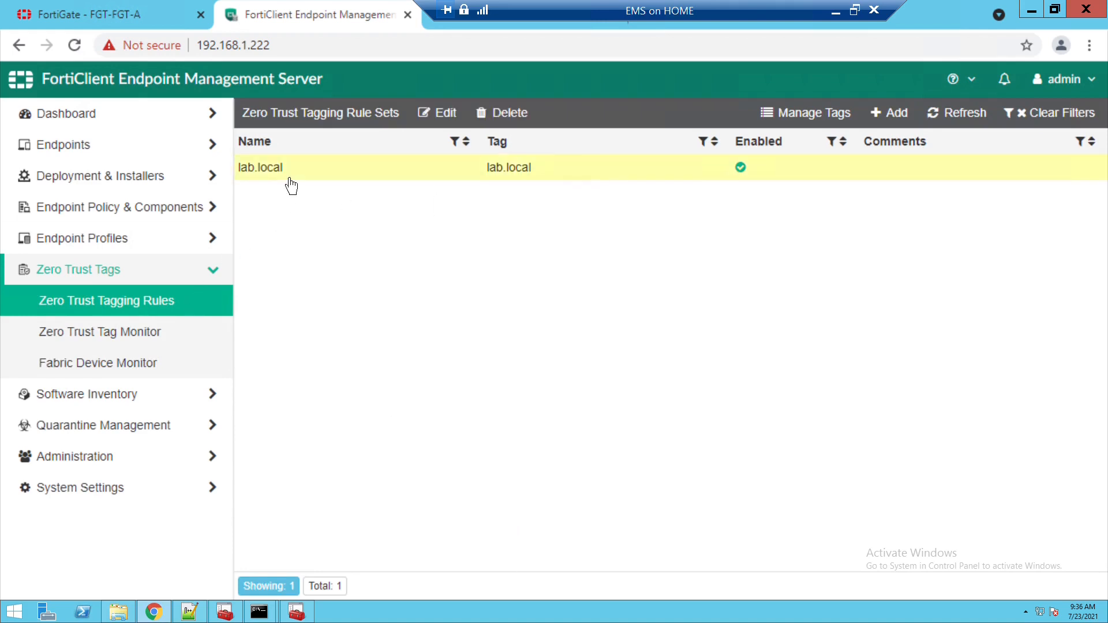
click(139, 345)
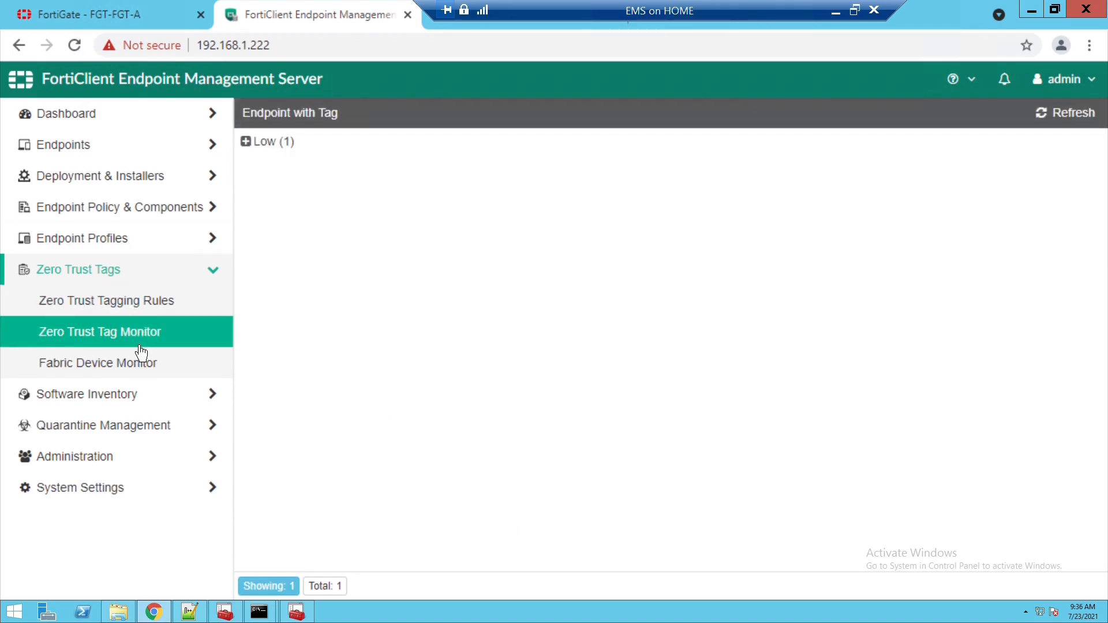
click(253, 144)
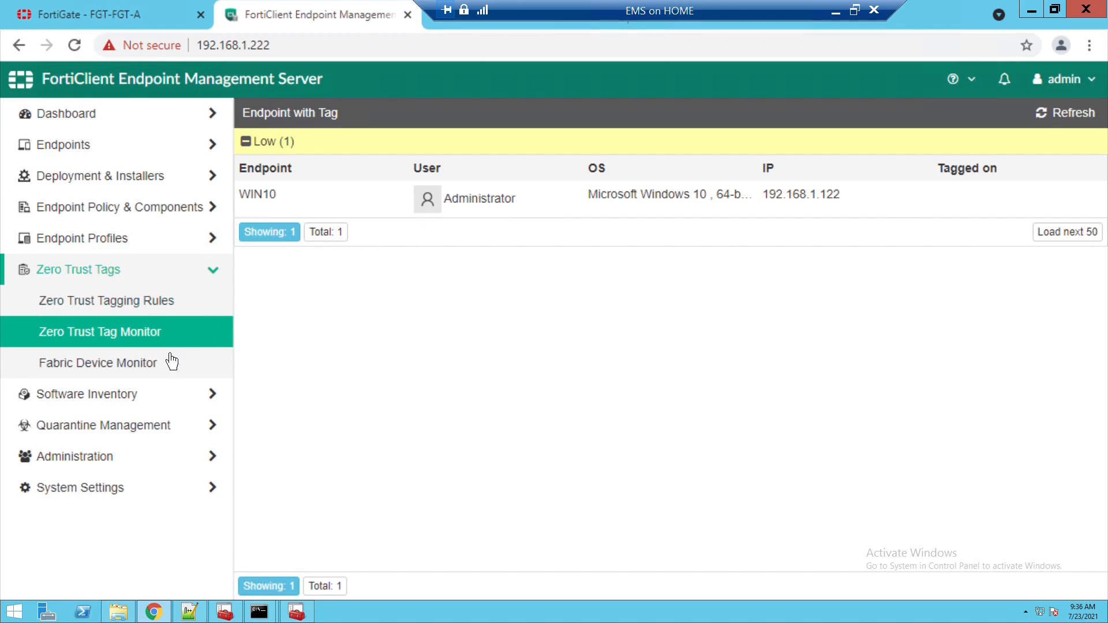
click(154, 374)
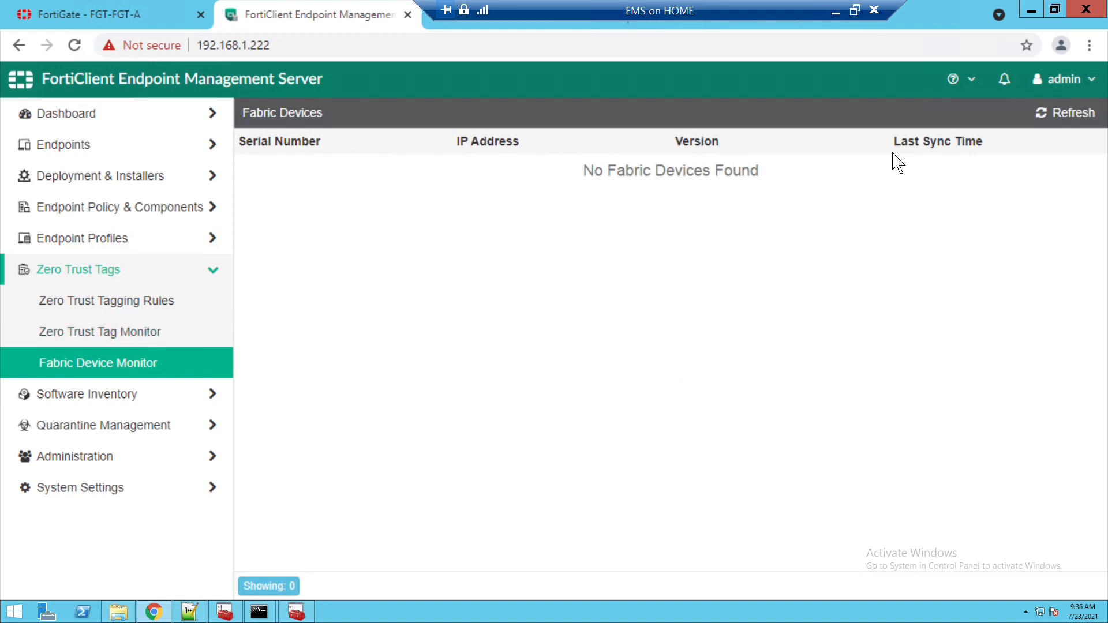
click(1064, 14)
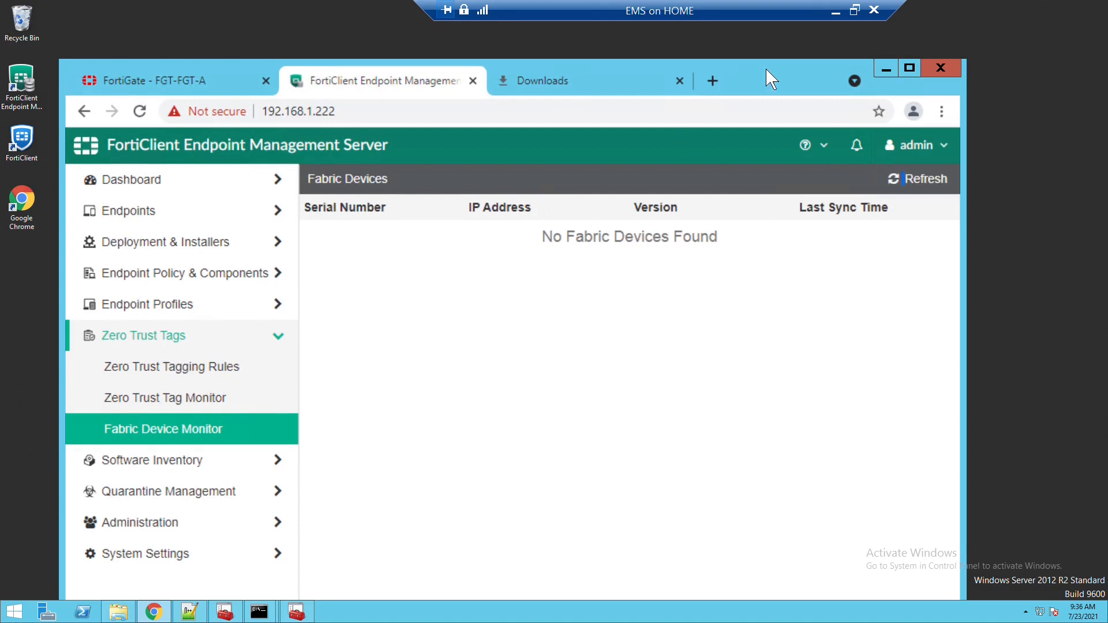
- Connect to the win10 VM full screen from Hyper-V Manager and sign in with the administrator password
click(919, 70)
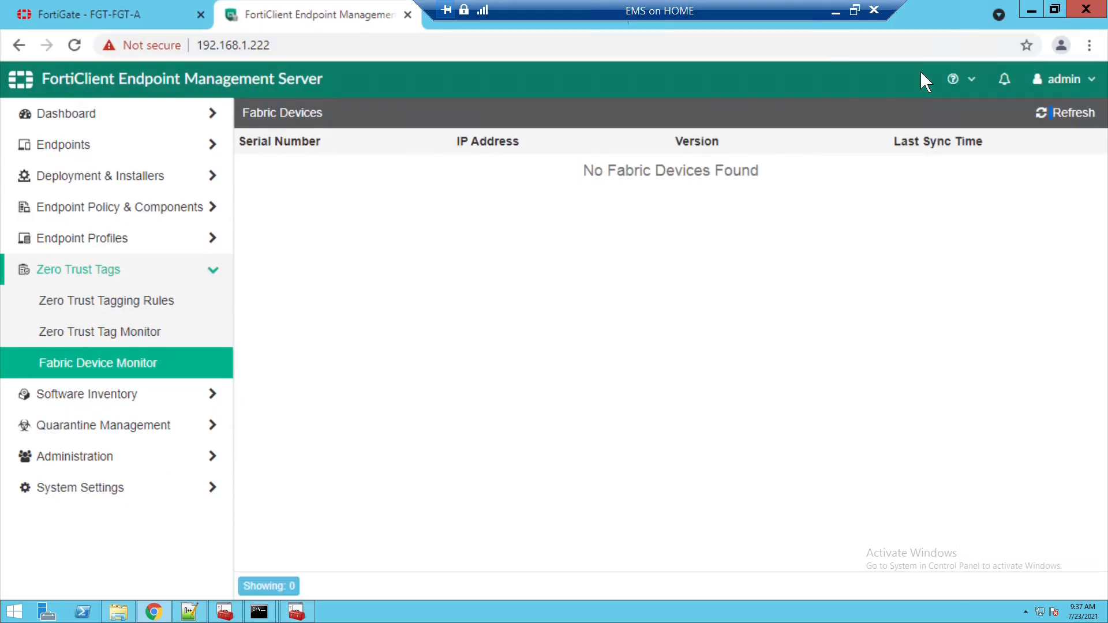
click(832, 10)
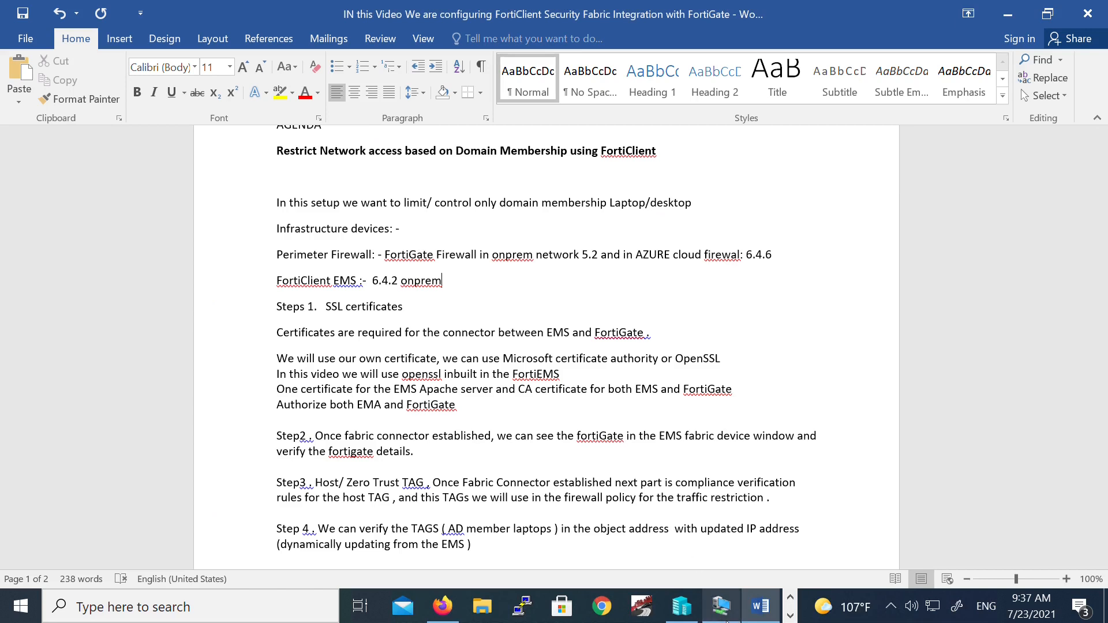
click(682, 605)
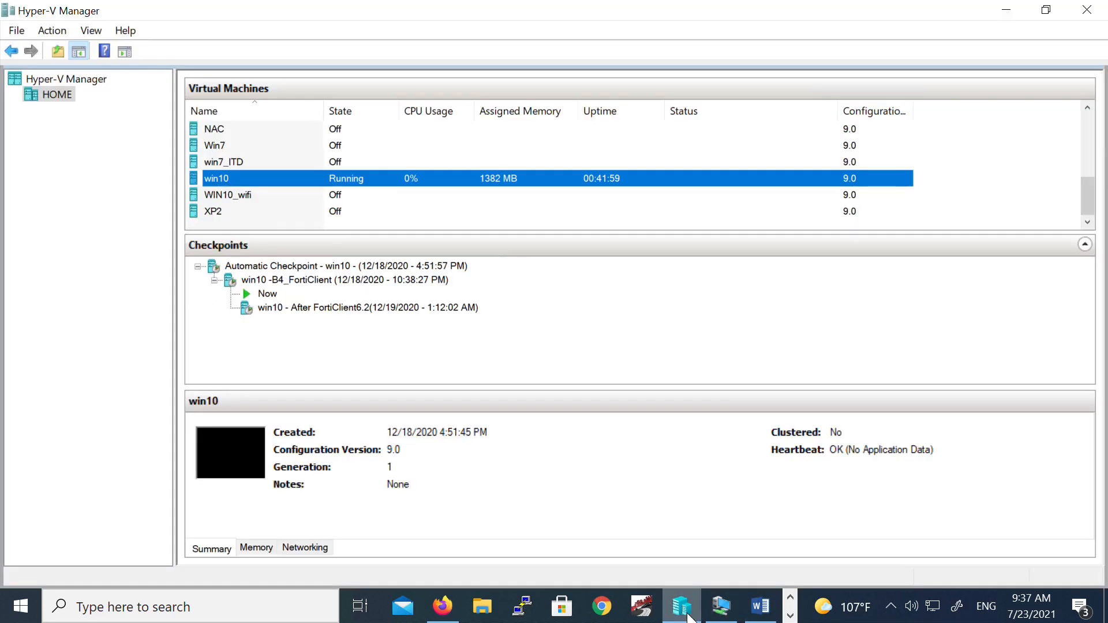
double_click(245, 181)
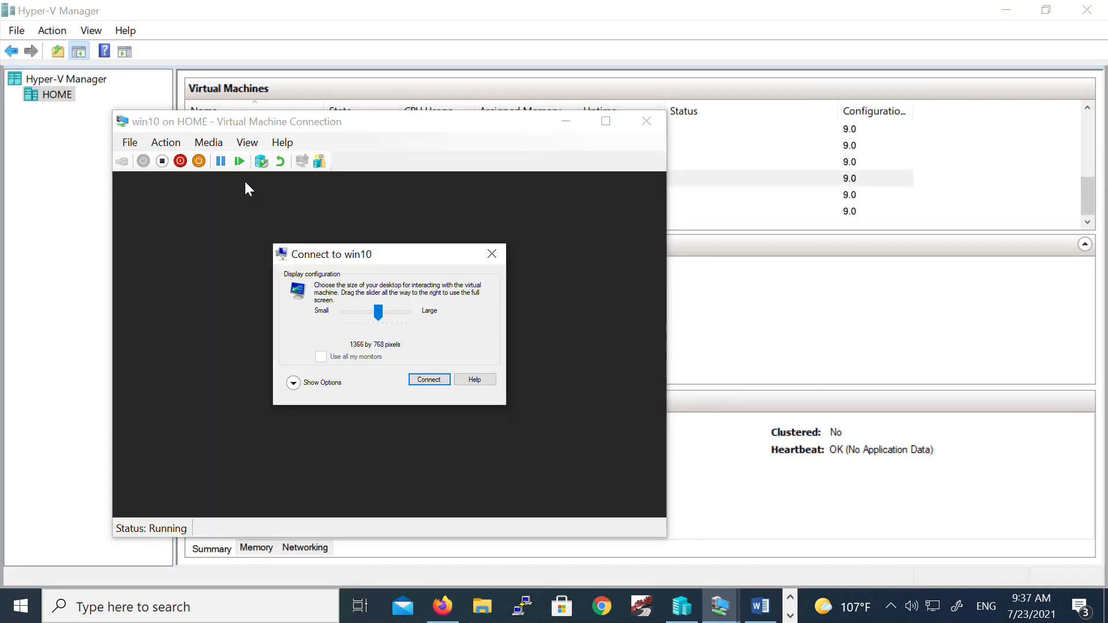
click(435, 379)
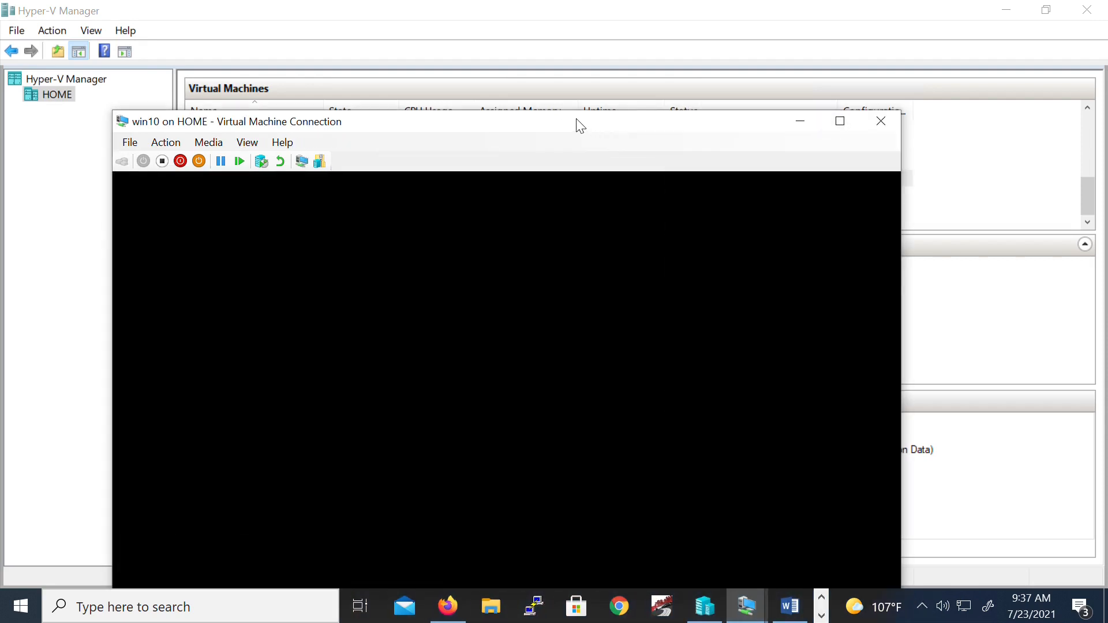
double_click(581, 127)
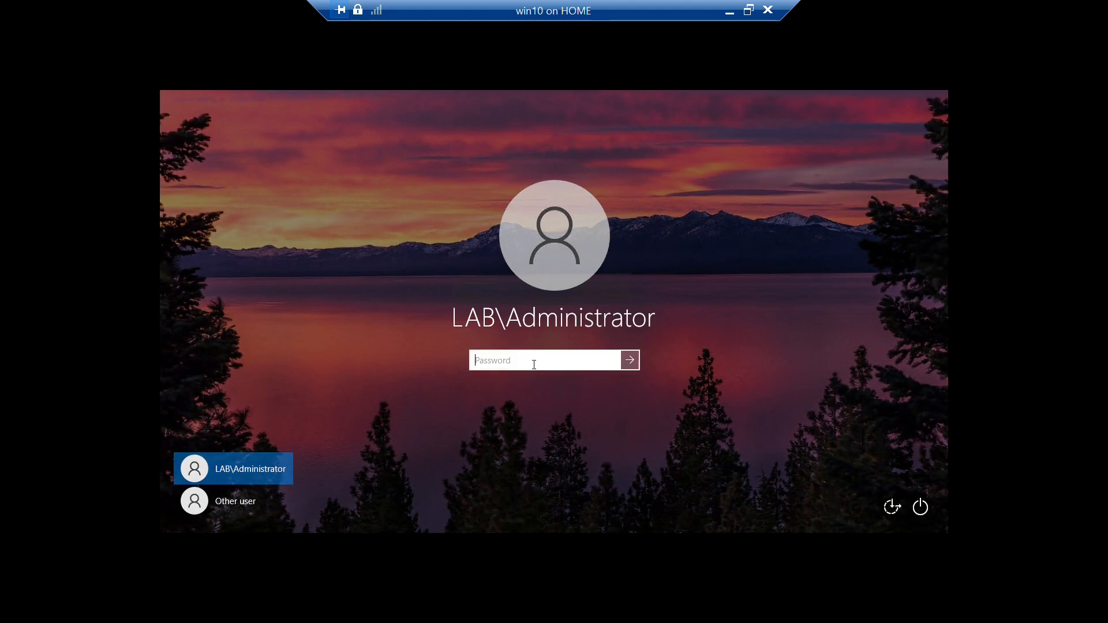
text(P@ssw0rd12)
key(Return)
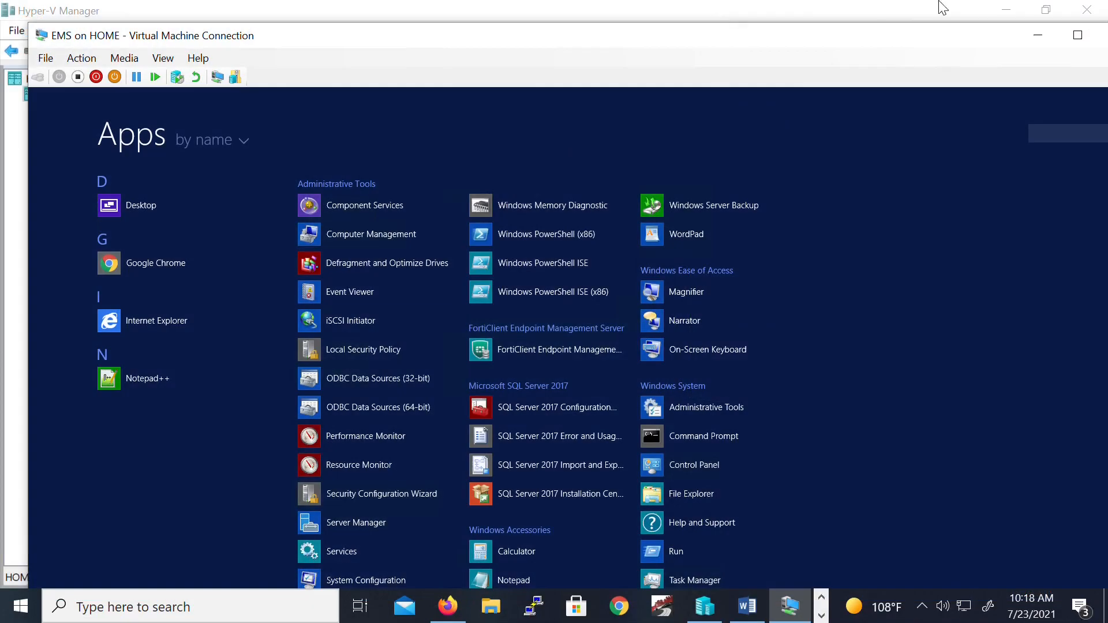
- Return to the EMS server's Windows Server desktop
double_click(916, 33)
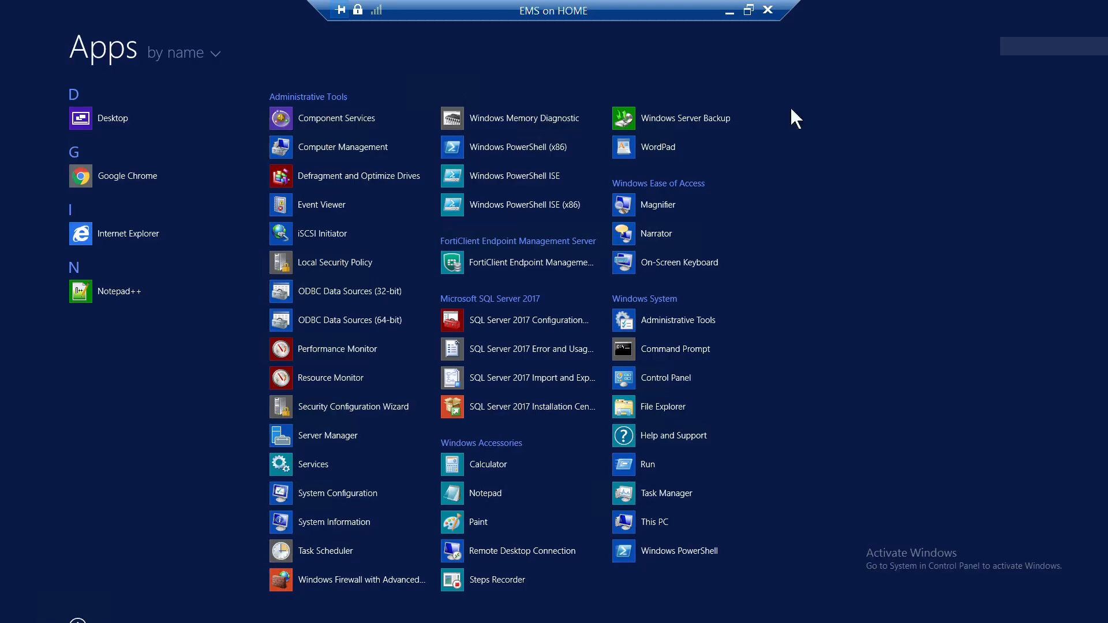
click(118, 580)
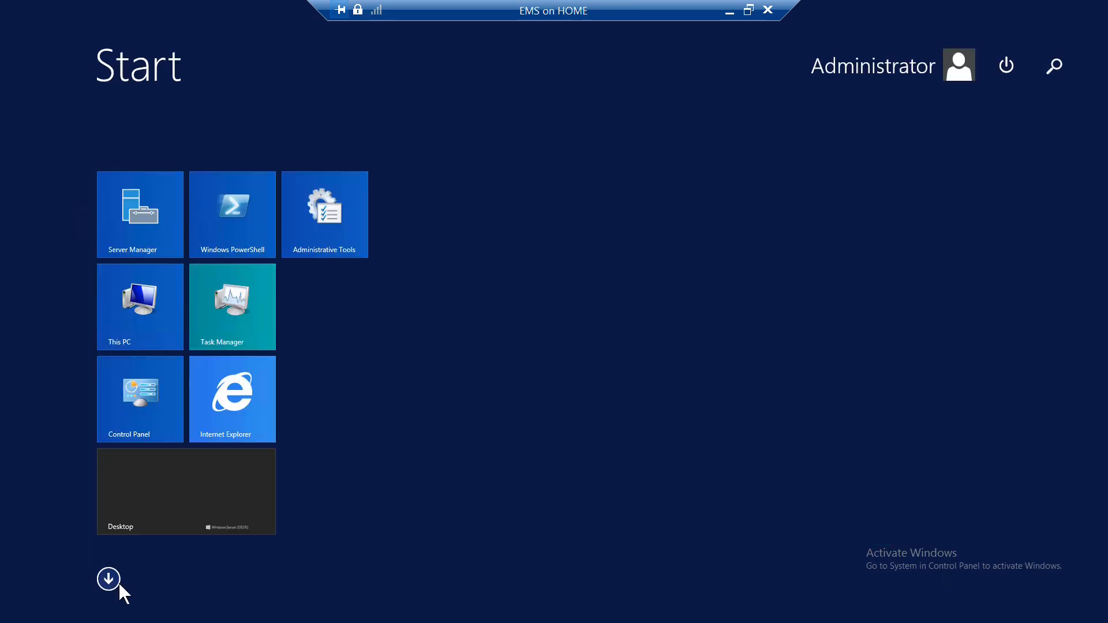
click(169, 516)
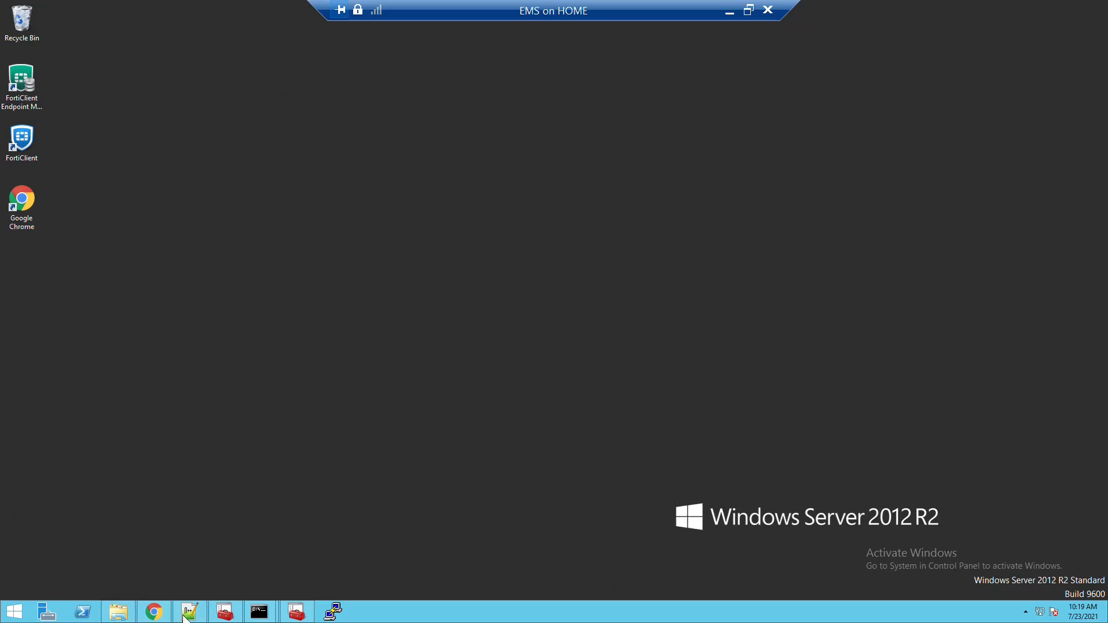
- Close FortiGate's CLI console, cancel the unsaved new policy, and switch to the FortiClient EMS tab
click(153, 612)
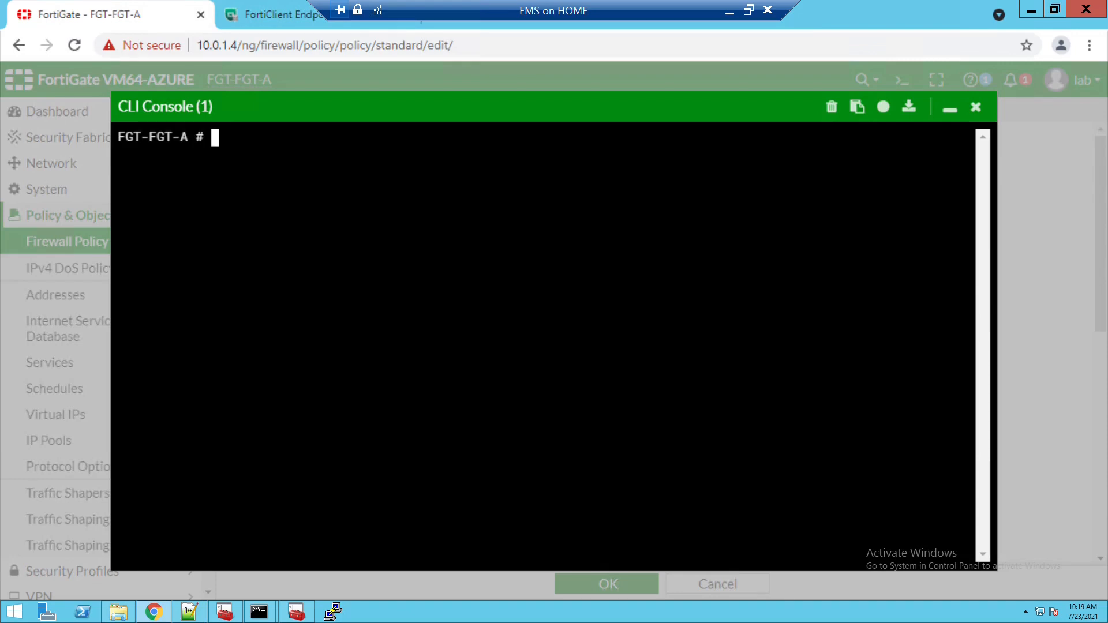
key(Return)
key(Return)
key(Return)
key(Return)
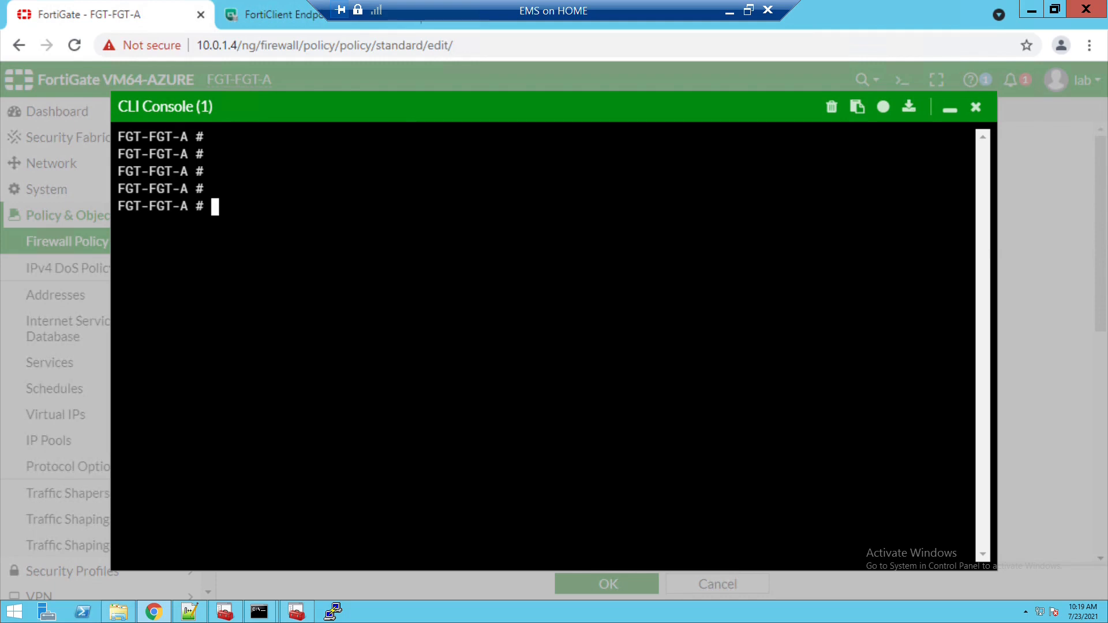
click(666, 119)
click(1055, 10)
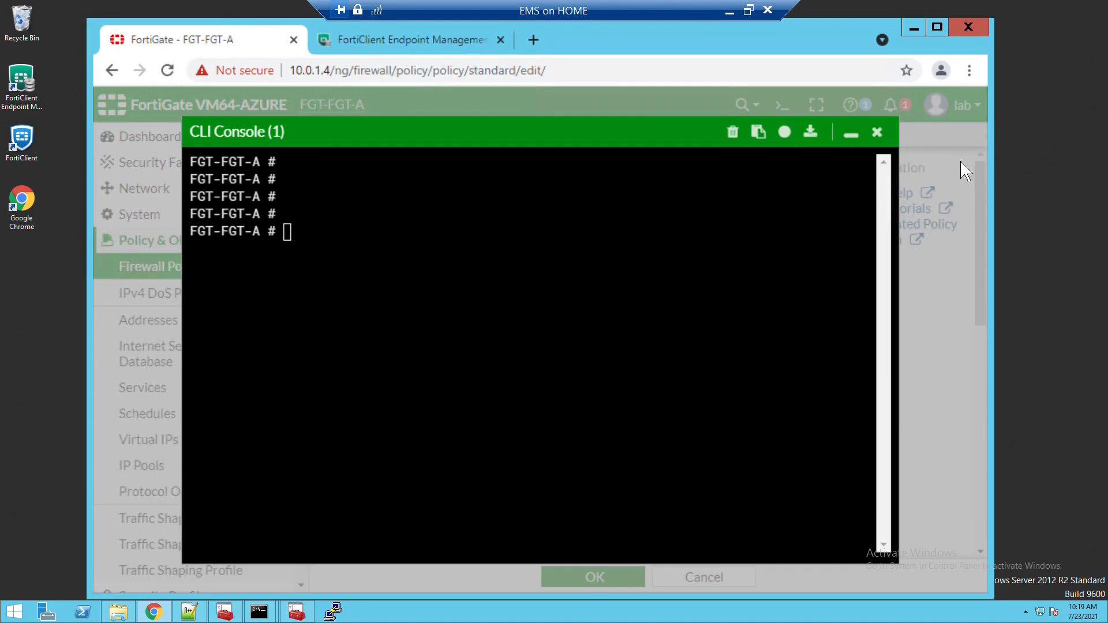
click(878, 134)
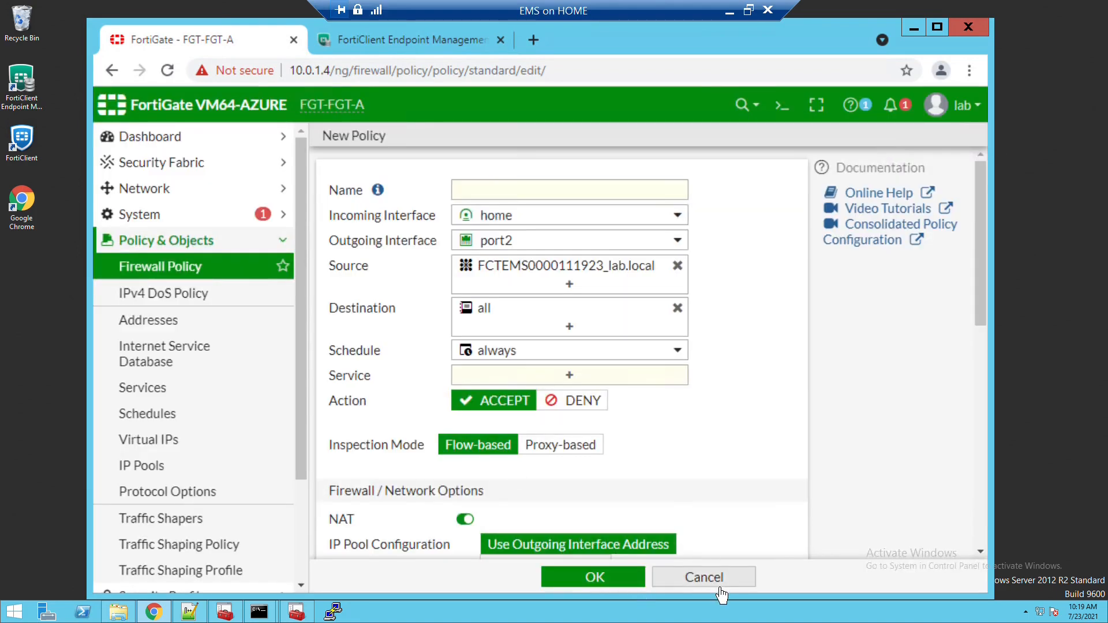
click(704, 578)
double_click(679, 51)
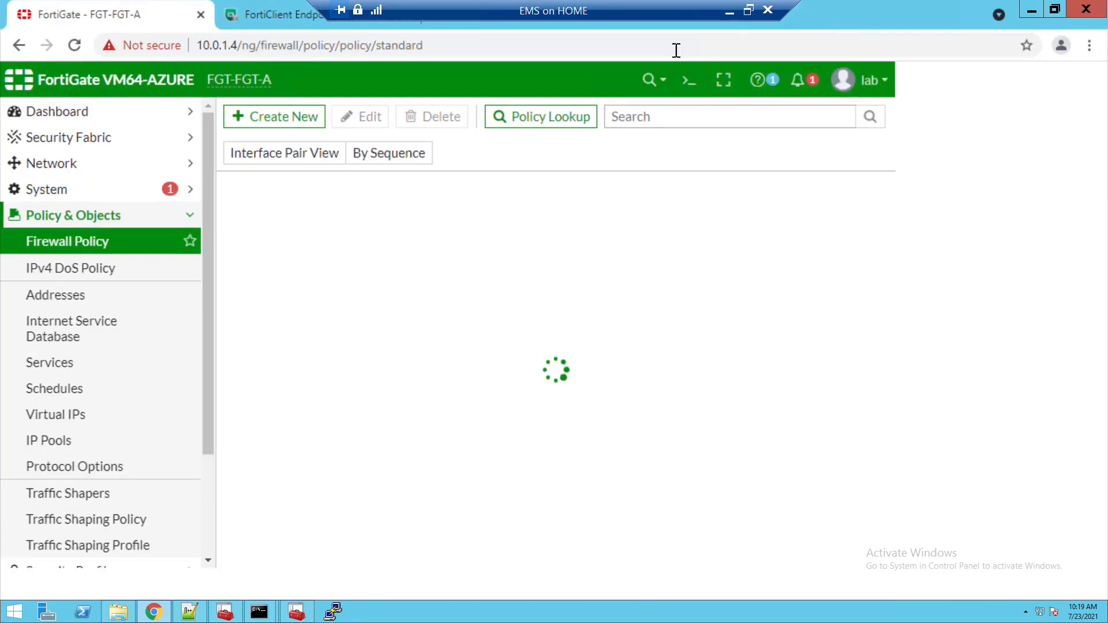
click(287, 26)
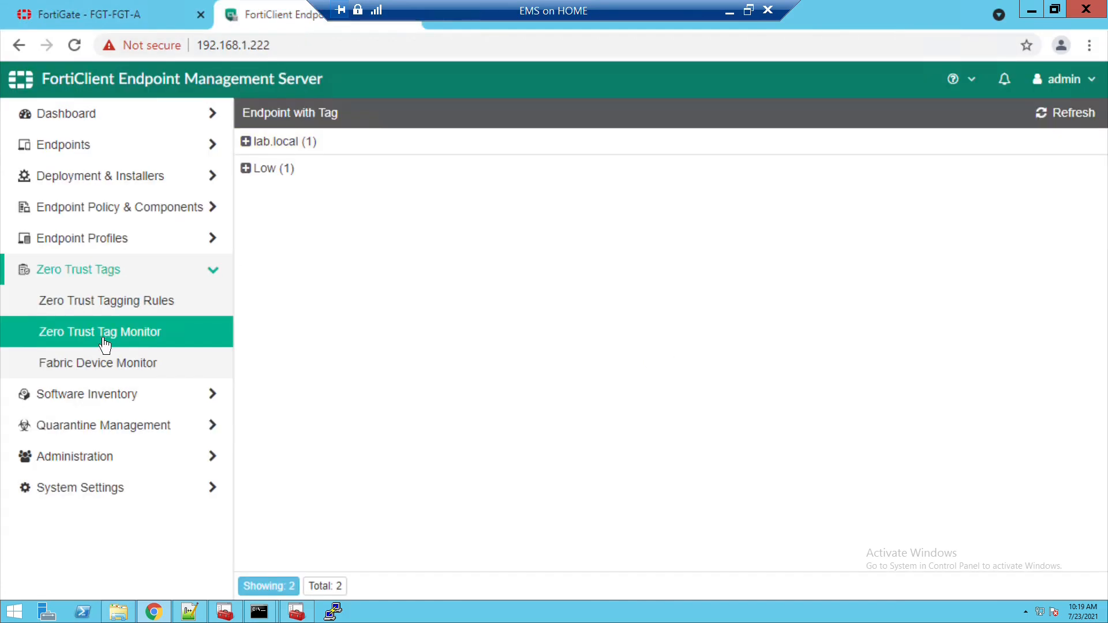
- Expand the lab.local tag group to see WIN10 at 192.168.1.122, then return to FortiGate
click(257, 151)
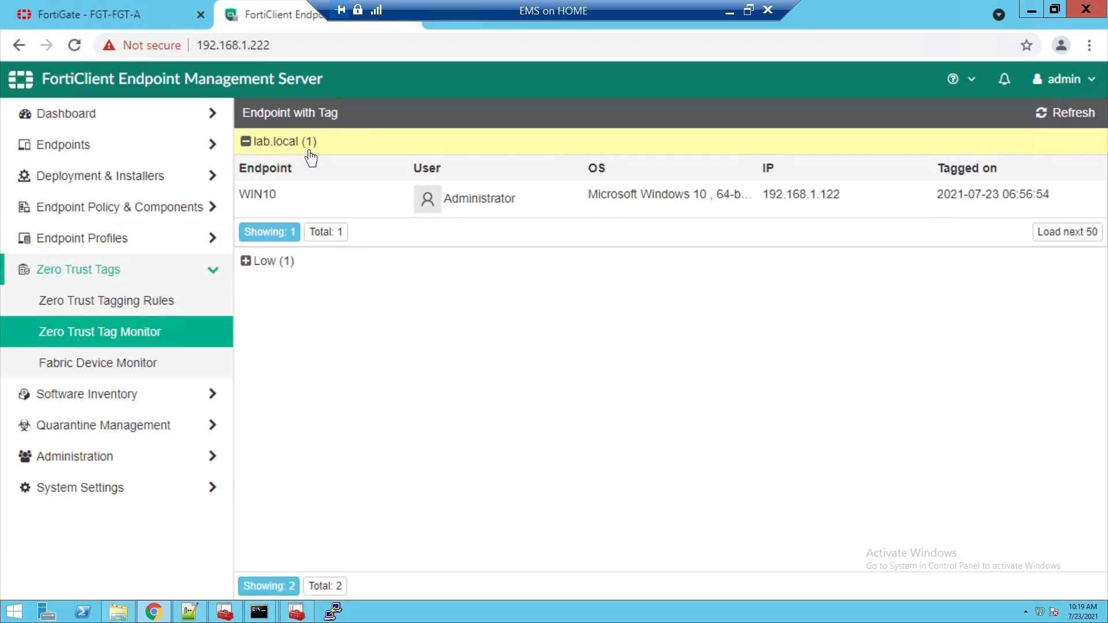
click(166, 18)
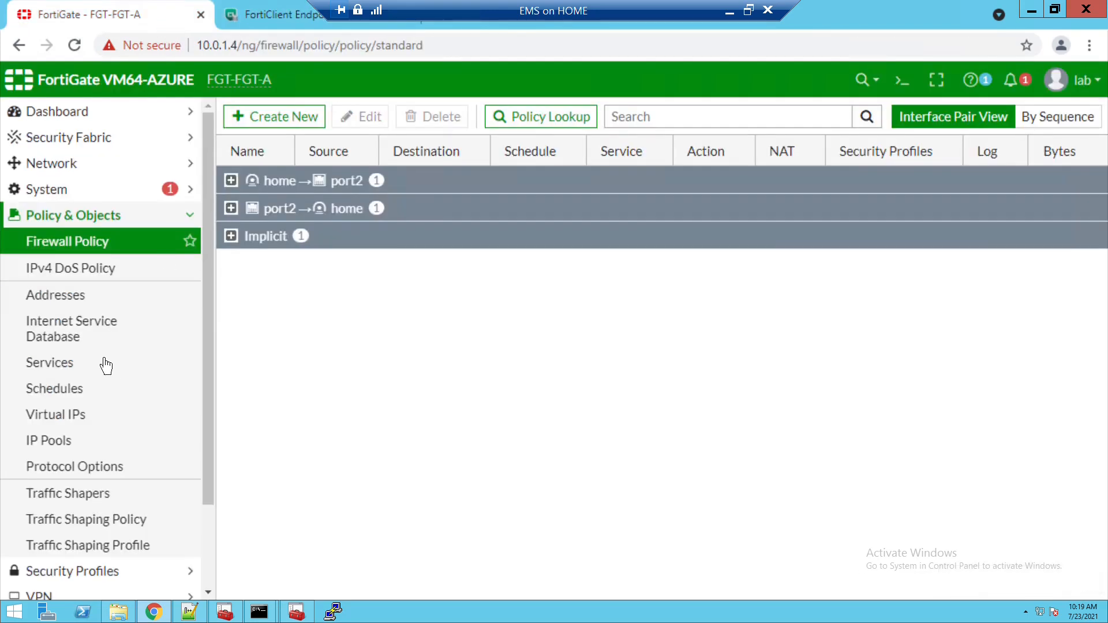
click(82, 306)
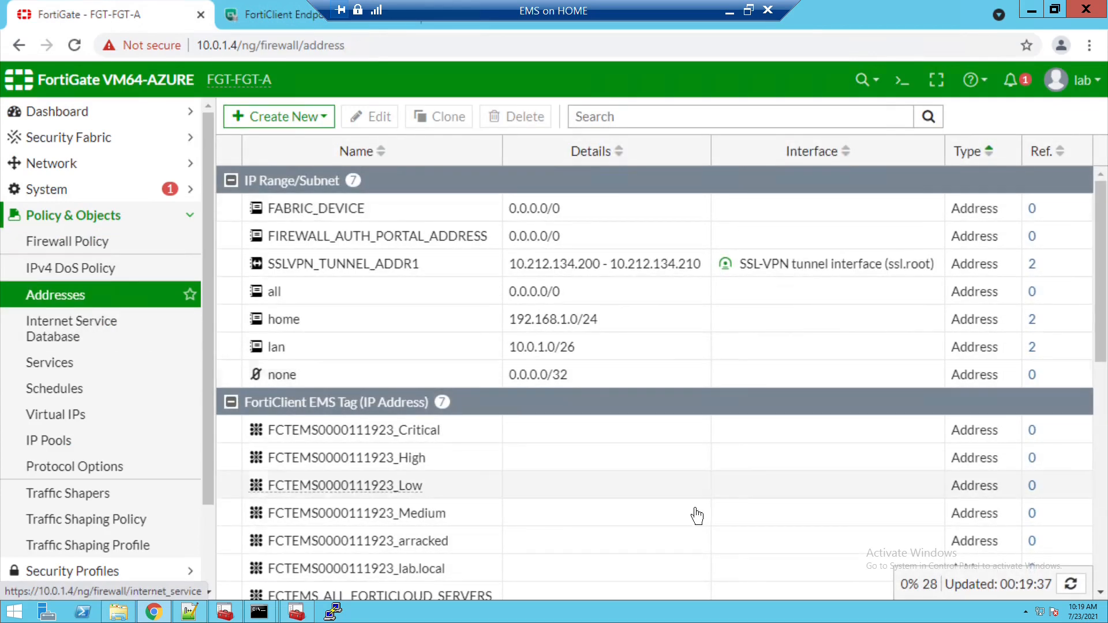
scroll(523, 496, down, 3)
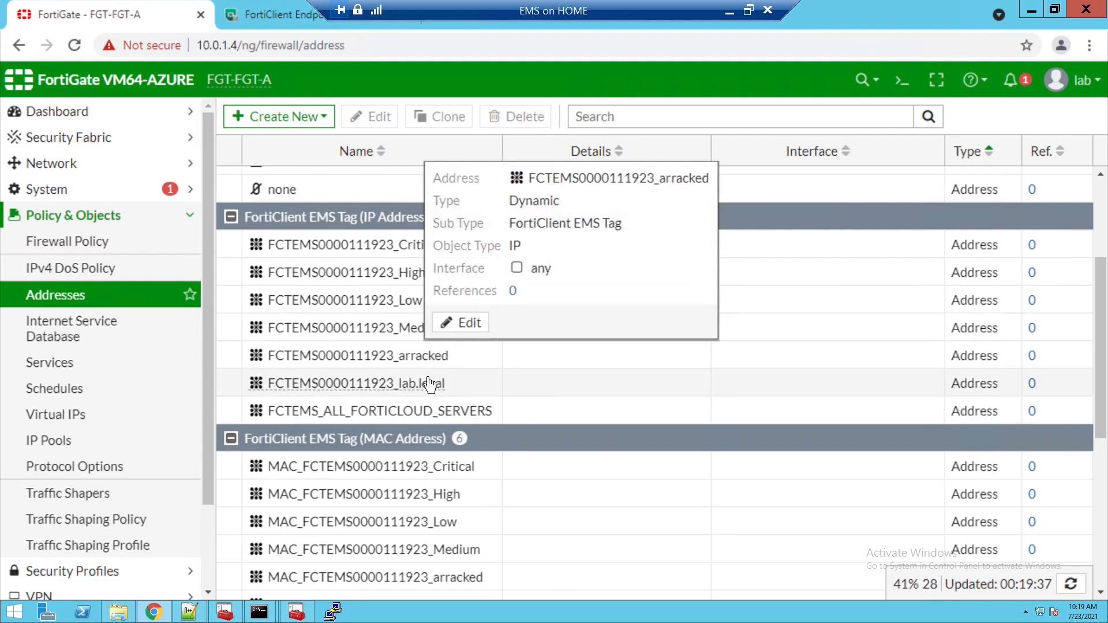
mouse_move(430, 391)
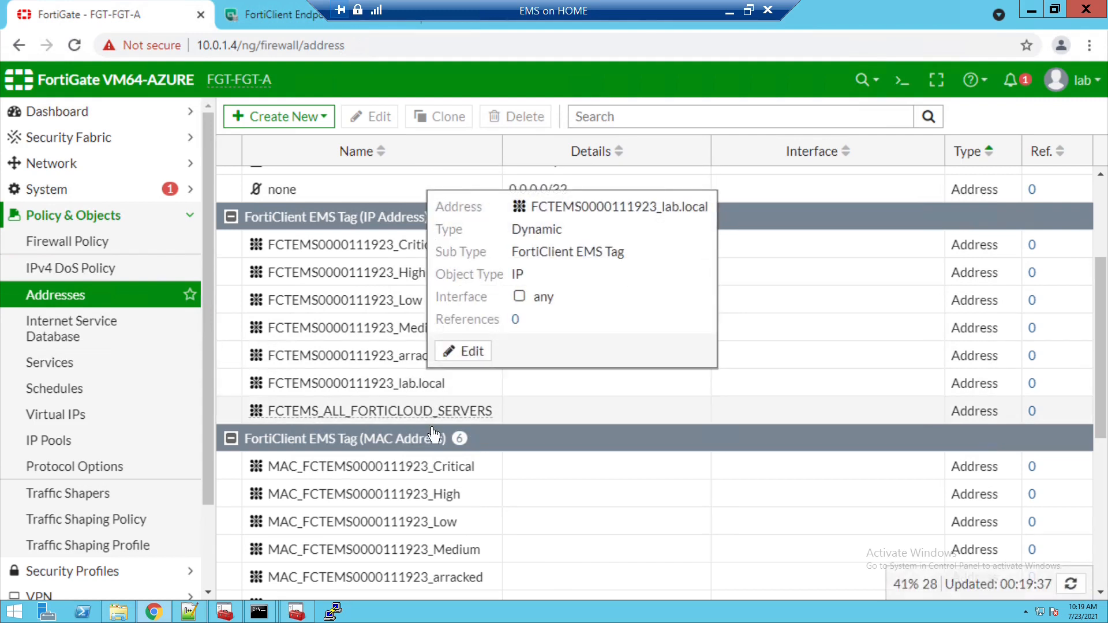
mouse_move(431, 420)
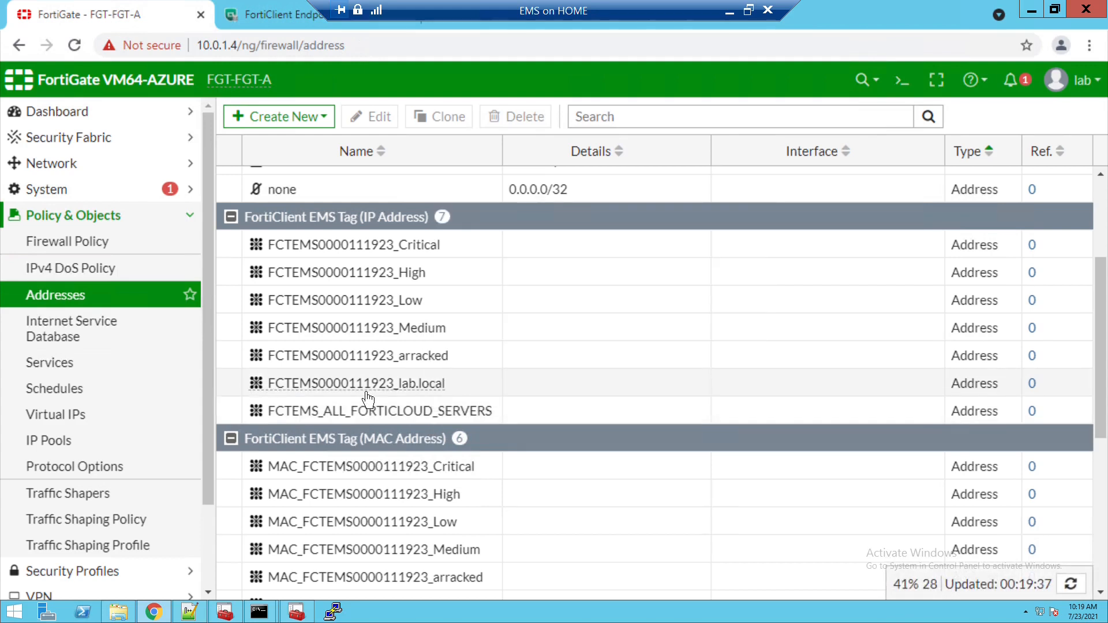
mouse_move(368, 398)
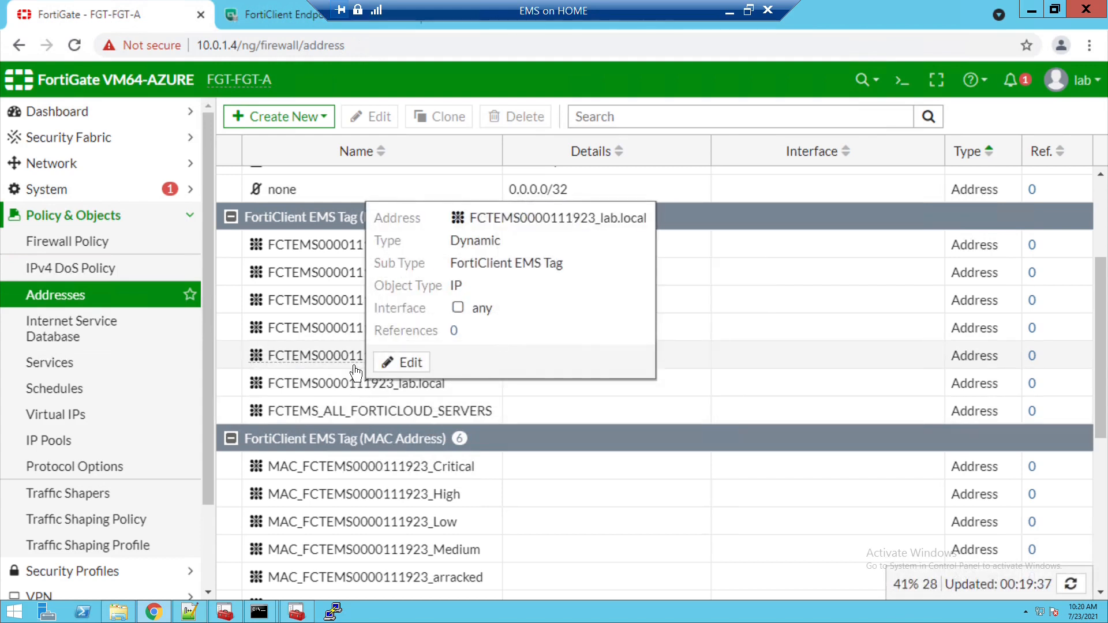
mouse_move(356, 373)
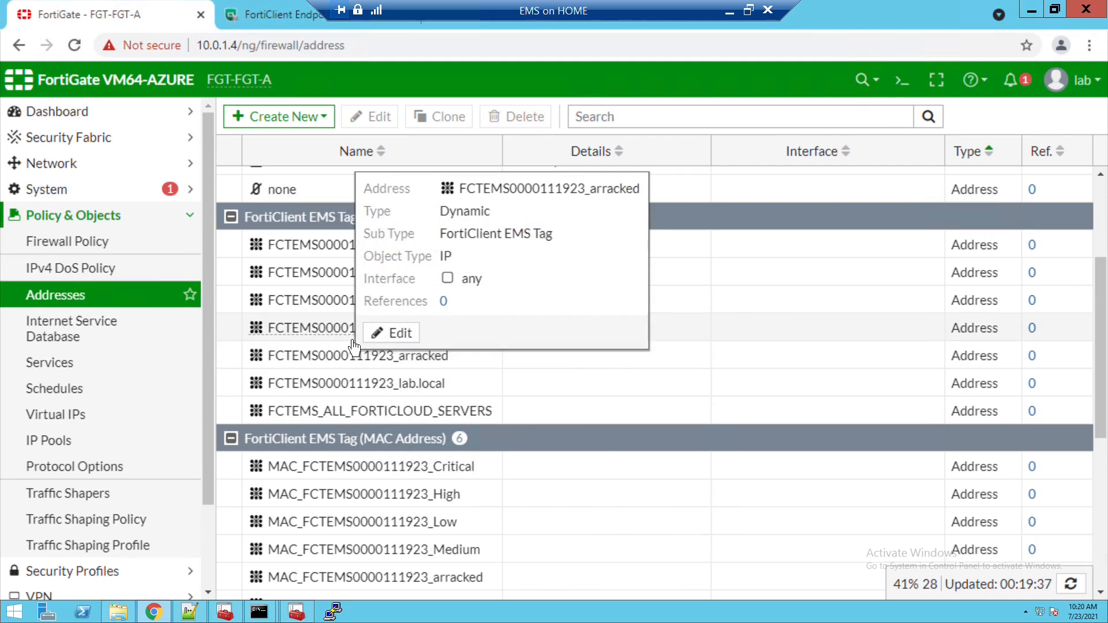
mouse_move(355, 339)
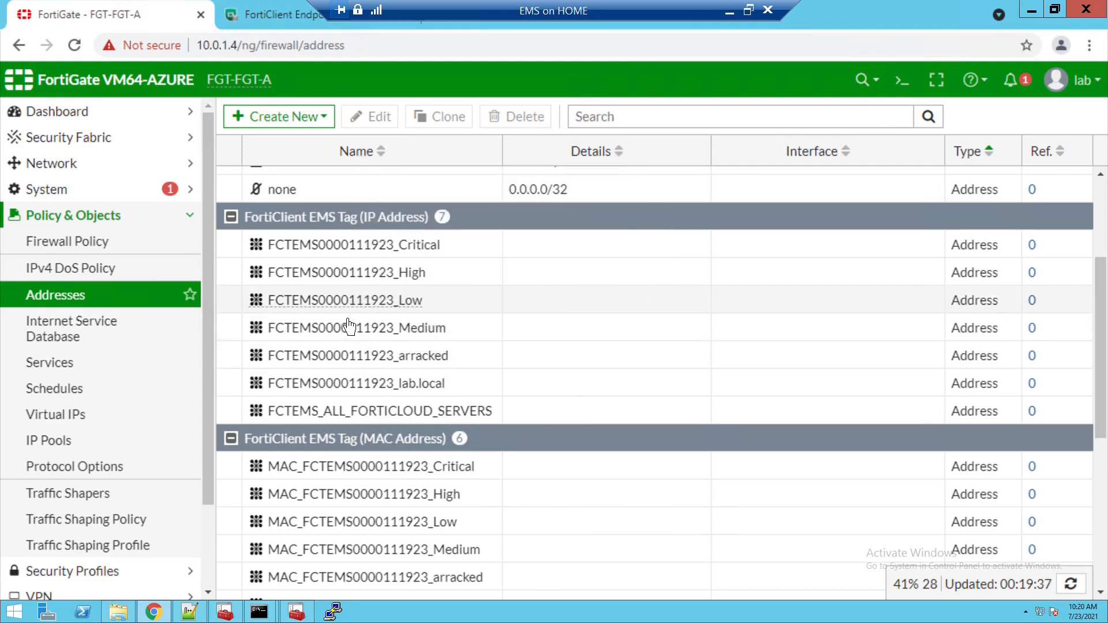
mouse_move(352, 281)
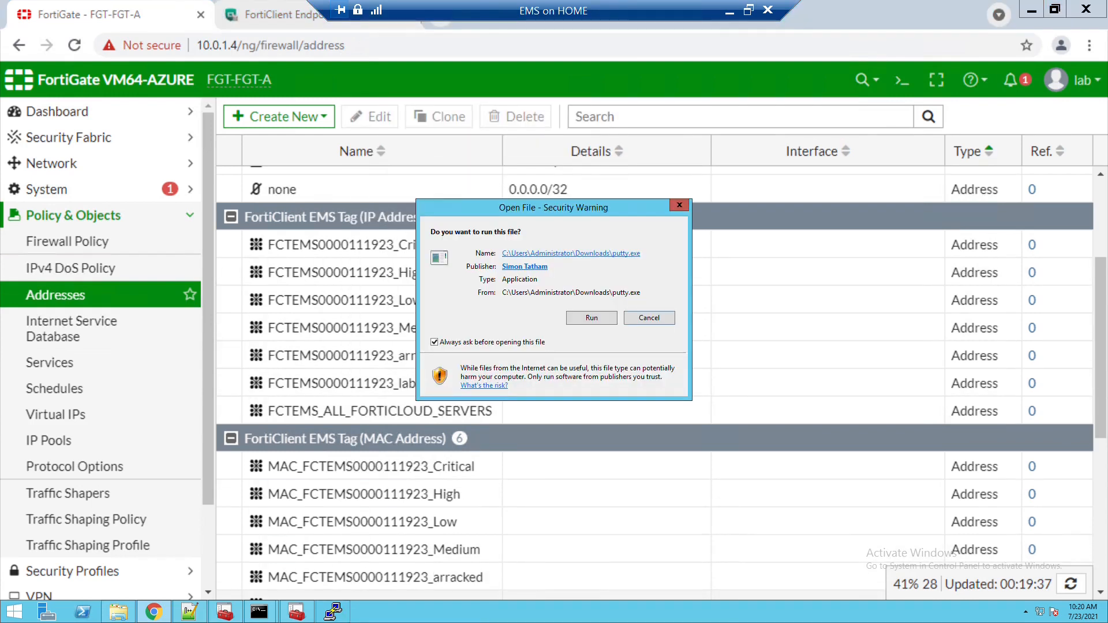
- Run PuTTY and log into the firewall at 10.0.1.4 over SSH with the lab account
click(594, 321)
text(1)
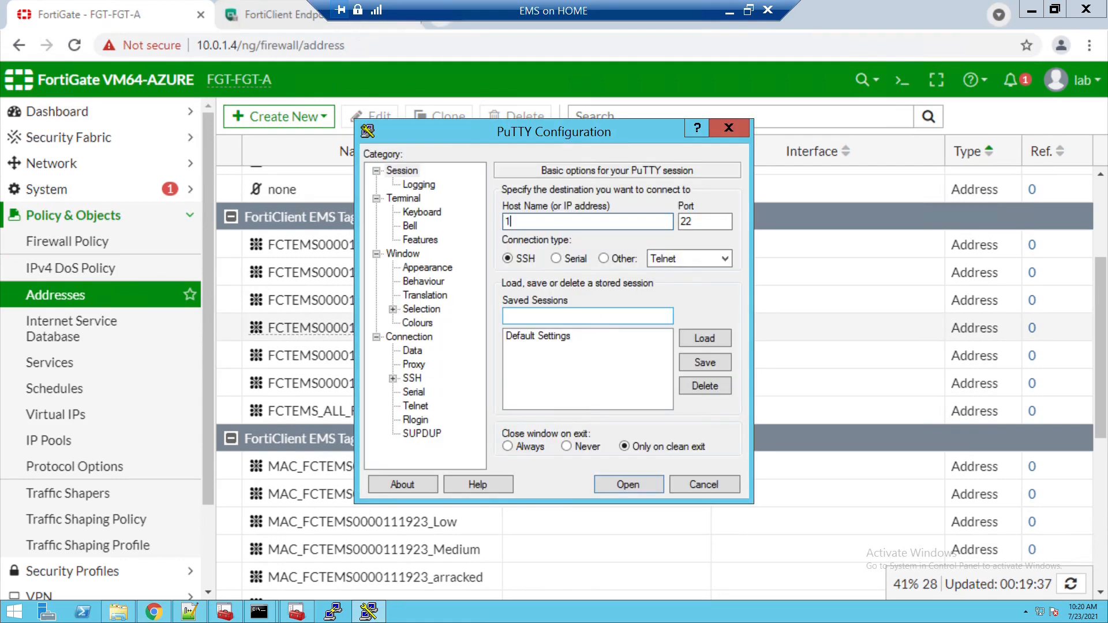
text(0.0.1.4)
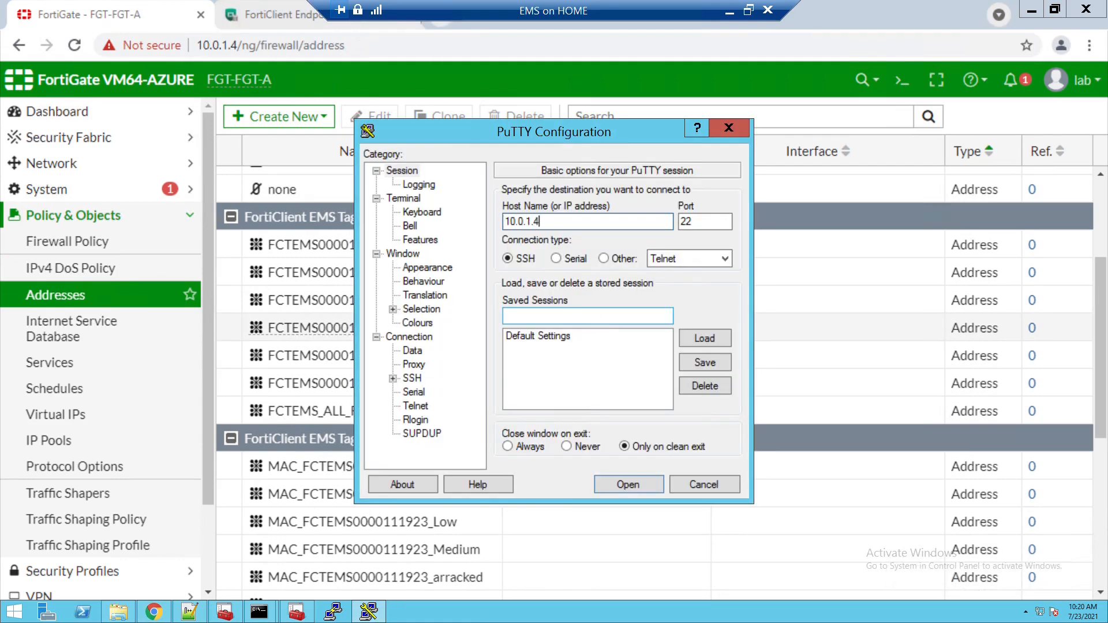
key(Return)
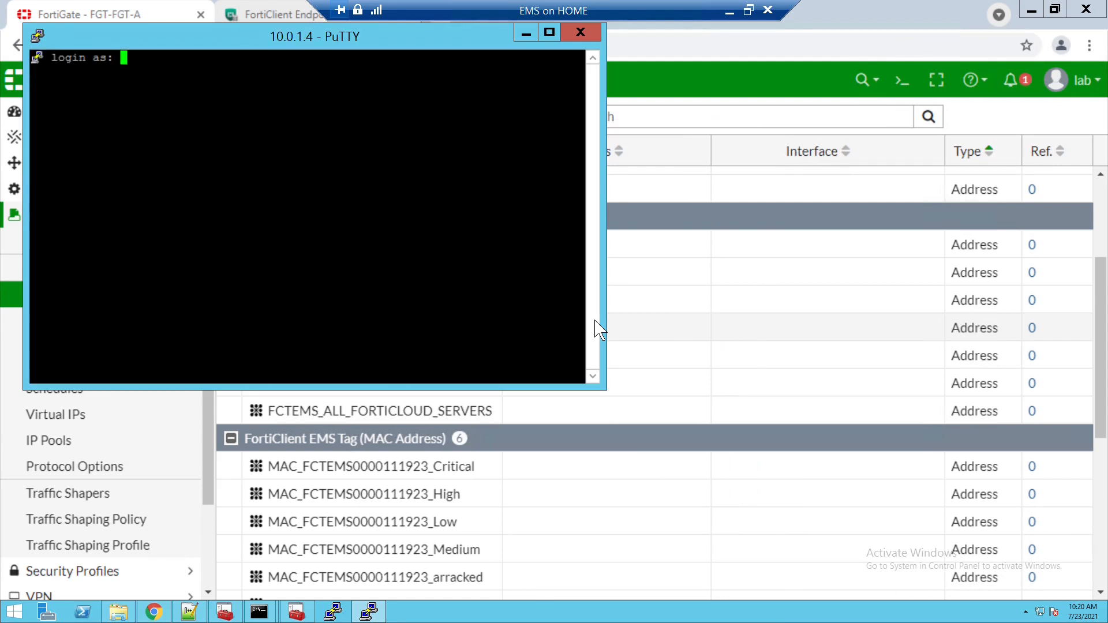
text(lab)
key(Return)
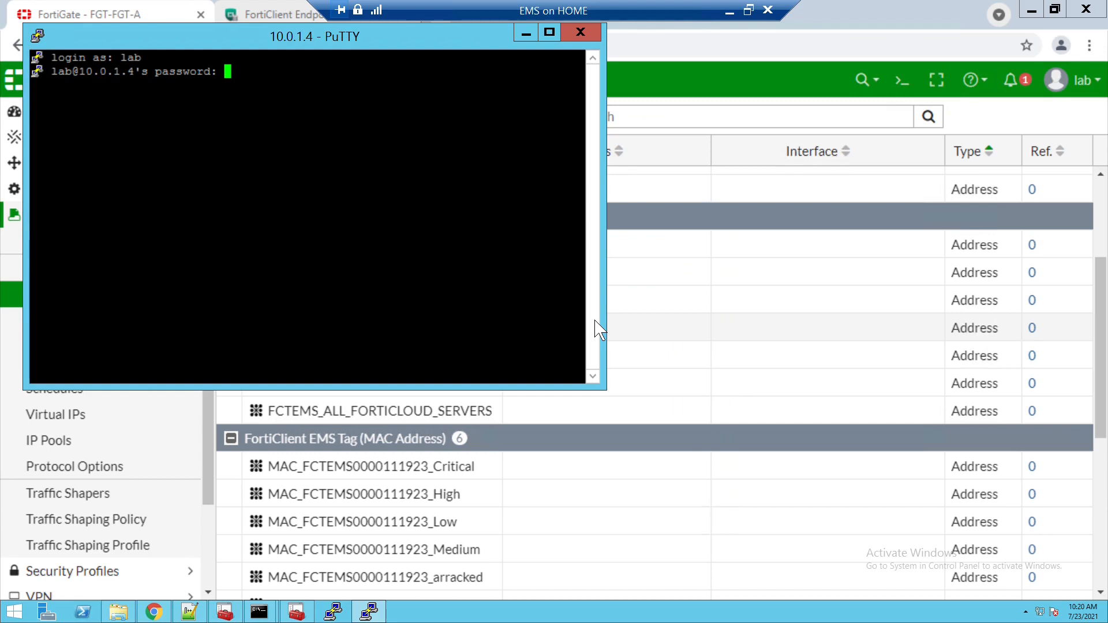
key(Return)
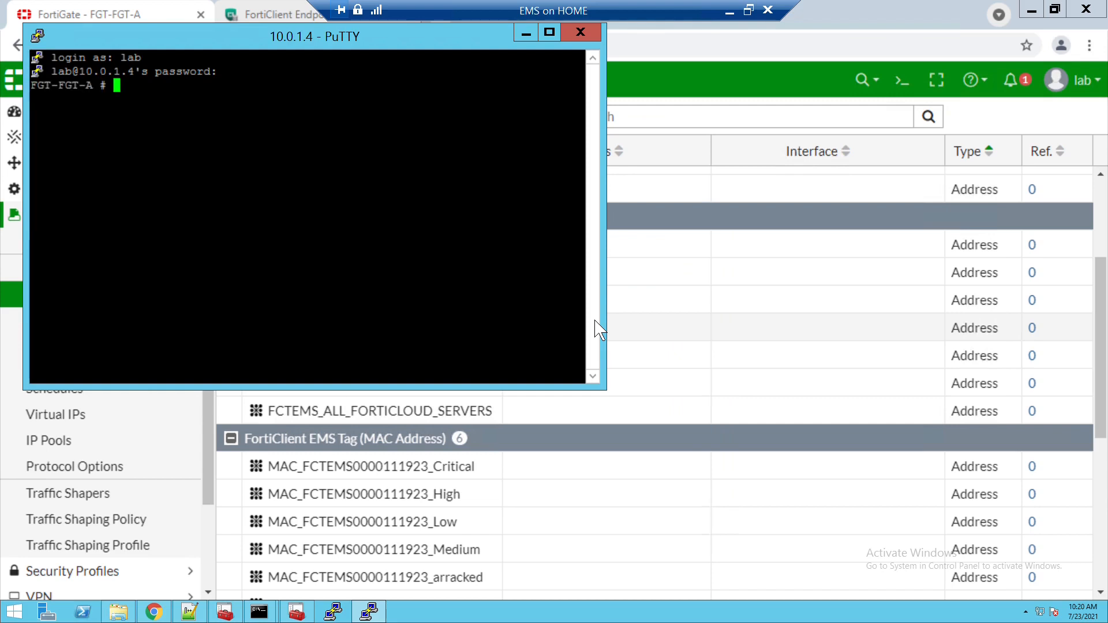
- Run 'diagnose firewall dynamic list' on the FortiGate CLI
key(Return)
key(Return)
text(dia fi)
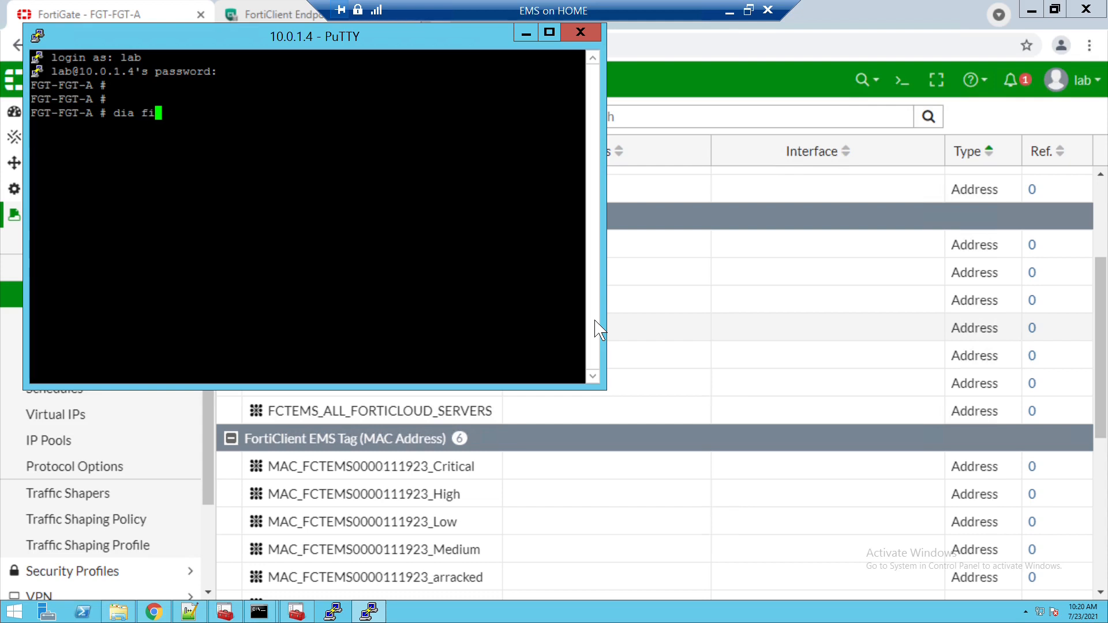
text(rewall add)
key(BackSpace)
key(BackSpace)
key(BackSpace)
text(dynamic )
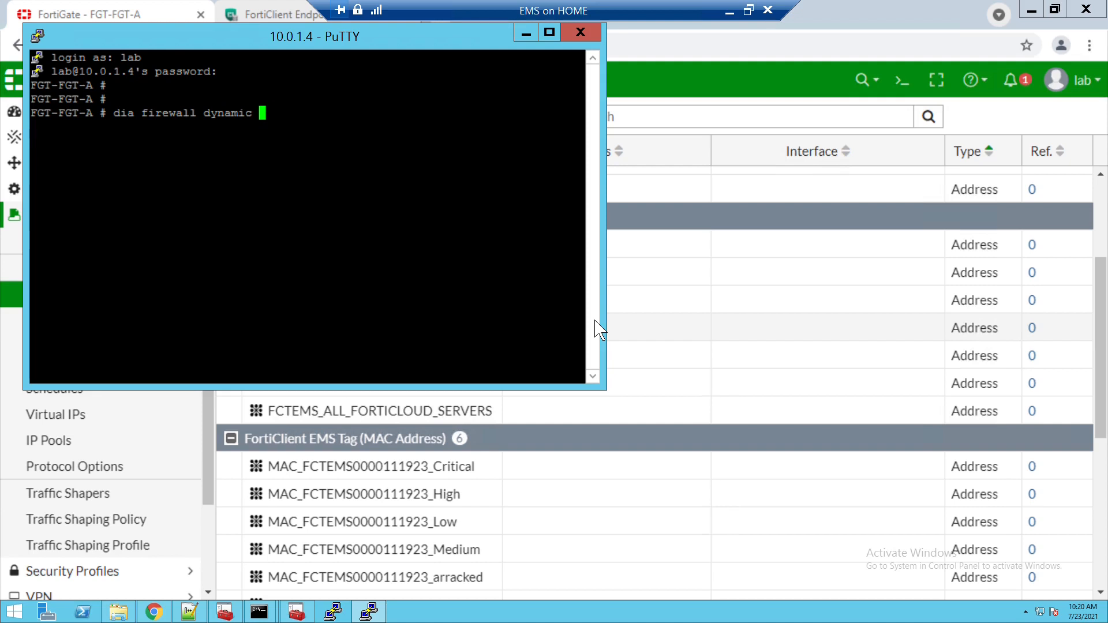
text(list)
key(Return)
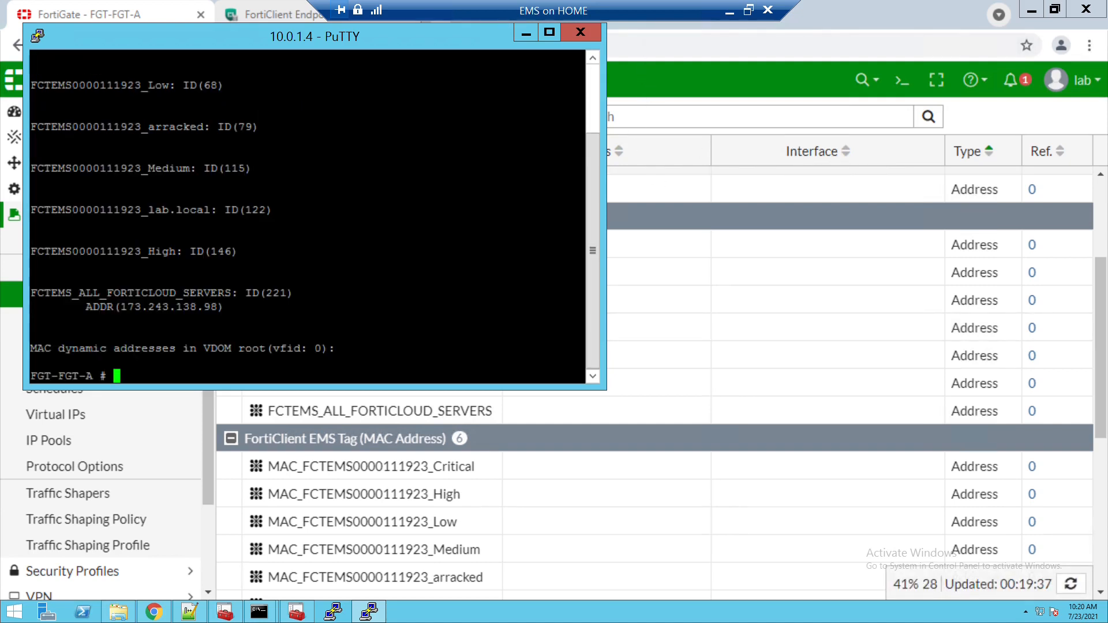
- Check the output for the lab.local entry, then minimize PuTTY
drag(148, 209, 210, 209)
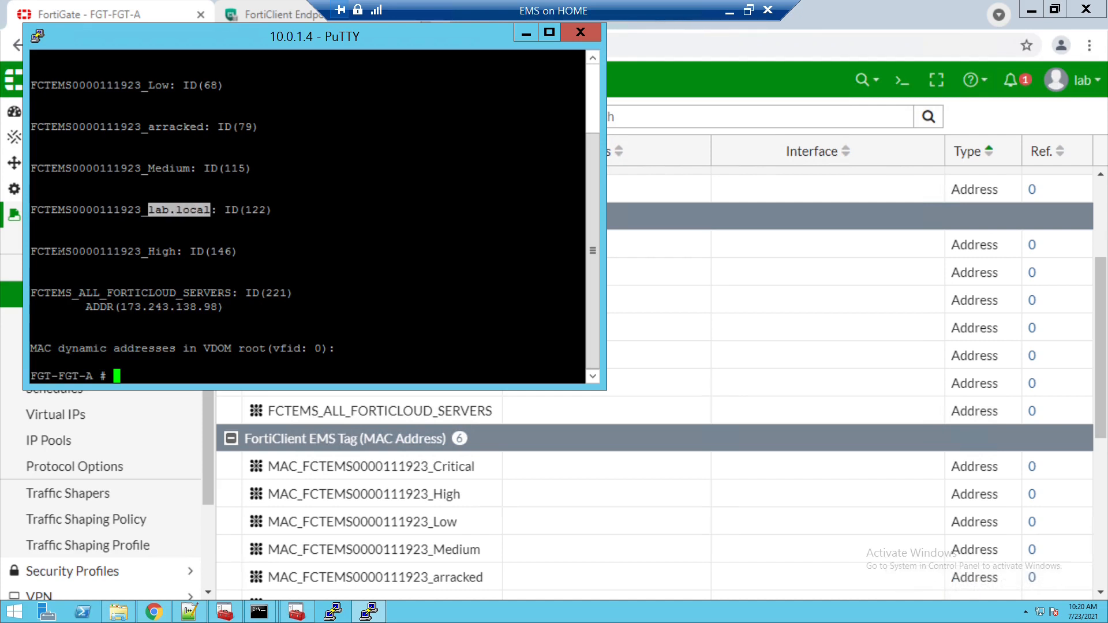
double_click(75, 238)
drag(114, 307, 210, 307)
click(143, 306)
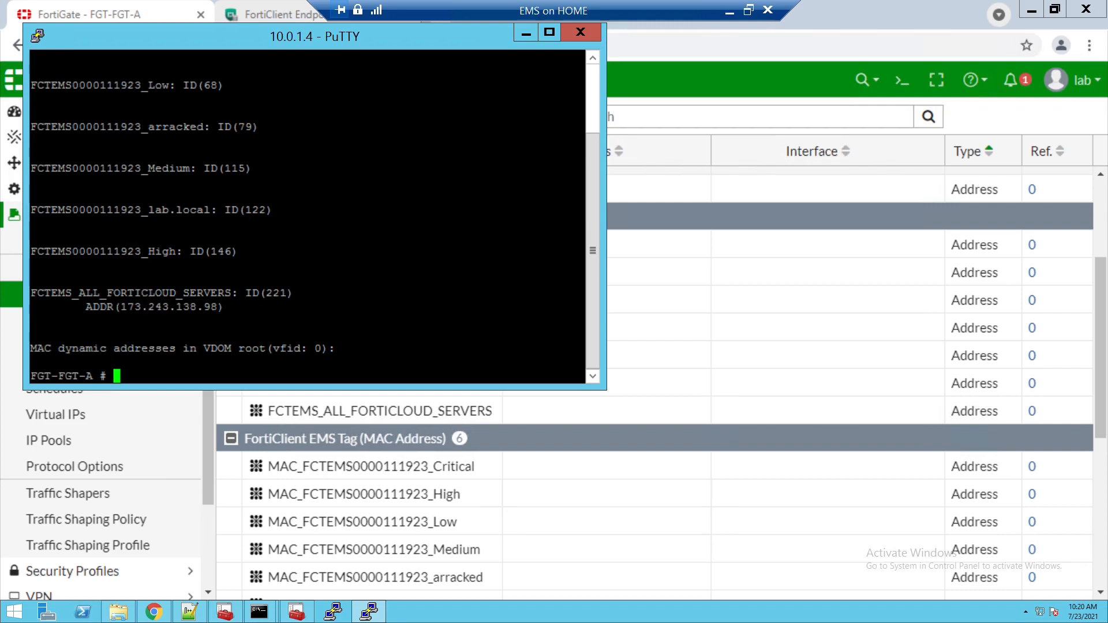
double_click(204, 226)
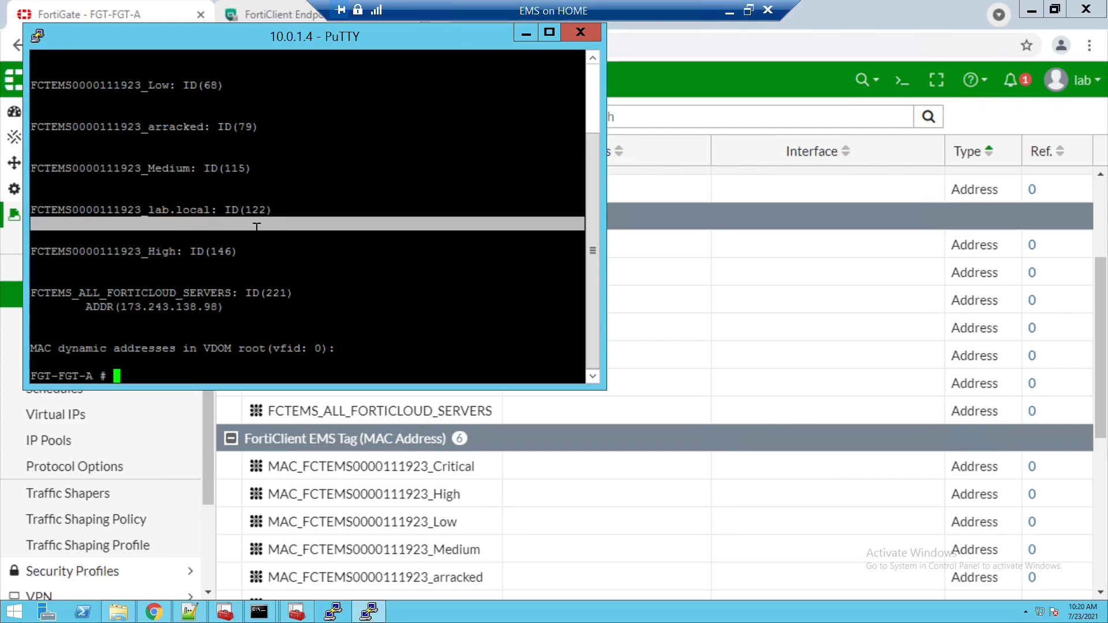
click(527, 35)
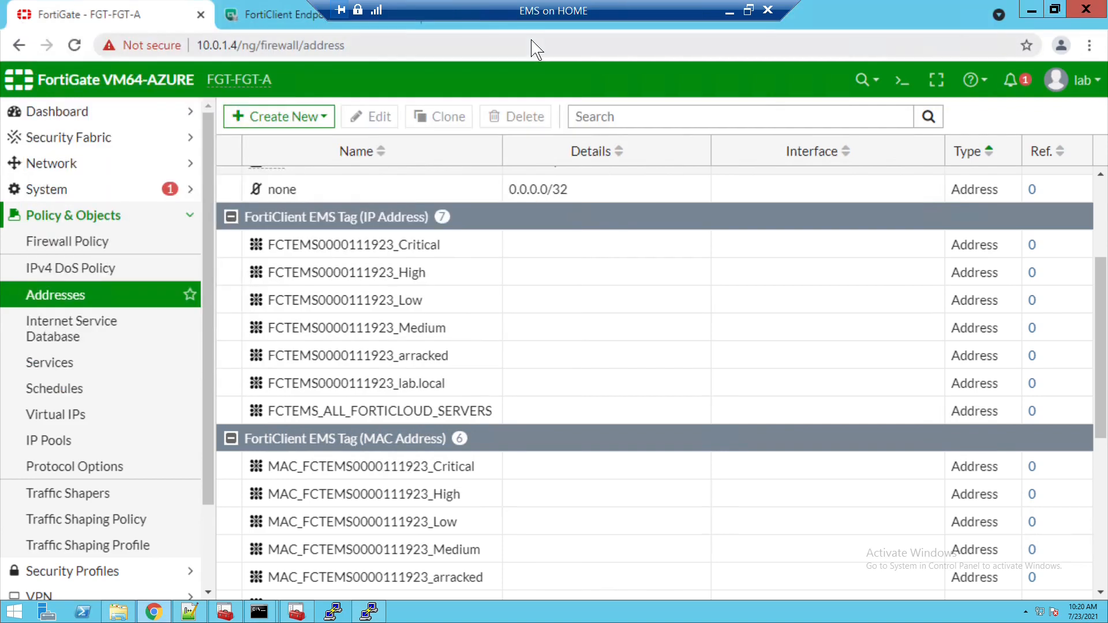
click(112, 244)
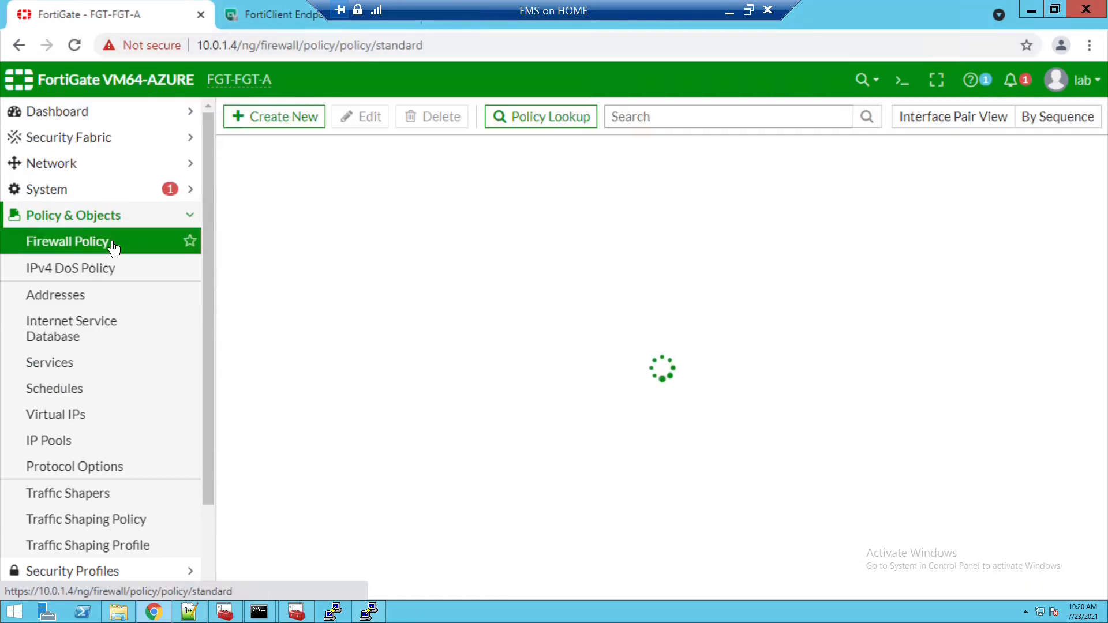
click(322, 122)
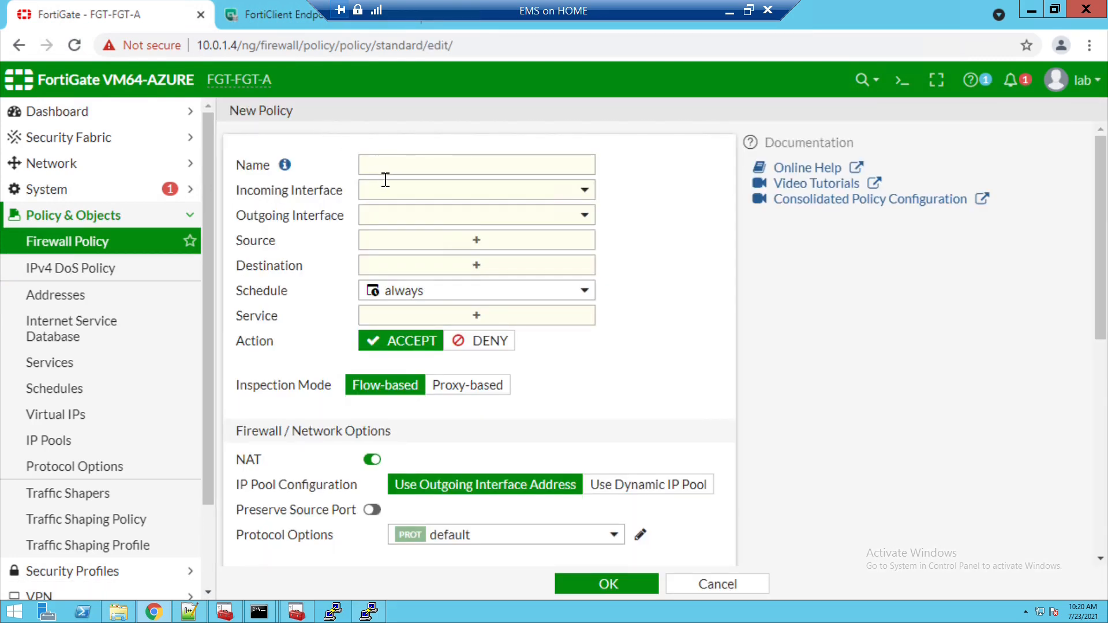
click(384, 176)
text(test)
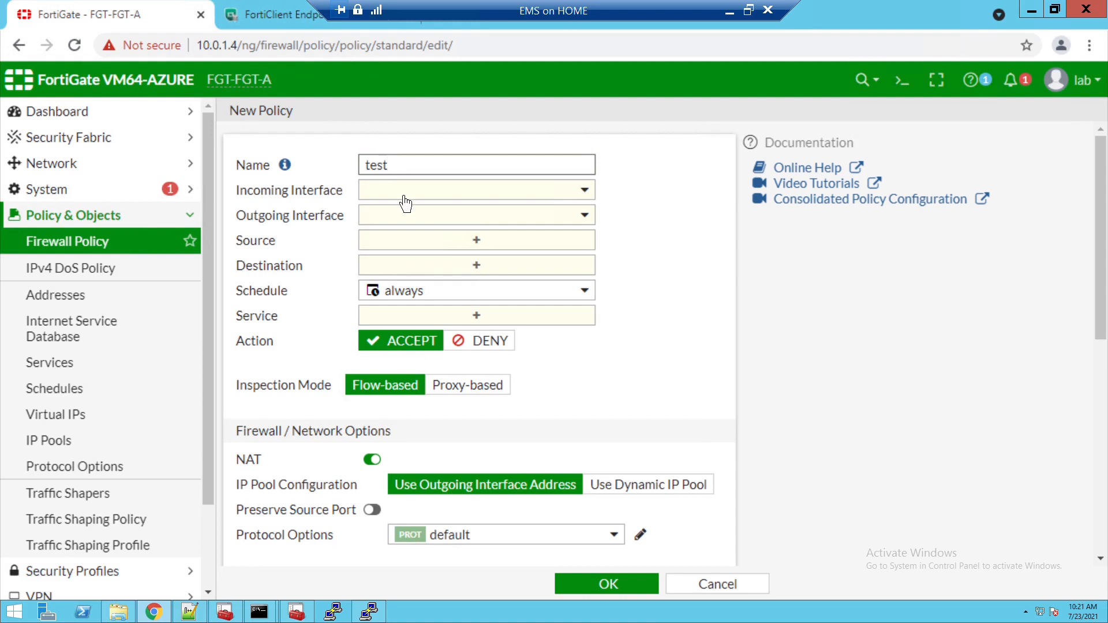
click(402, 195)
click(405, 239)
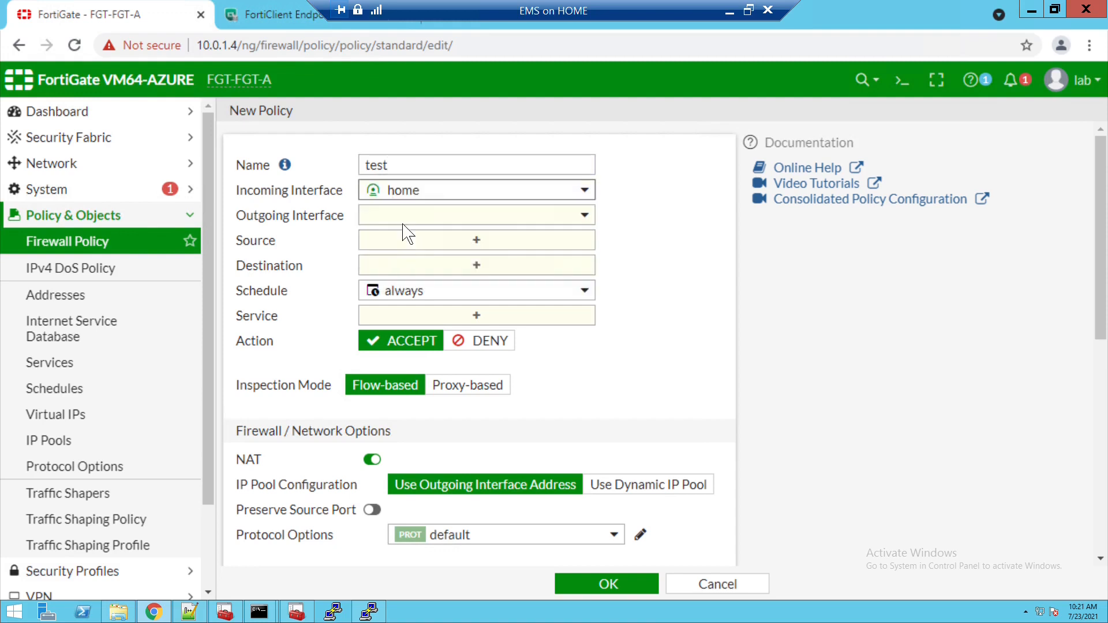
click(405, 218)
click(412, 314)
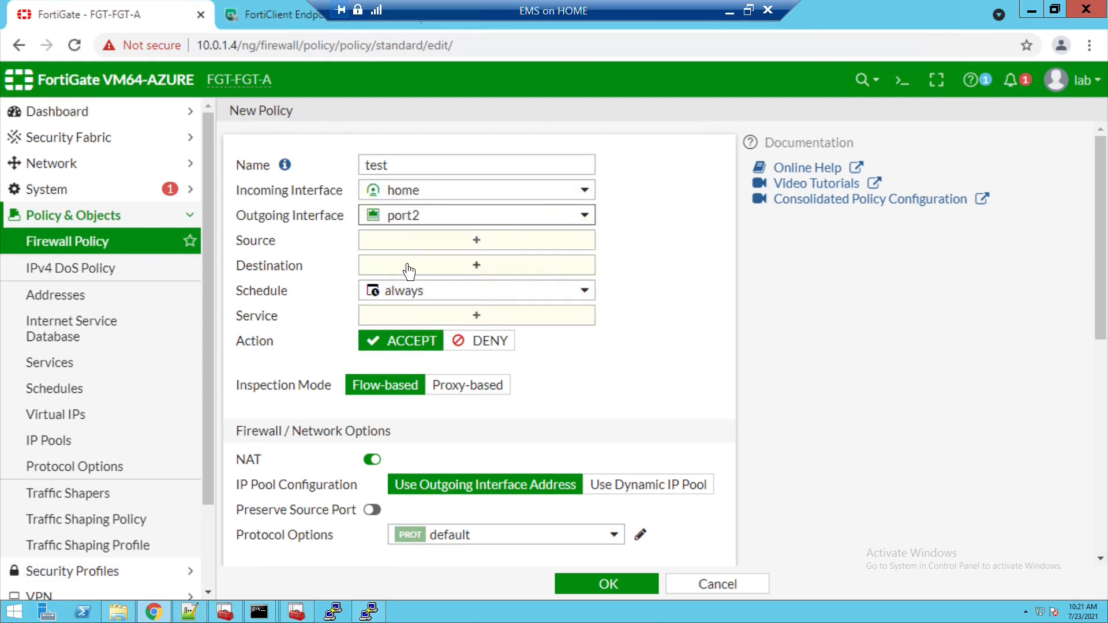
click(404, 240)
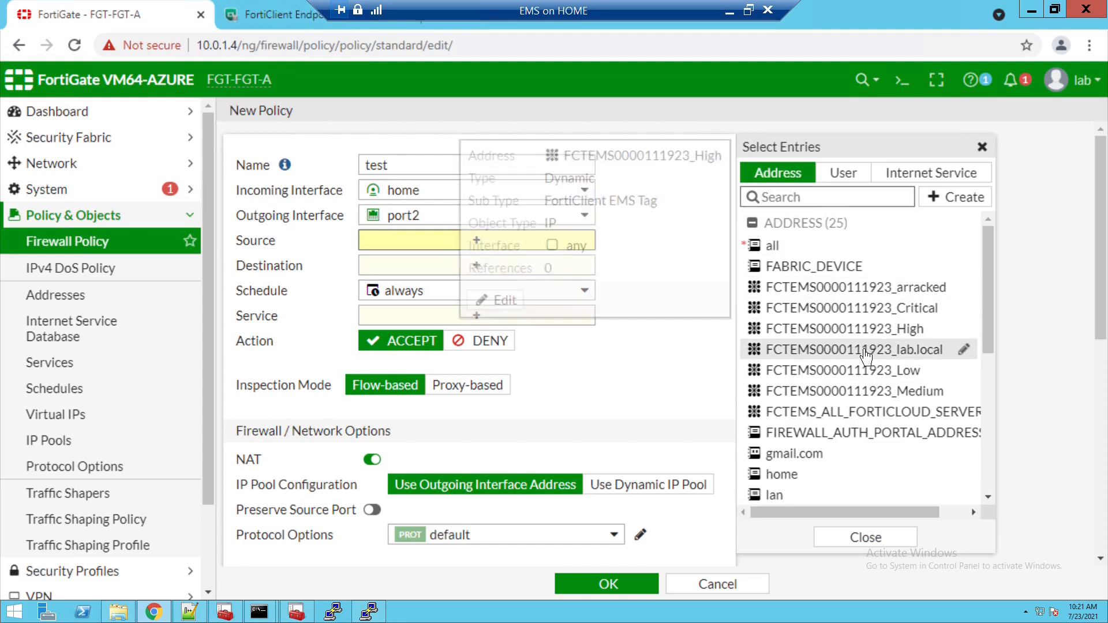
click(860, 349)
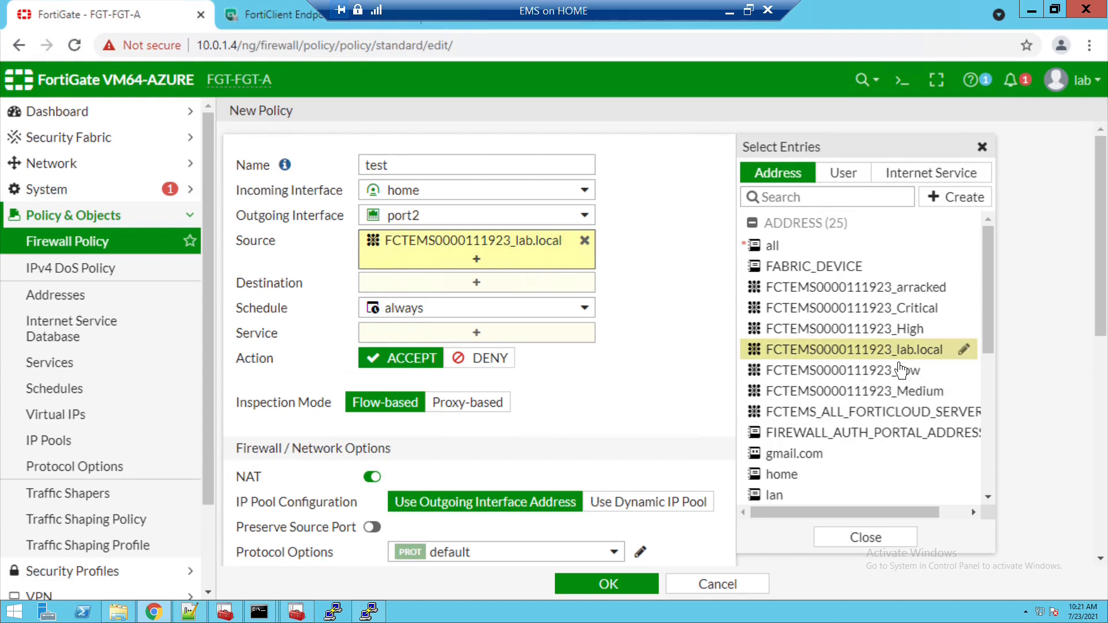
- Set destination all, service ALL, log All Sessions, and save the test policy
mouse_move(901, 370)
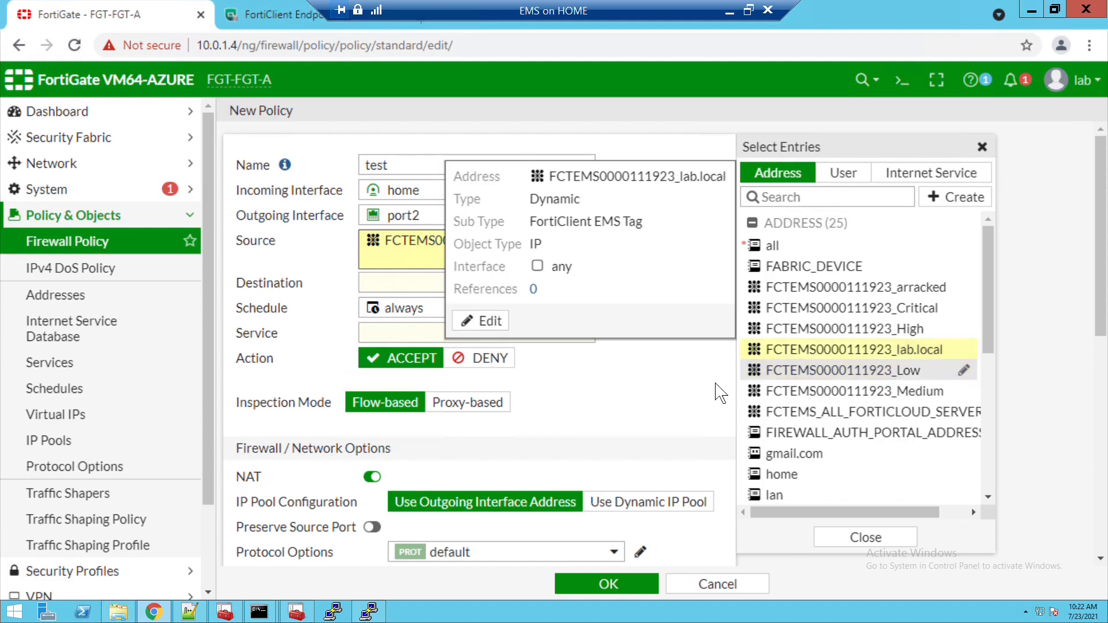
click(461, 291)
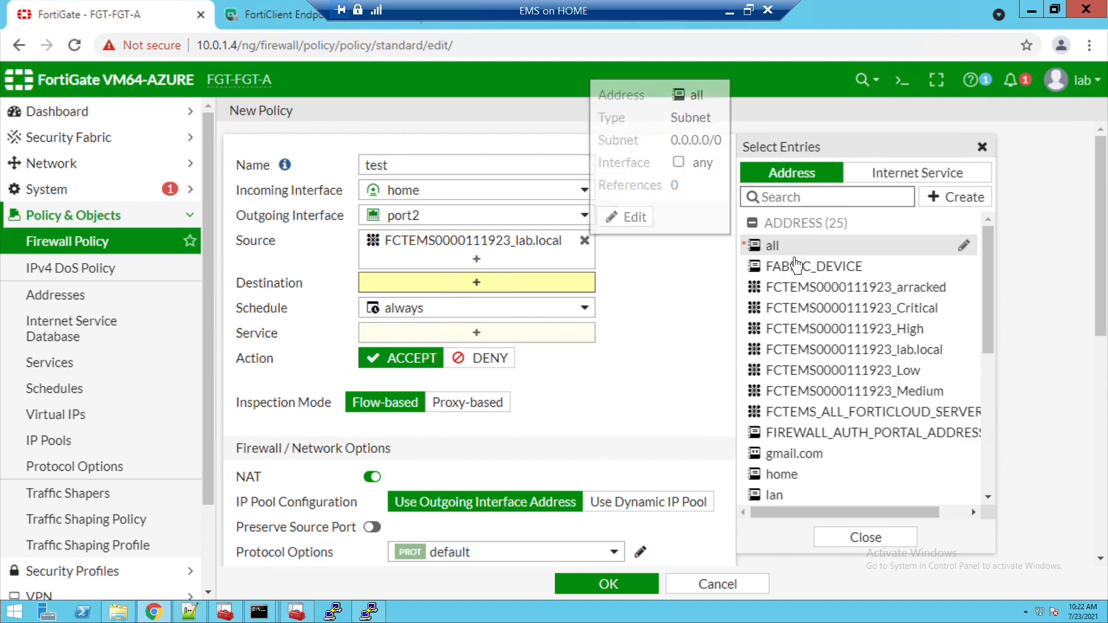
click(795, 258)
click(795, 259)
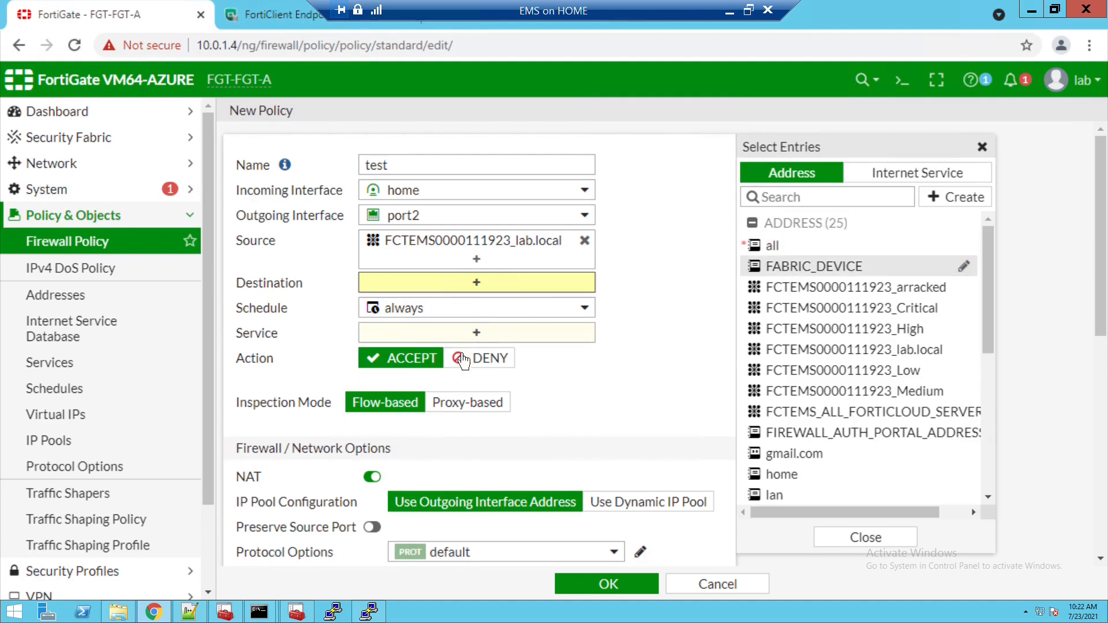
click(774, 257)
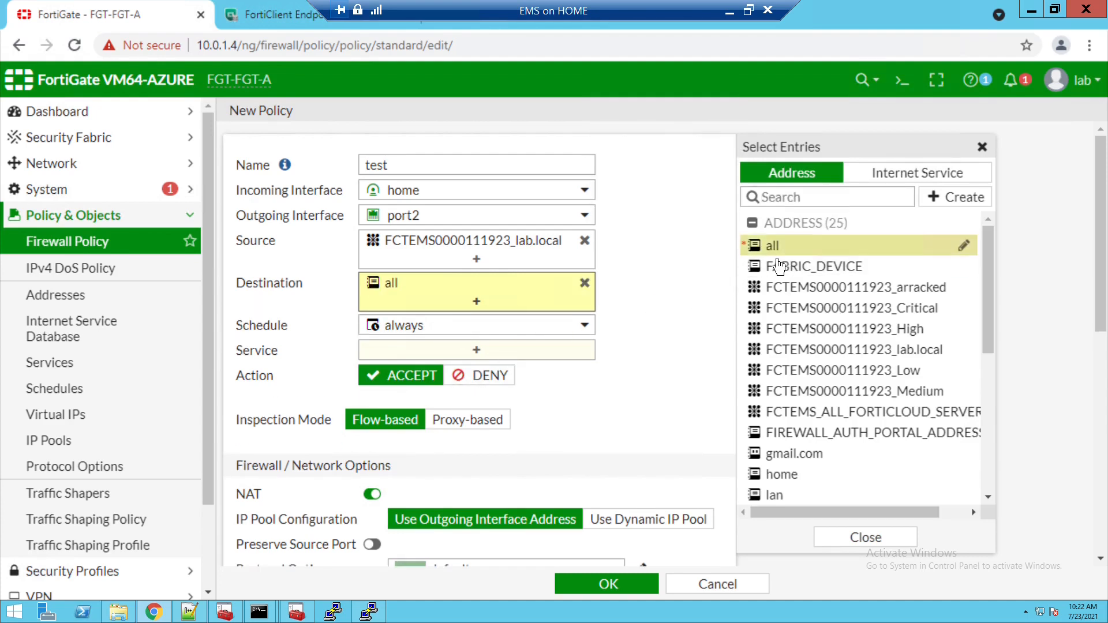
click(508, 357)
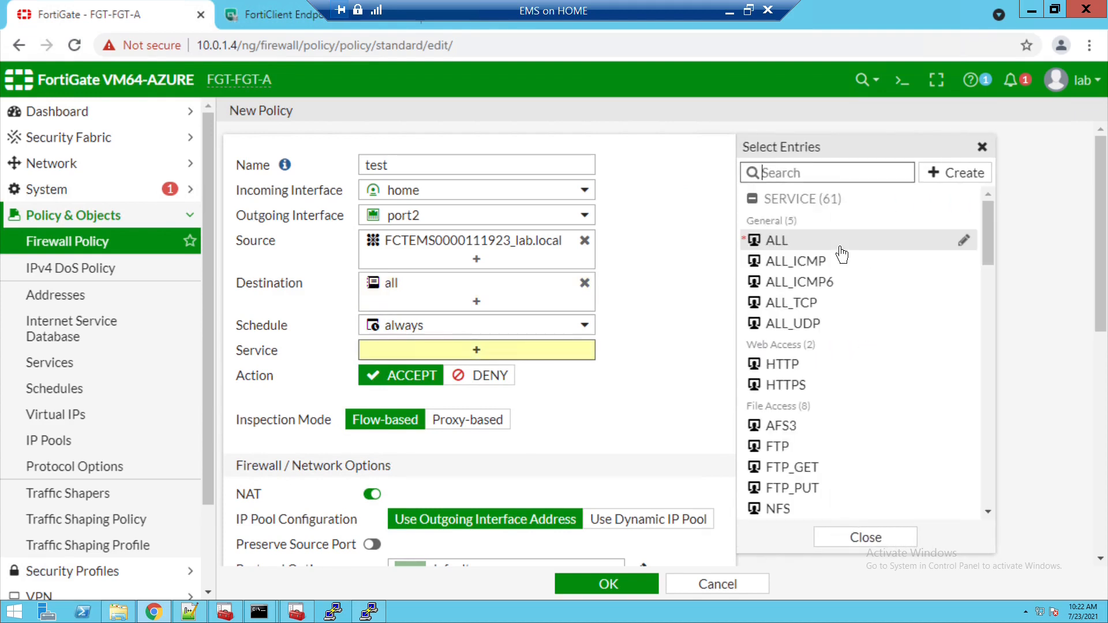
click(841, 253)
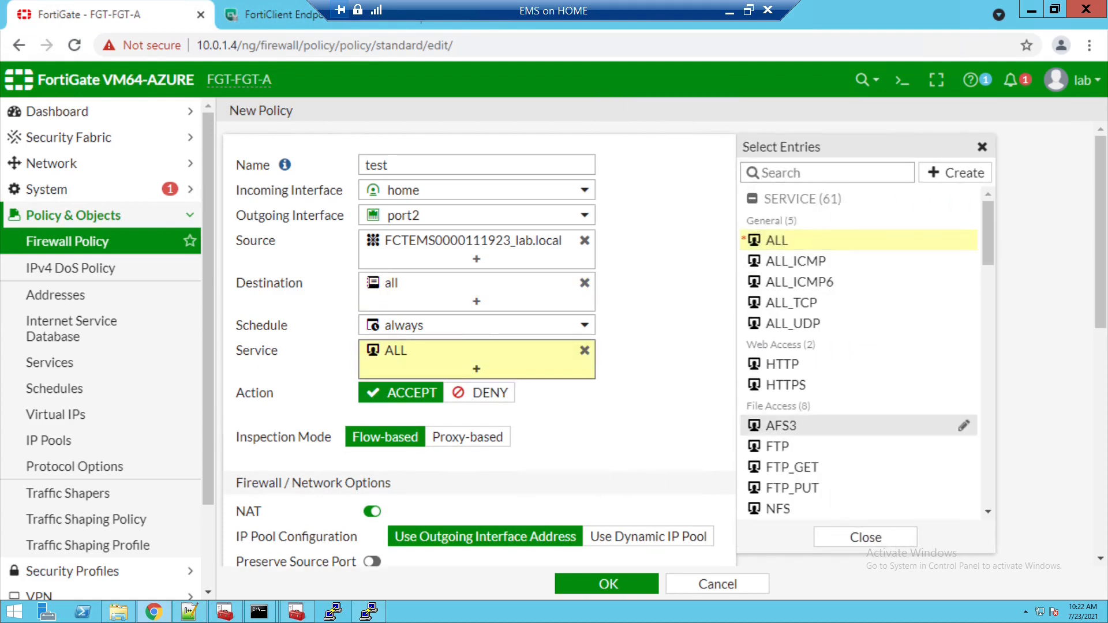
scroll(596, 430, down, 8)
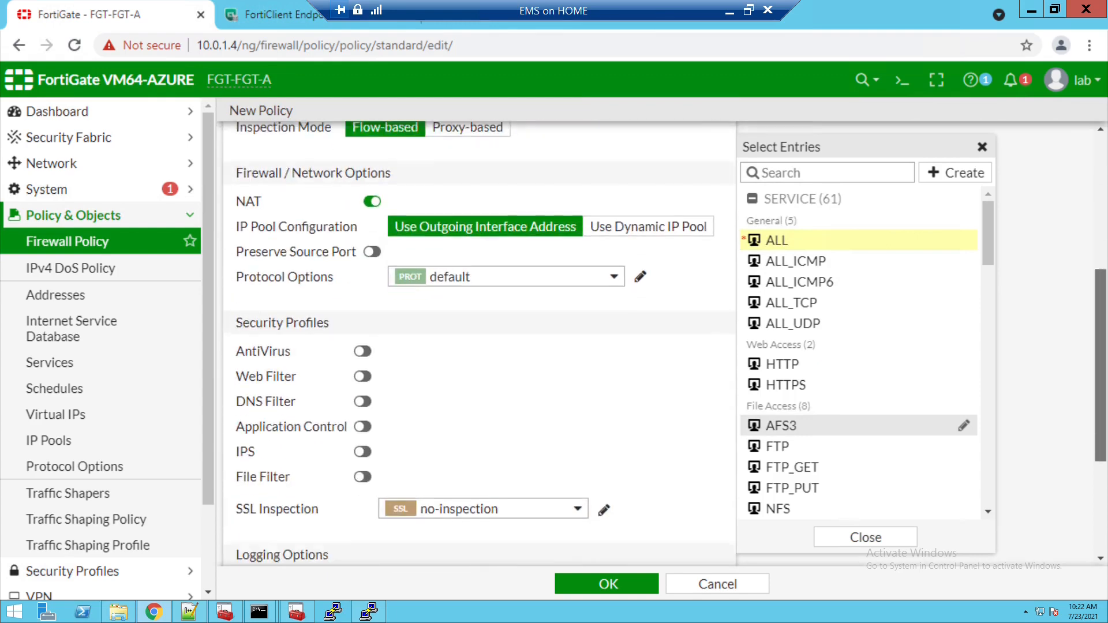
click(606, 377)
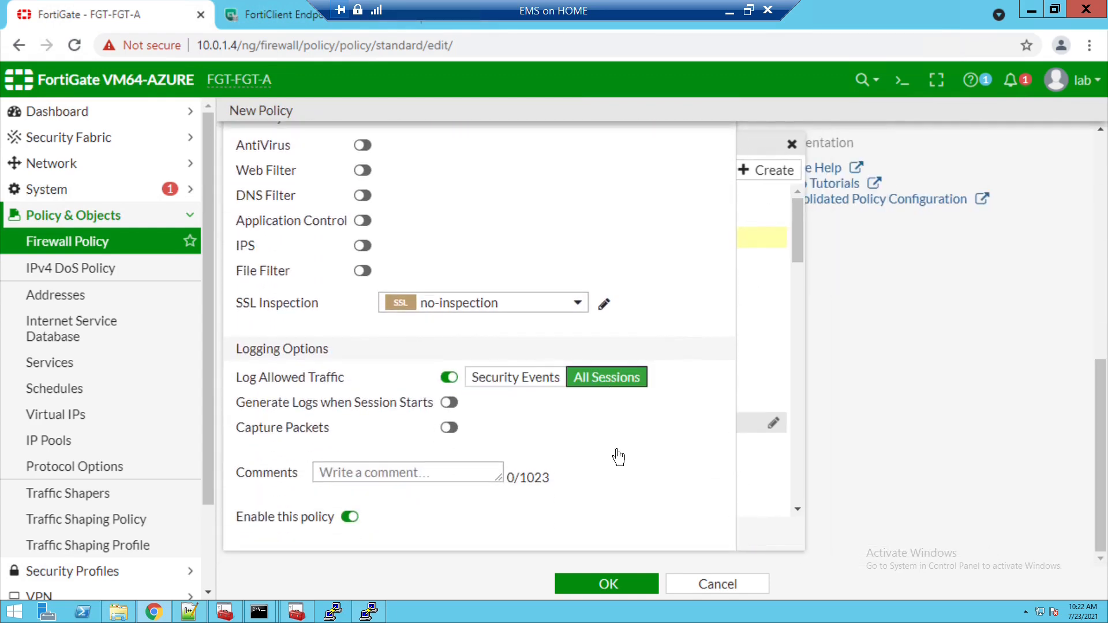
click(625, 579)
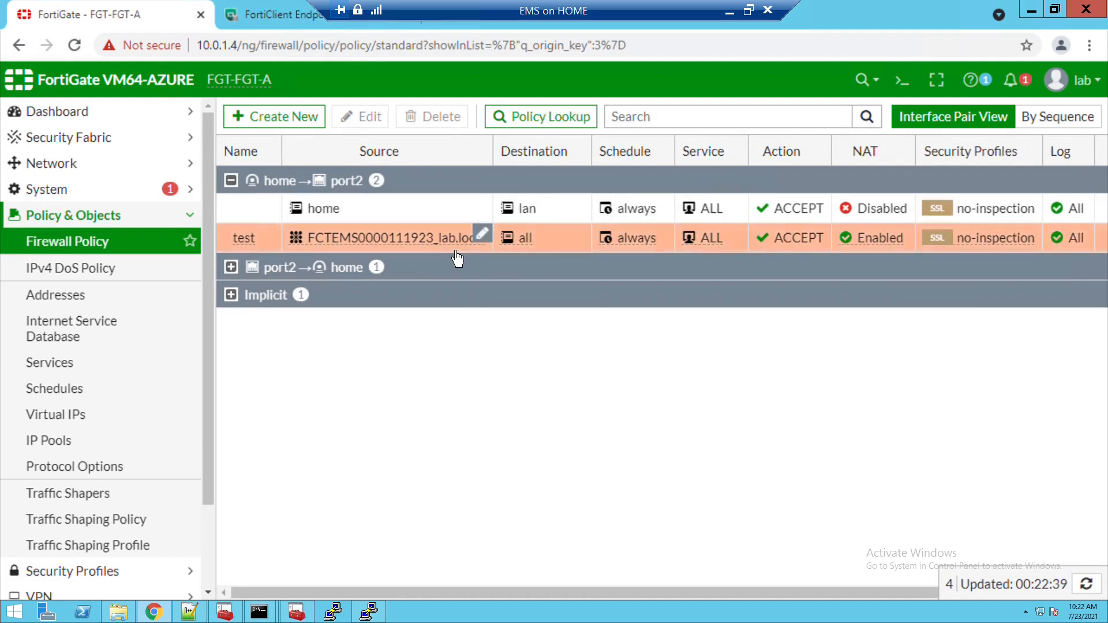
mouse_move(457, 257)
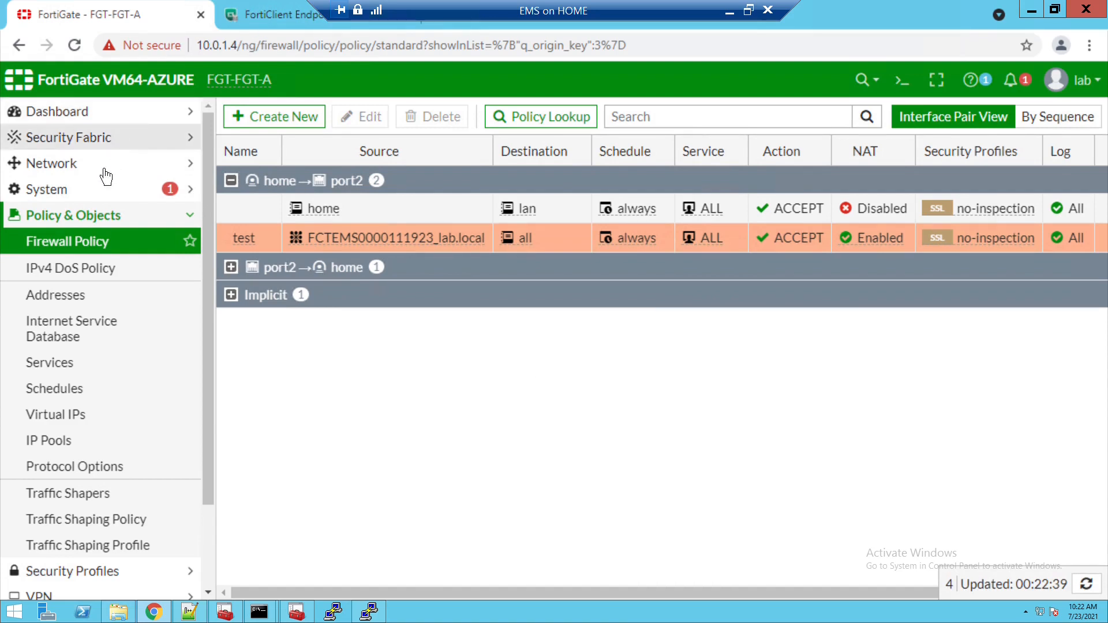
click(98, 139)
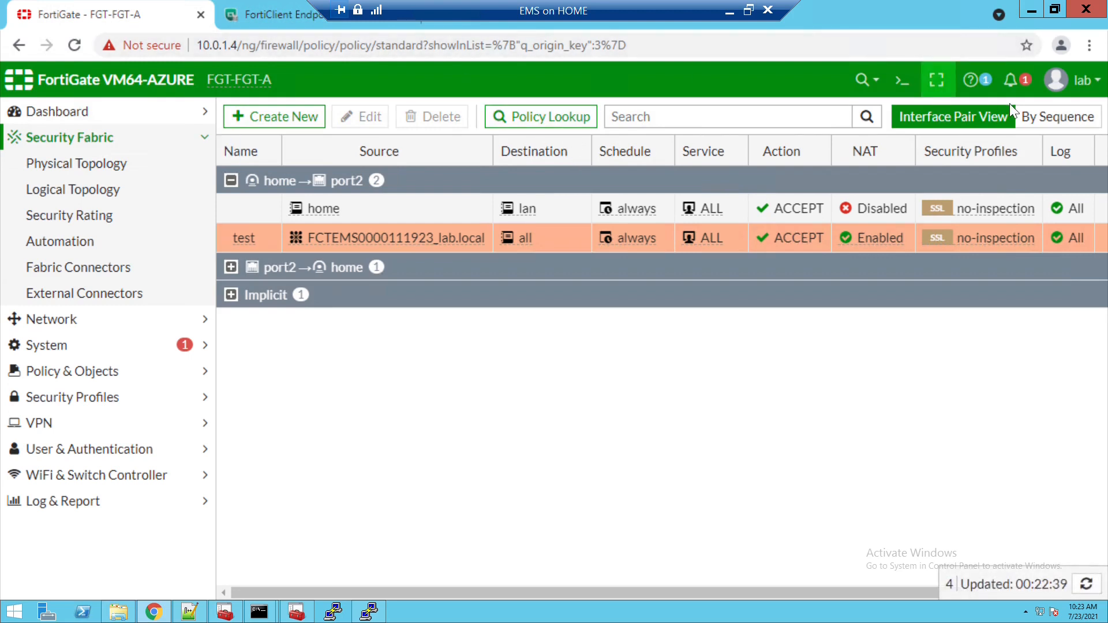
mouse_move(308, 245)
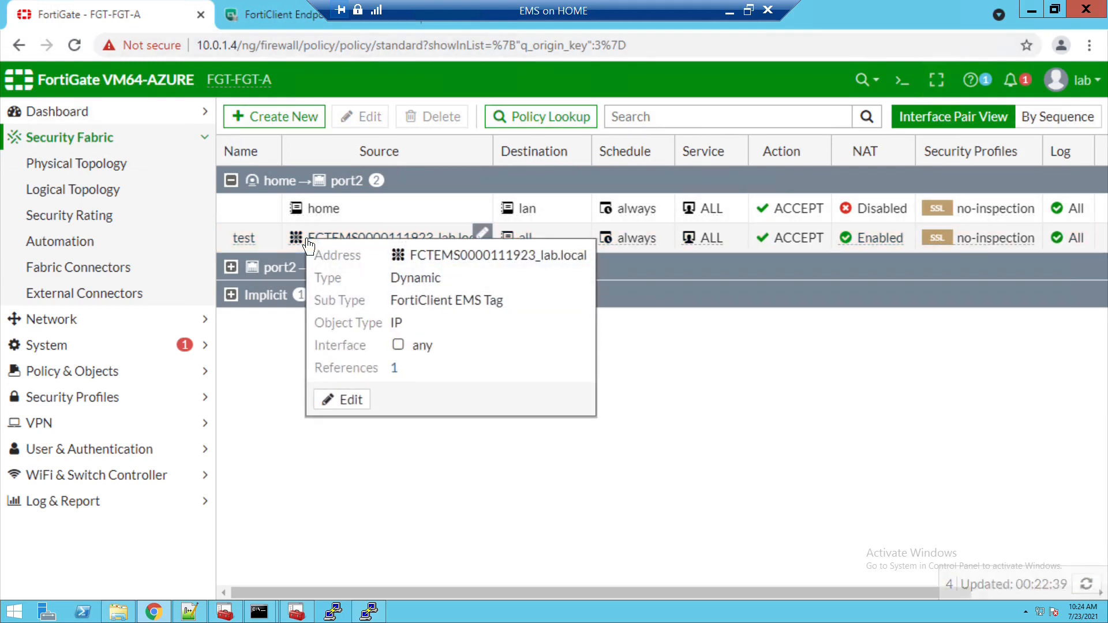